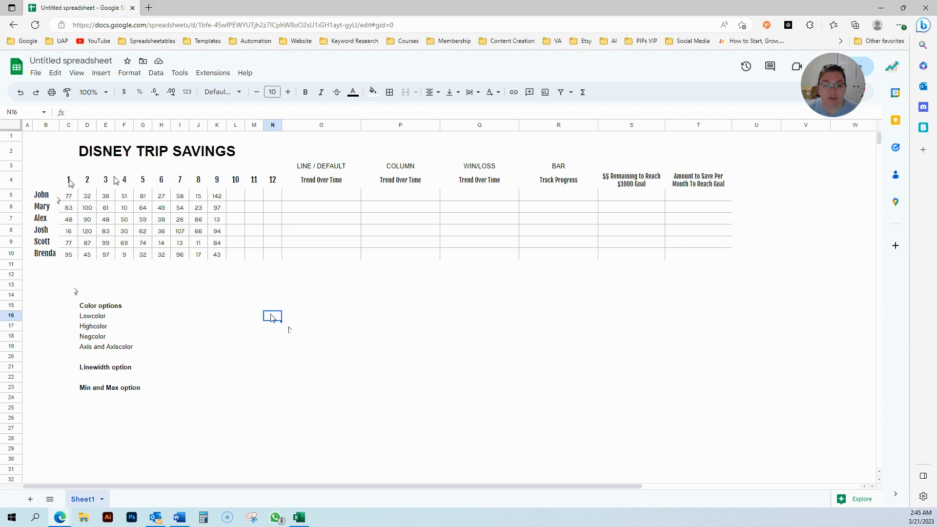
Examine the month headings 1 to 12, the savings amounts in C5:K10, and the two goal column headings in S4 and T4.
left_click_drag(69, 181, 269, 185)
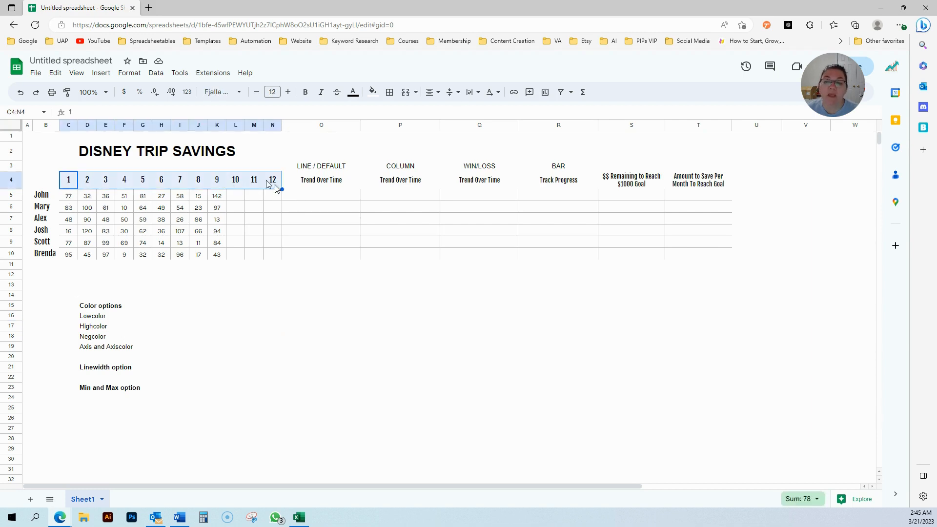
left_click(274, 181)
left_click_drag(68, 196, 216, 259)
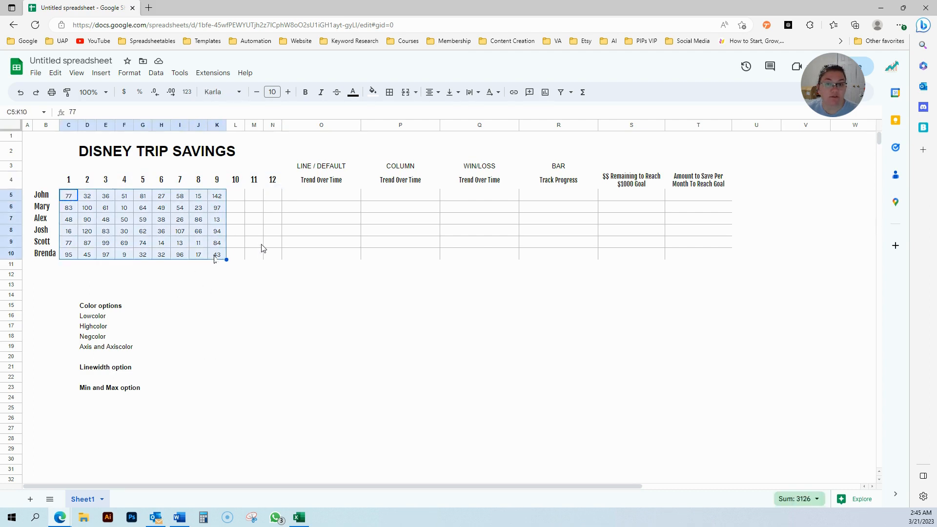
left_click(187, 243)
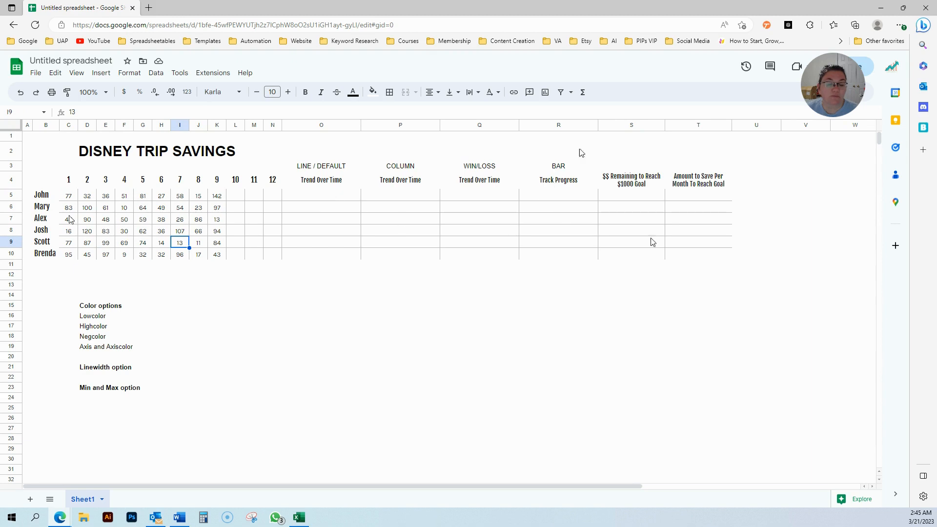
left_click(632, 168)
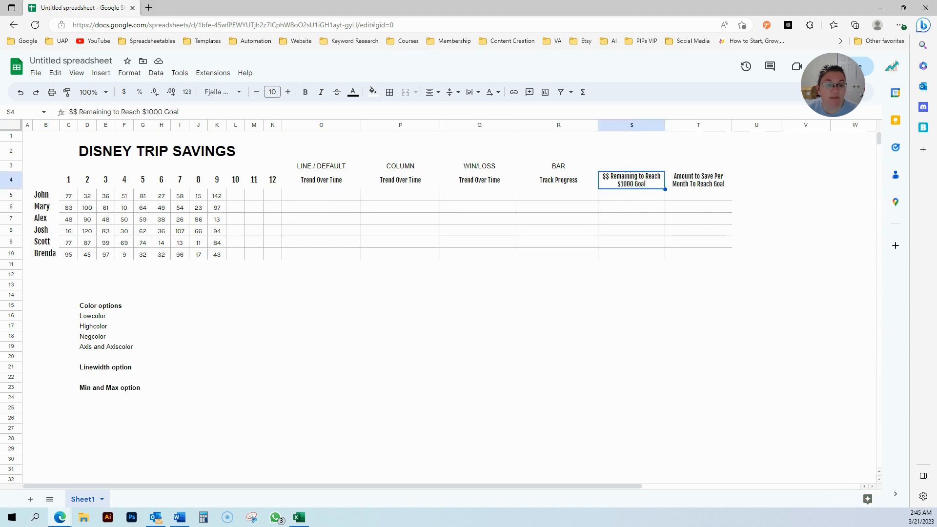
double_click(633, 189)
left_click(700, 185)
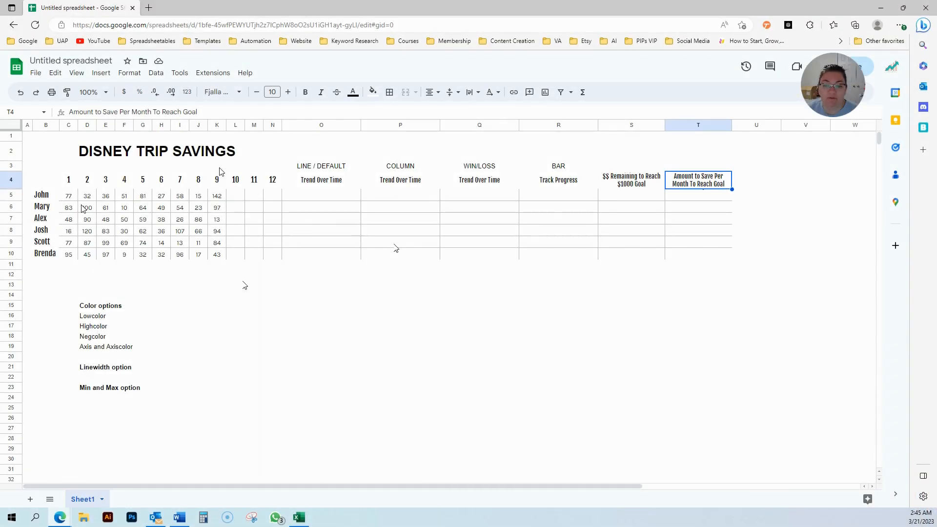
Enter a default line sparkline in O5 that charts the first person's savings row, C5:N5.
left_click(312, 196)
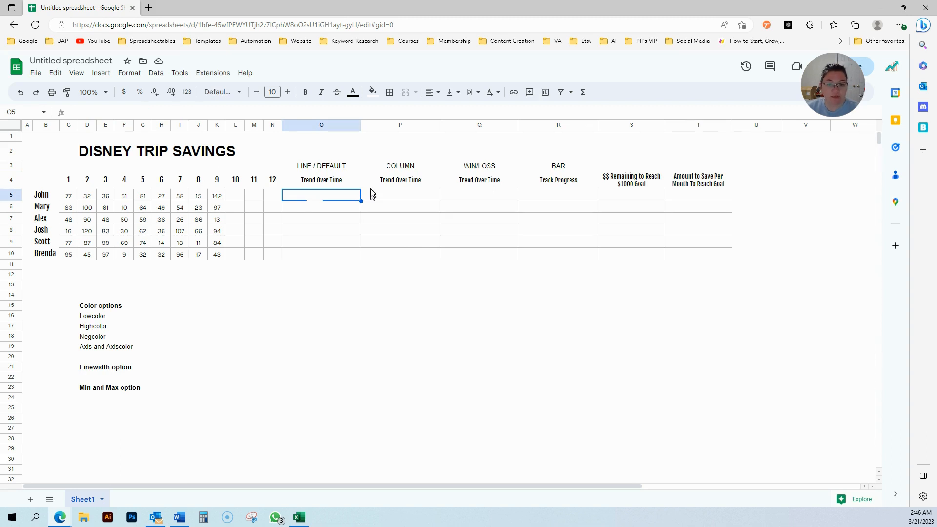
type("=")
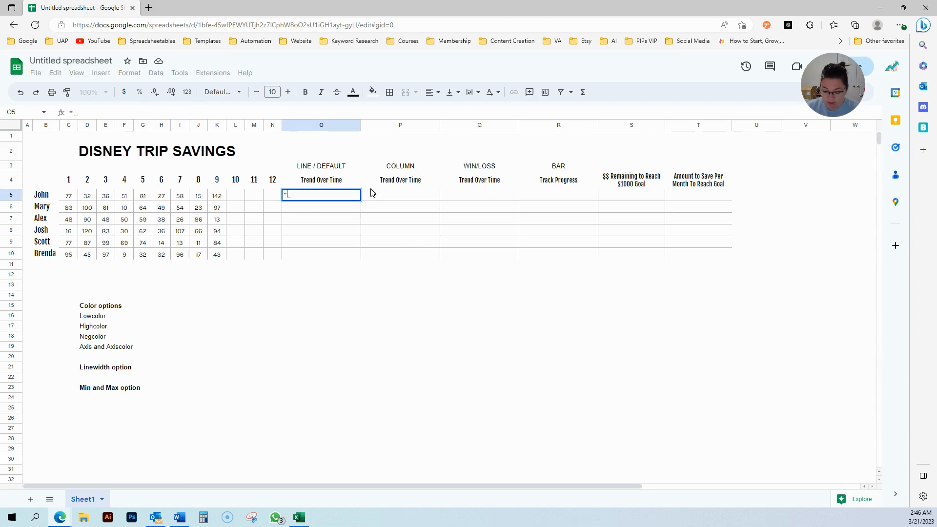
type("sparkline")
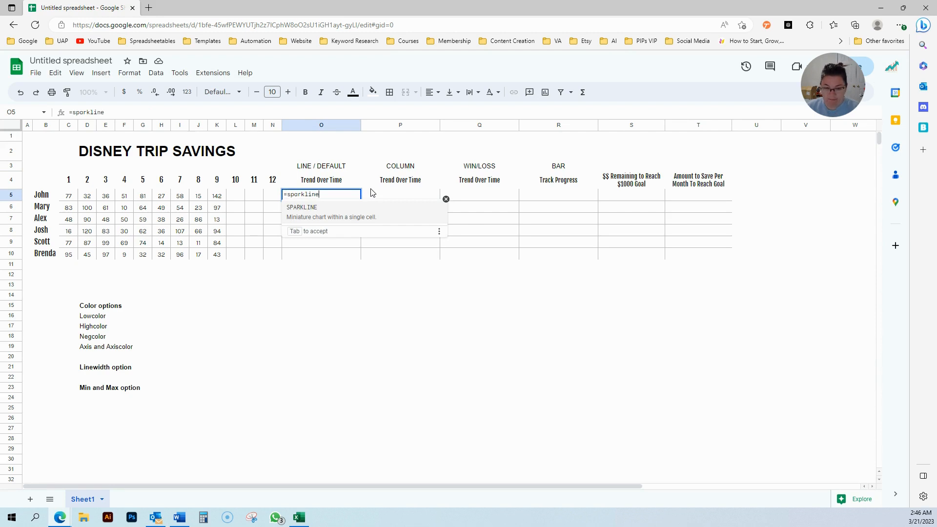
type("(")
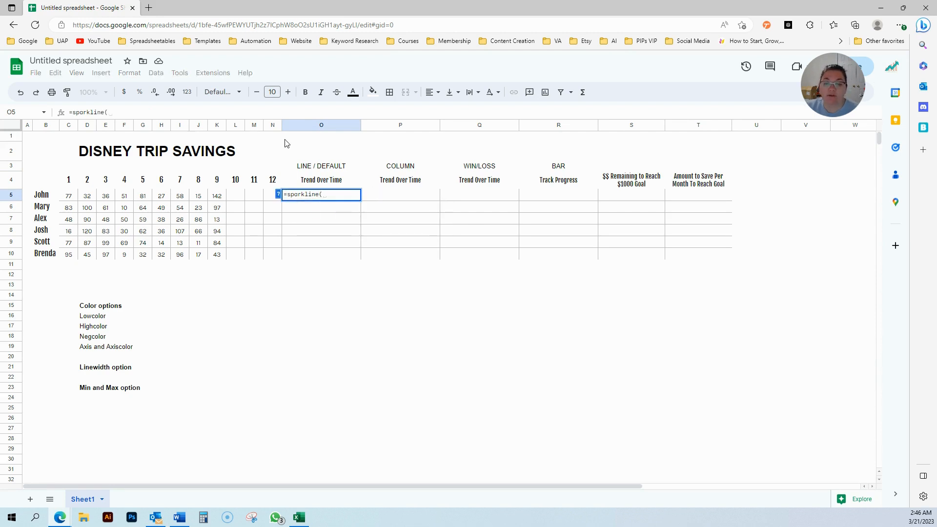
left_click(74, 196)
left_click_drag(79, 200, 272, 198)
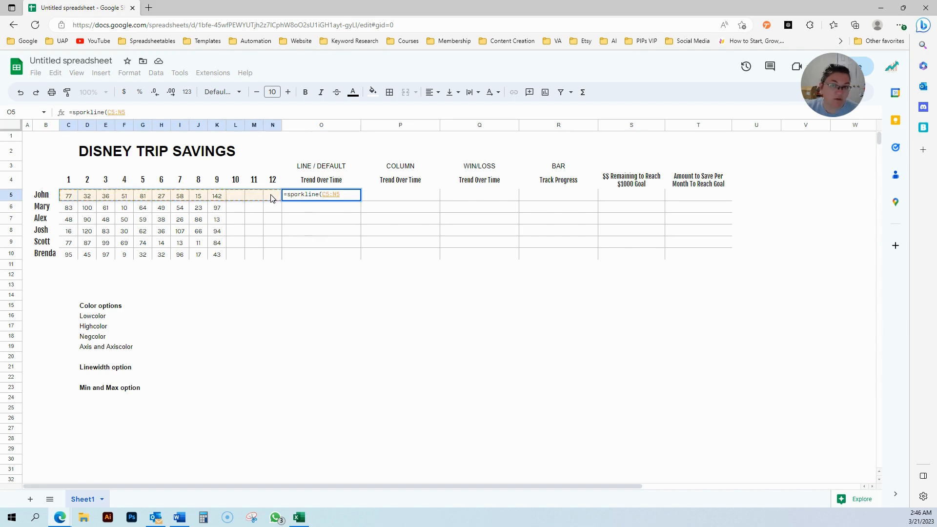
key("Return")
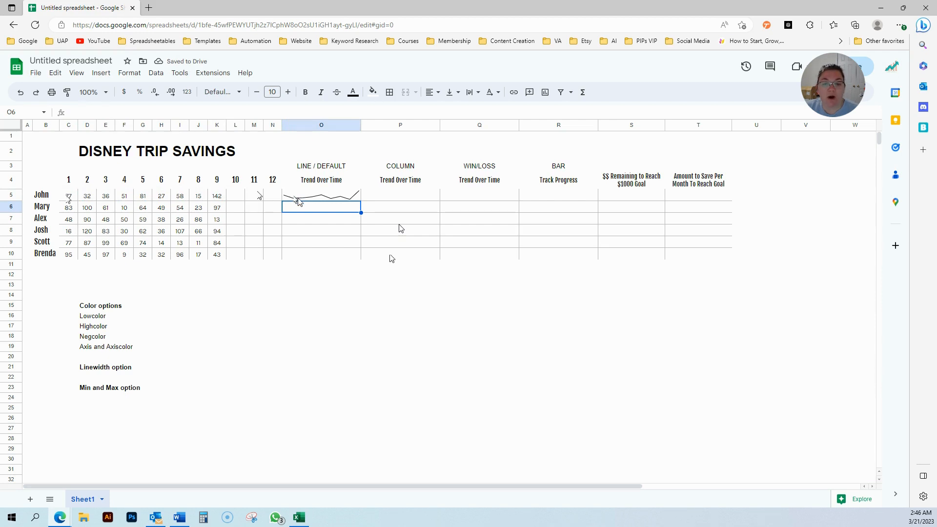
Copy the line sparkline formula from O5 down through O10 for the remaining people.
left_click(315, 230)
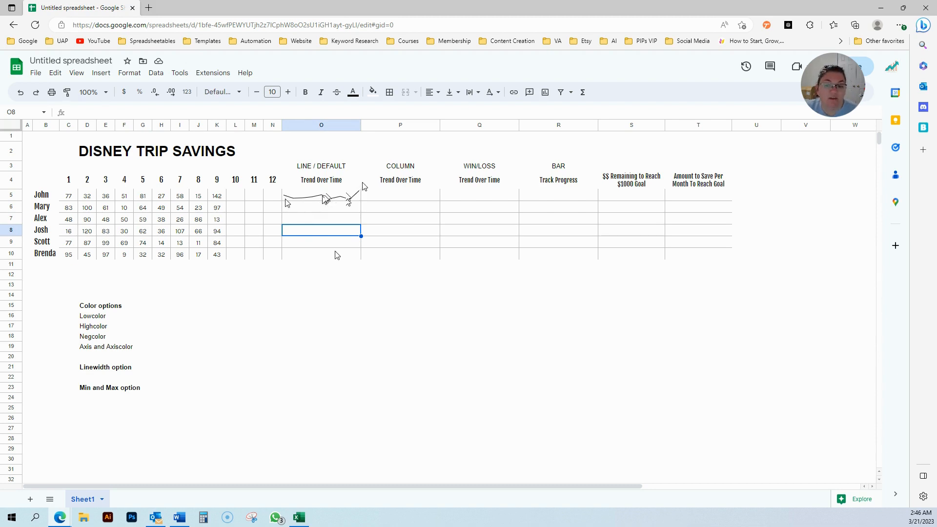
left_click(217, 196)
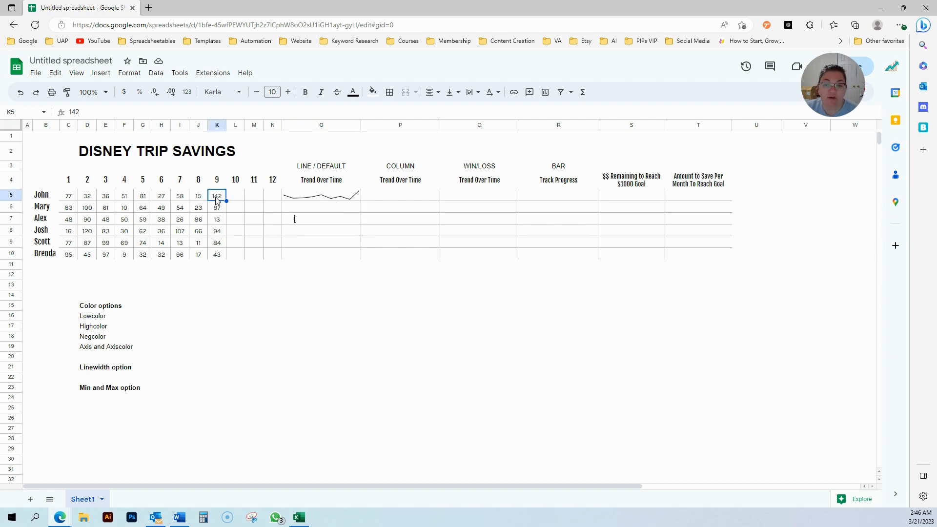
left_click(308, 199)
left_click_drag(362, 200, 354, 249)
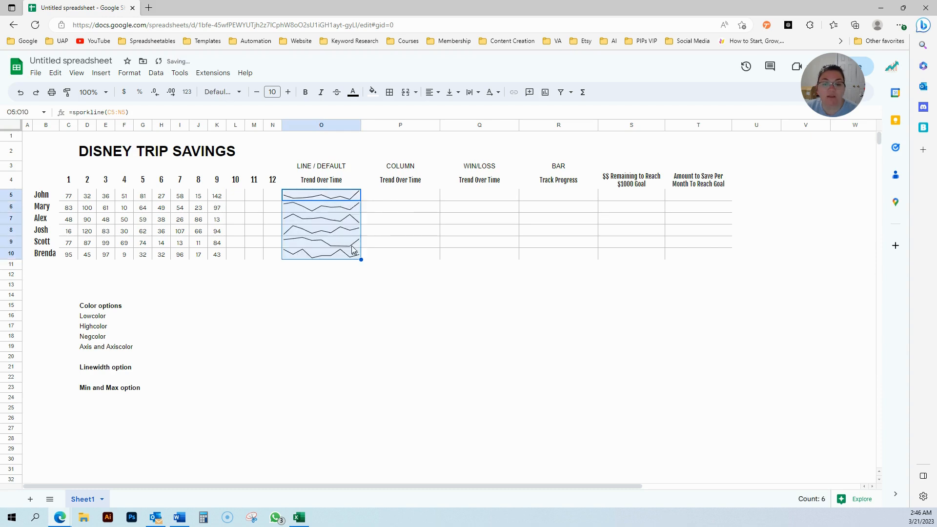
left_click(326, 318)
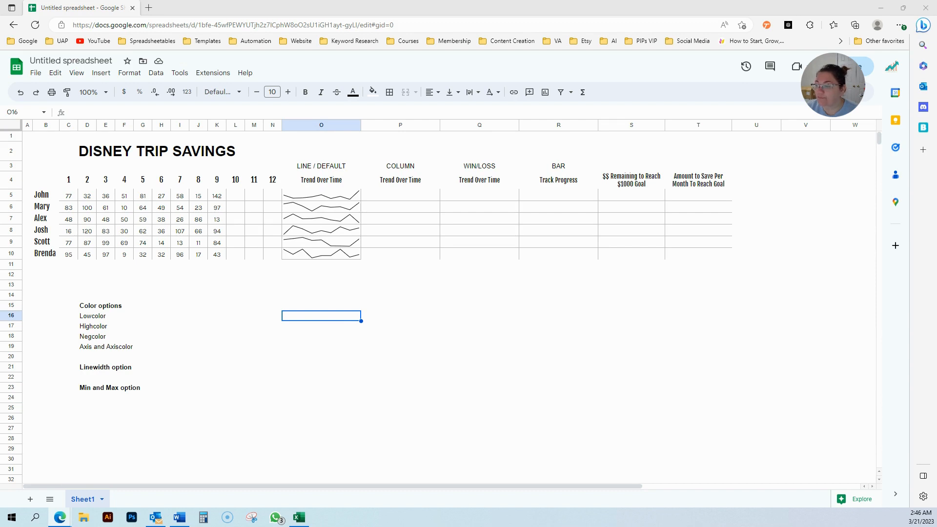
Add an option list to the sparkline formula in O5 with "color" set to "red".
left_click(312, 201)
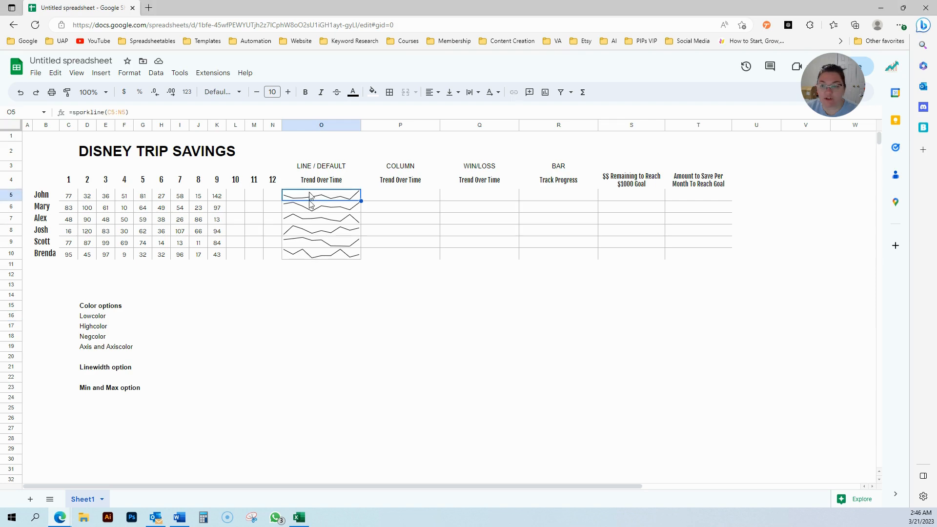
left_click(125, 112)
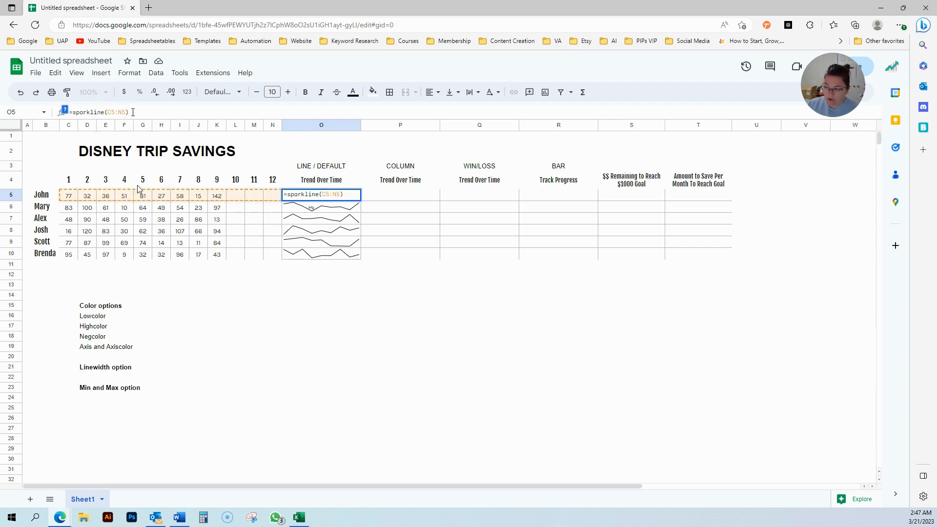
type(", ")
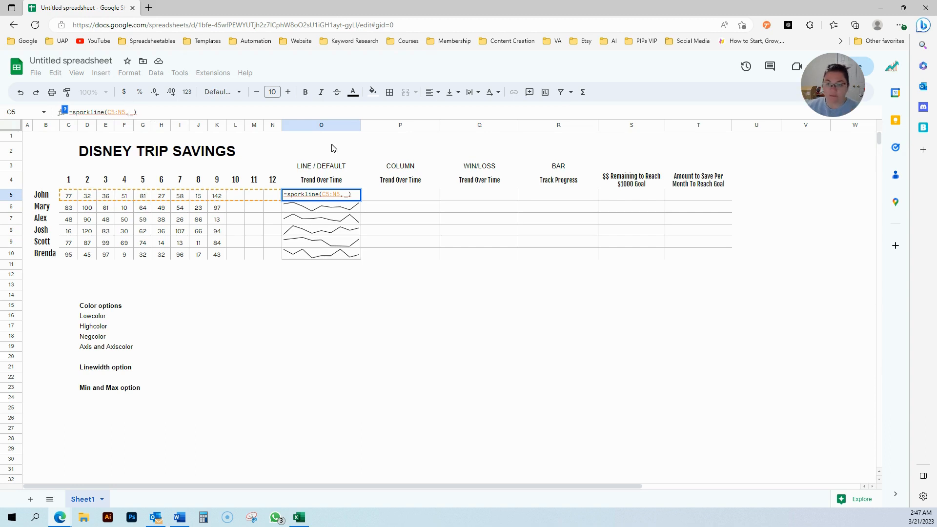
type("{")
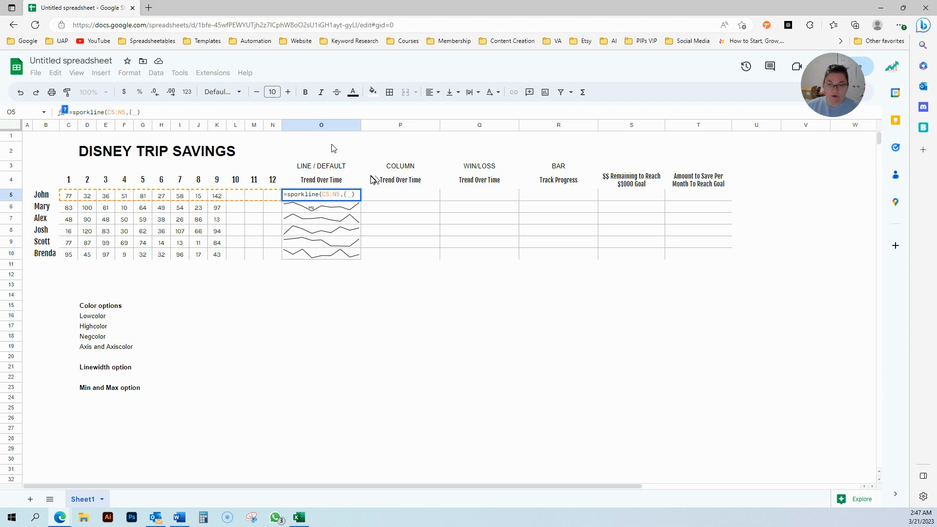
type("\"")
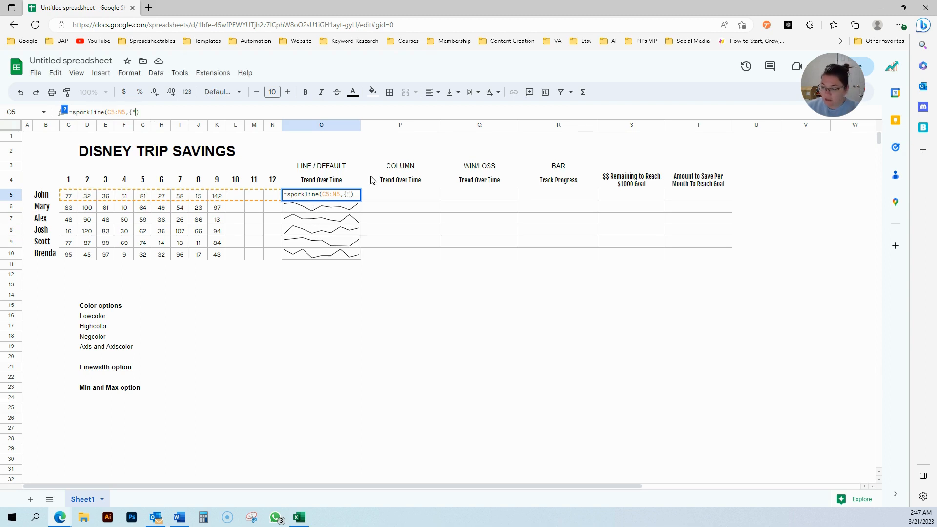
type("color\"")
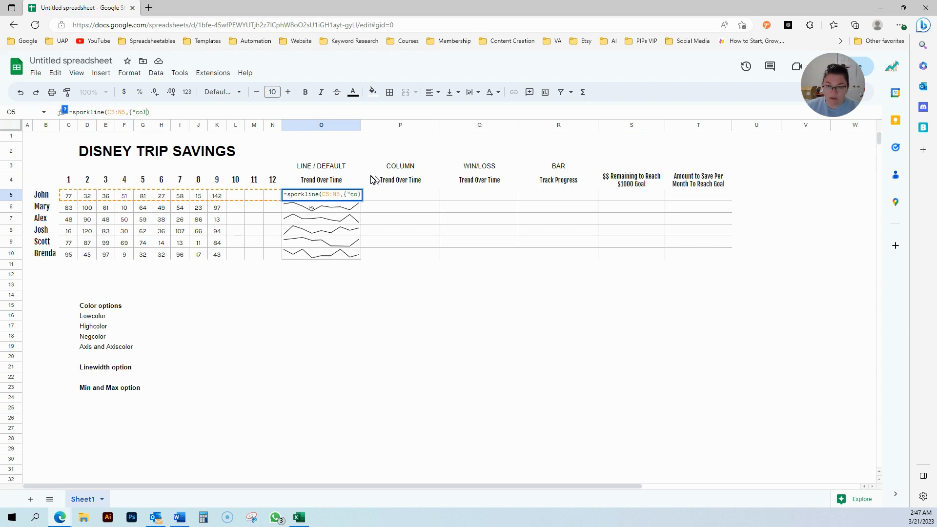
type(",")
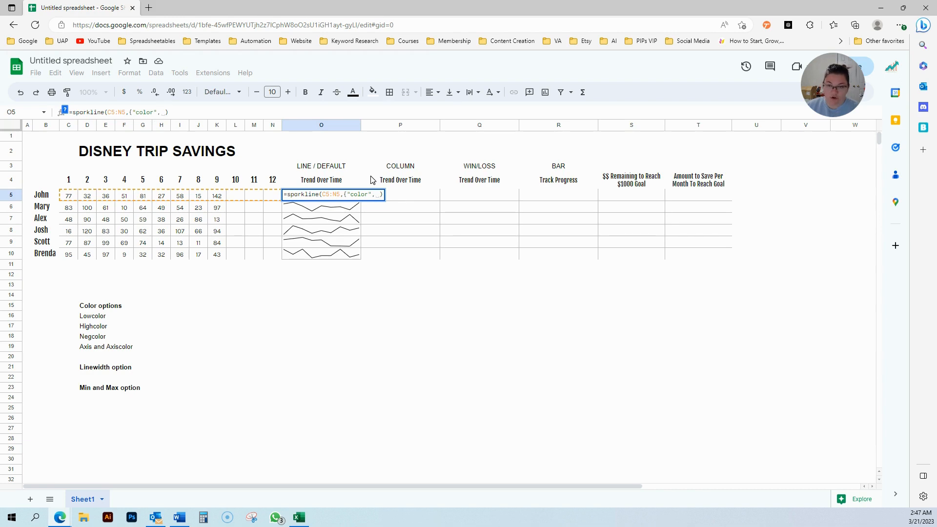
type("\"red")
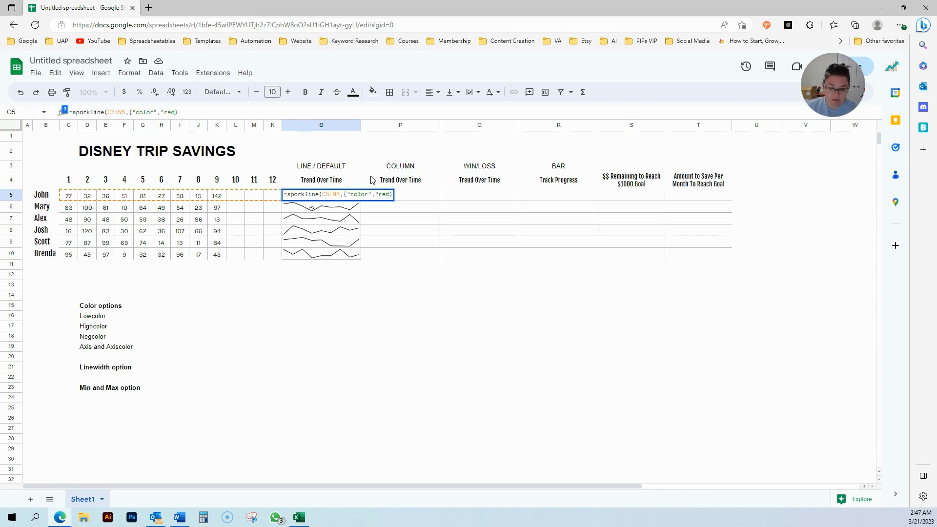
type("\"")
key("Return")
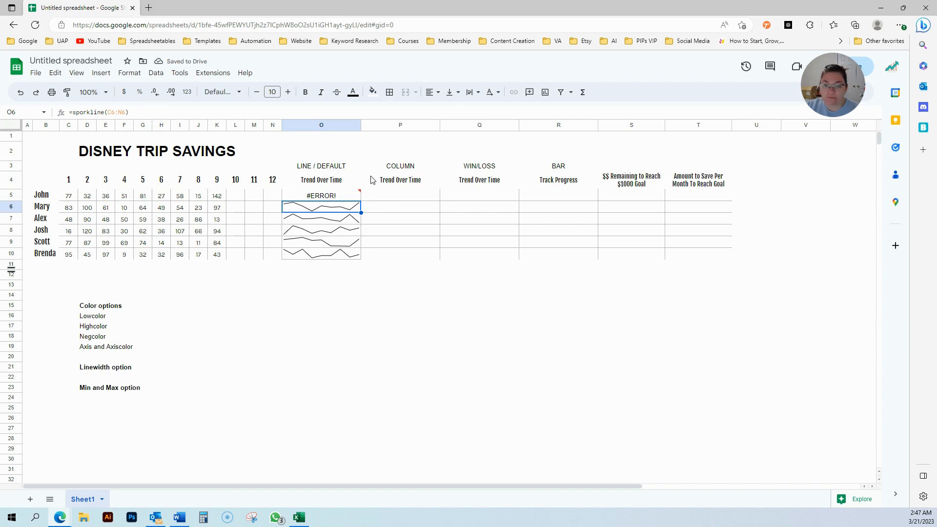
Add the missing closing brace before the final parenthesis in O5, so the formula reads =sparkline(C5:N5,{"color","red"}).
left_click(316, 198)
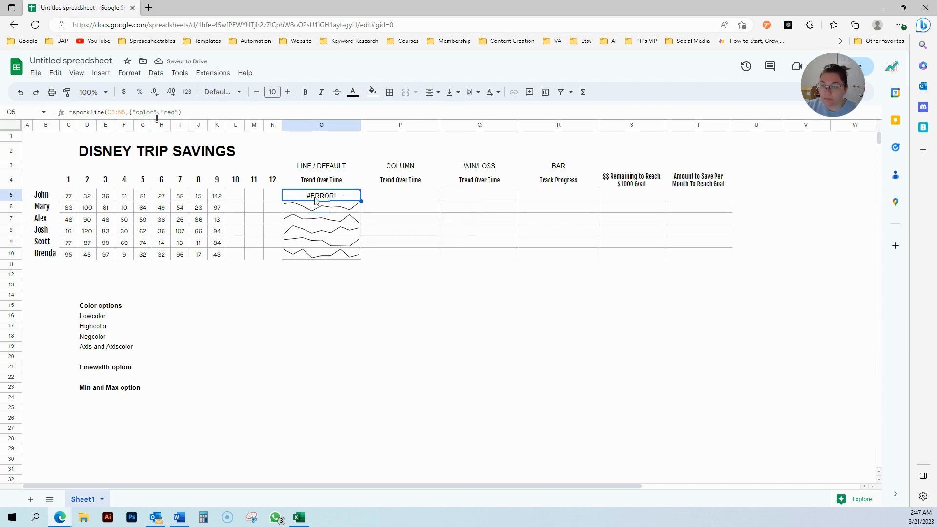
left_click(189, 112)
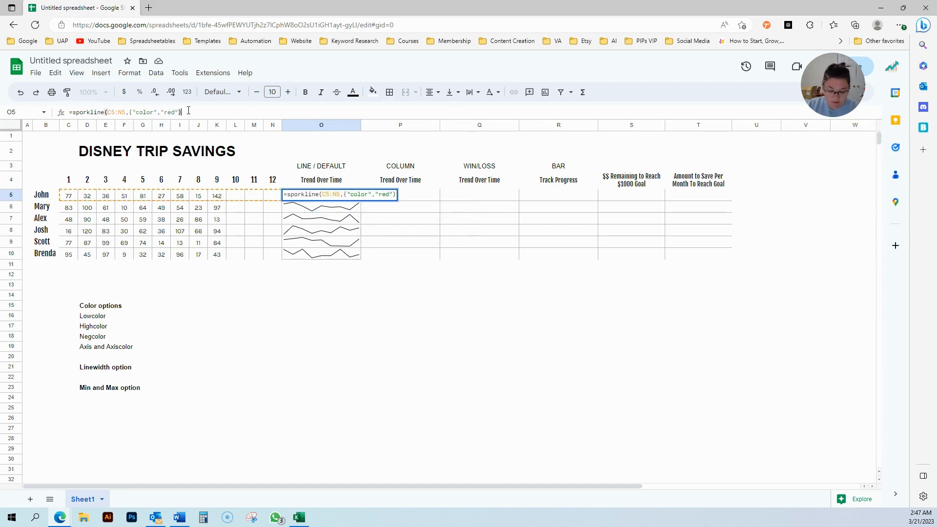
type("}")
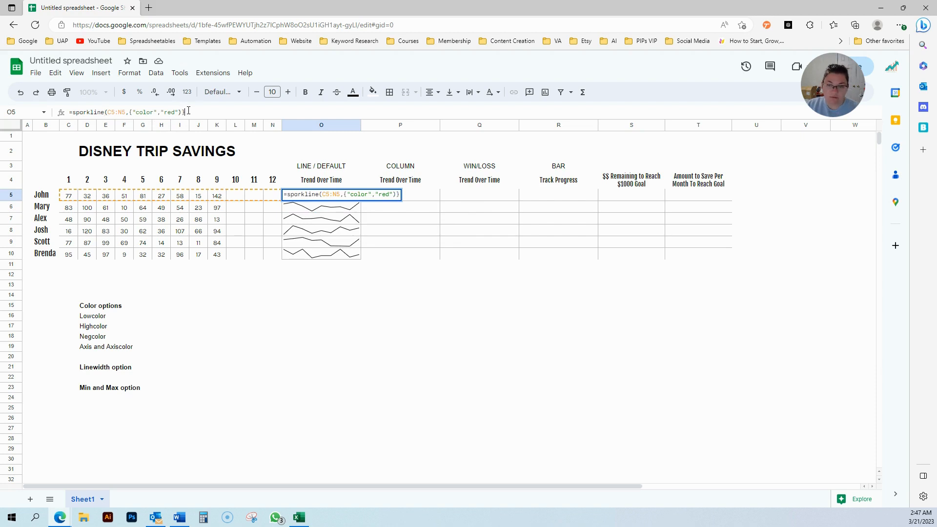
key("BackSpace")
key("BackSpace")
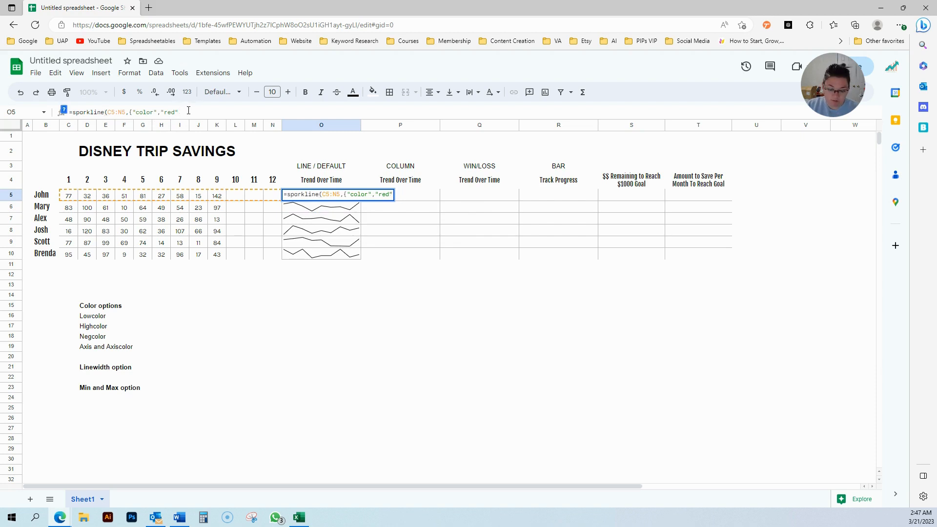
type("})")
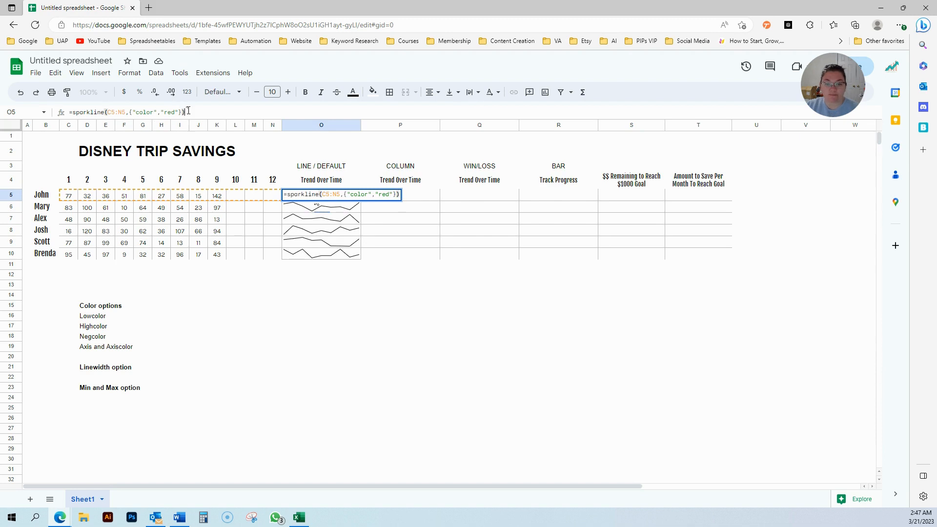
key("Return")
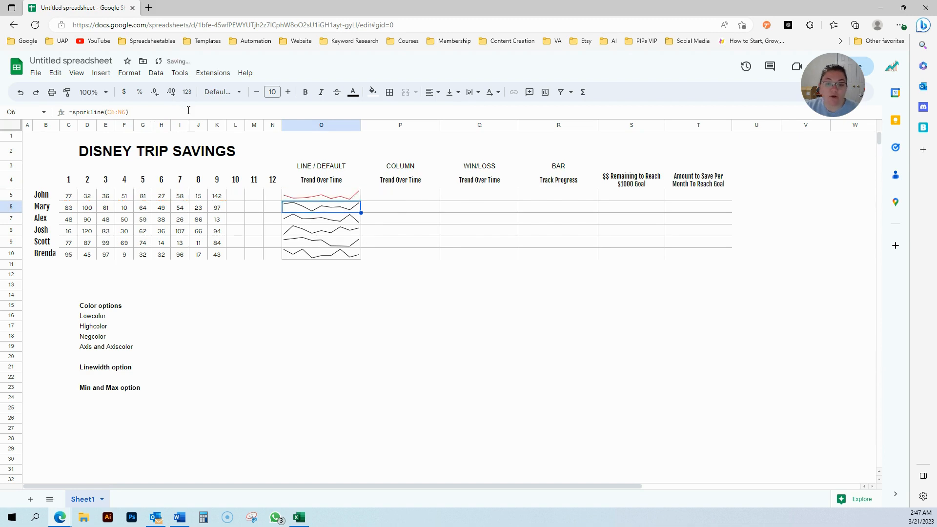
Copy the red sparkline formula from O5 down through O10, and set the sparkline color in O6 to blue.
left_click(341, 195)
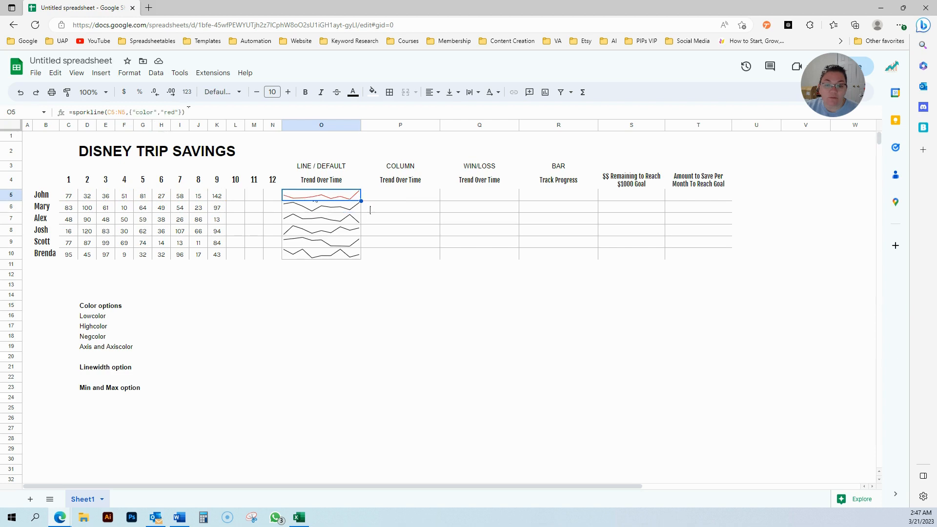
left_click_drag(361, 201, 355, 250)
left_click(336, 211)
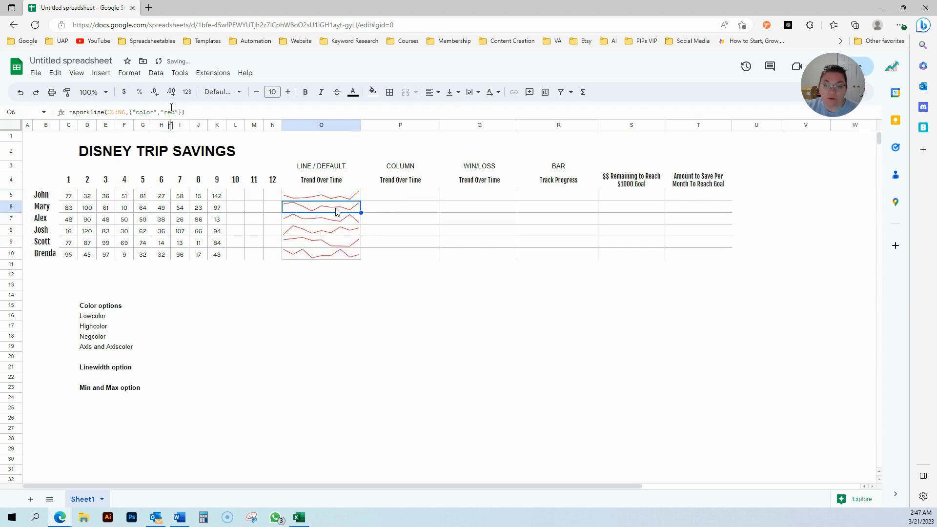
double_click(170, 112)
type("bl")
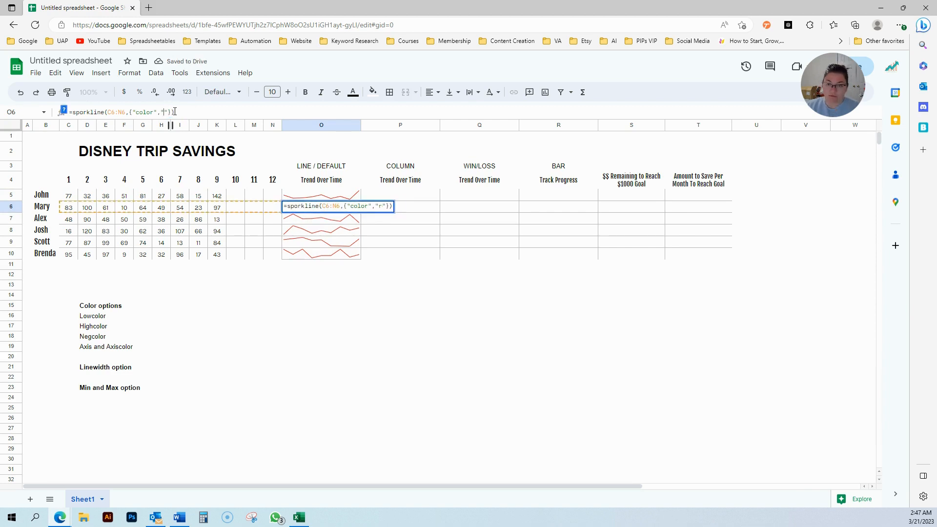
type("ue")
key("Return")
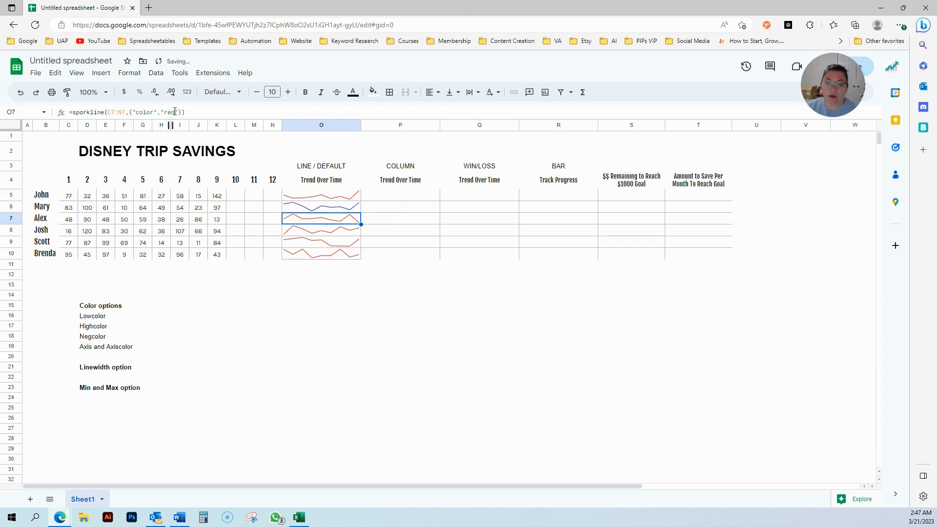
Set the sparkline color option to "green" in O7 and to "yellow" in O8.
double_click(174, 112)
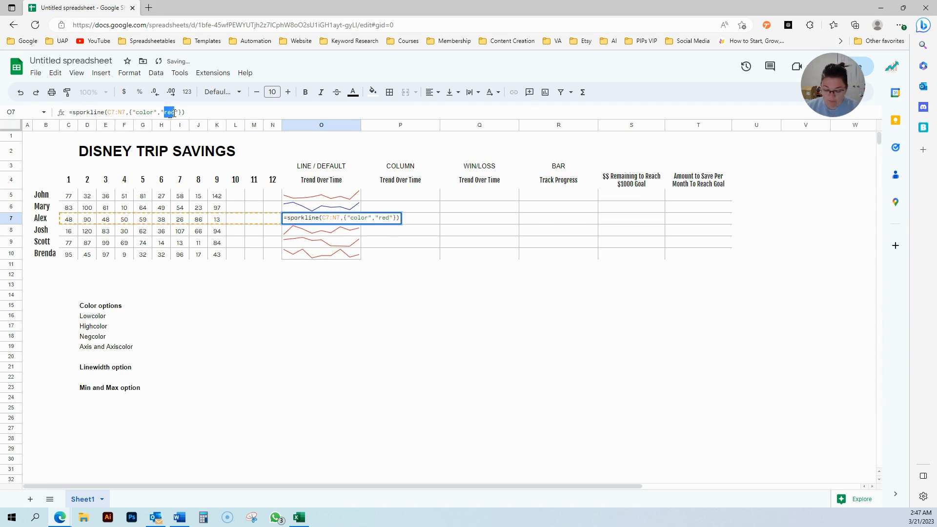
type("green")
key("Return")
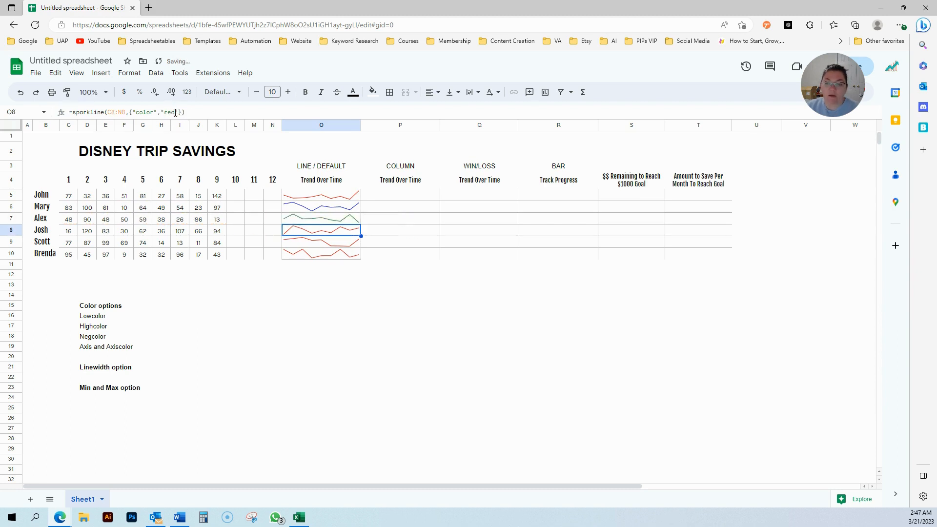
double_click(175, 112)
type("y")
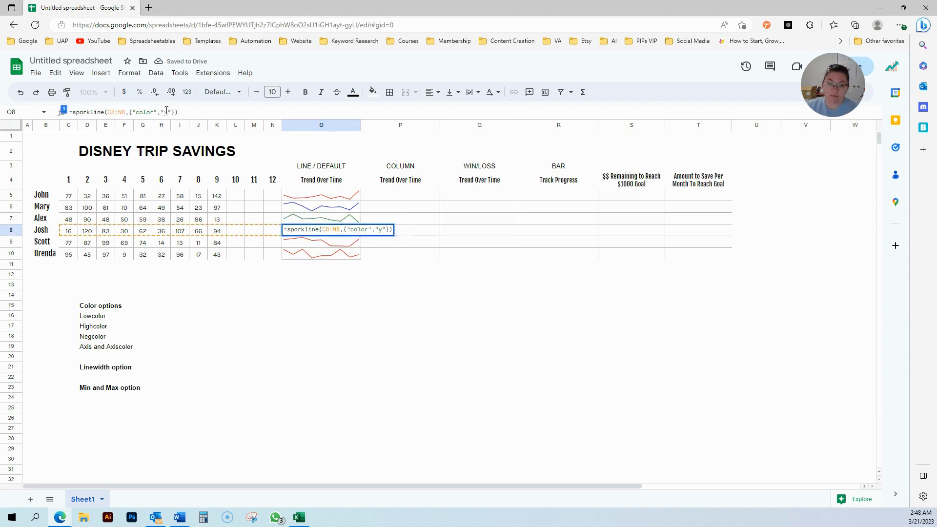
type("ellow")
key("Return")
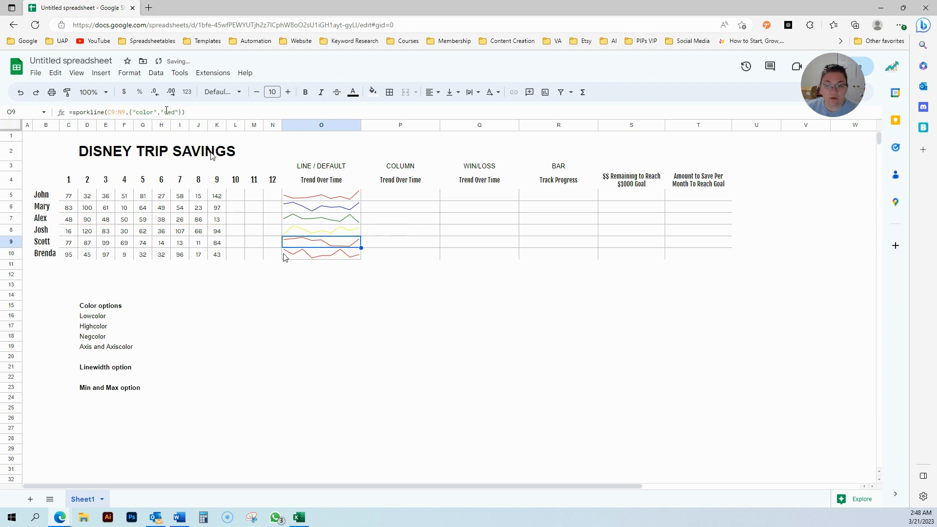
Set the sparkline color option to "pink" in O9 and to "purple" in O10.
double_click(172, 112)
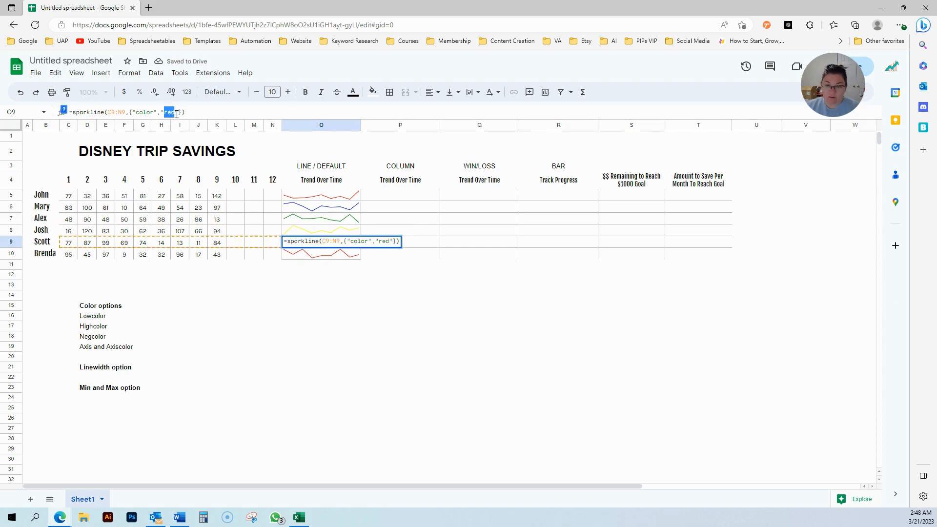
type("pink")
key("Return")
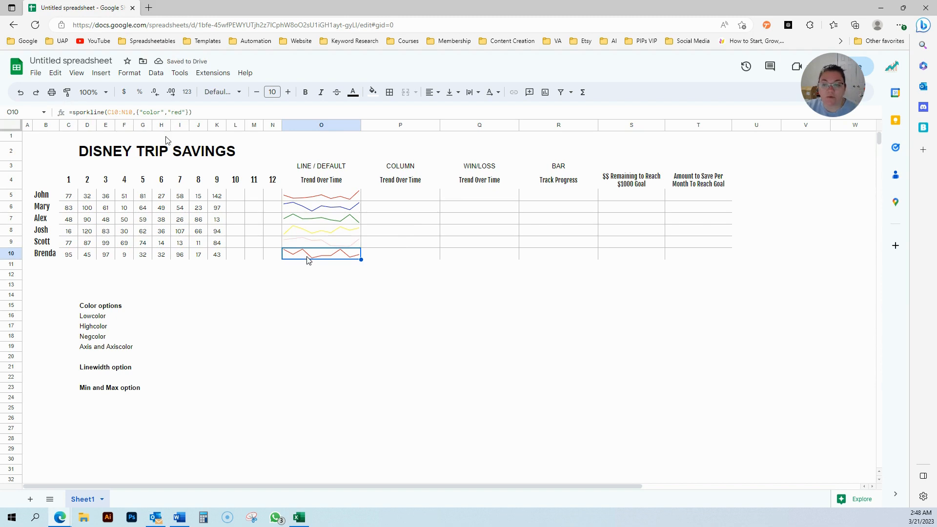
double_click(177, 111)
left_click_drag(174, 111, 181, 112)
type("purple")
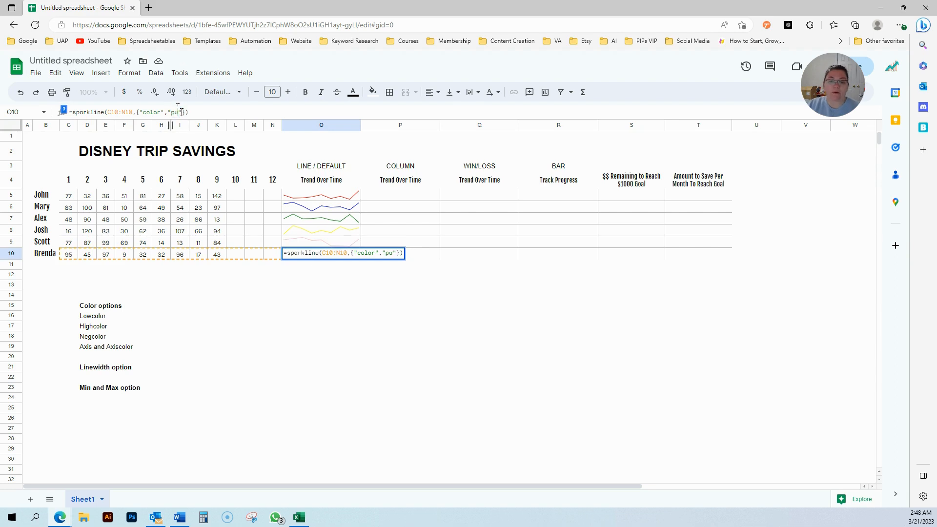
key("Return")
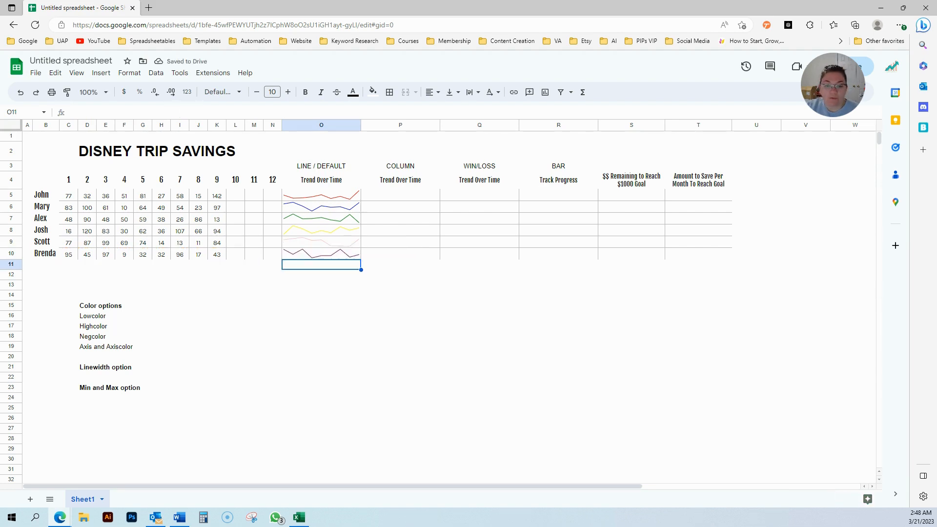
Pick a dusty pink in the custom fill color picker and copy its hex code #e0a5a5 without applying the fill to O16.
left_click(318, 197)
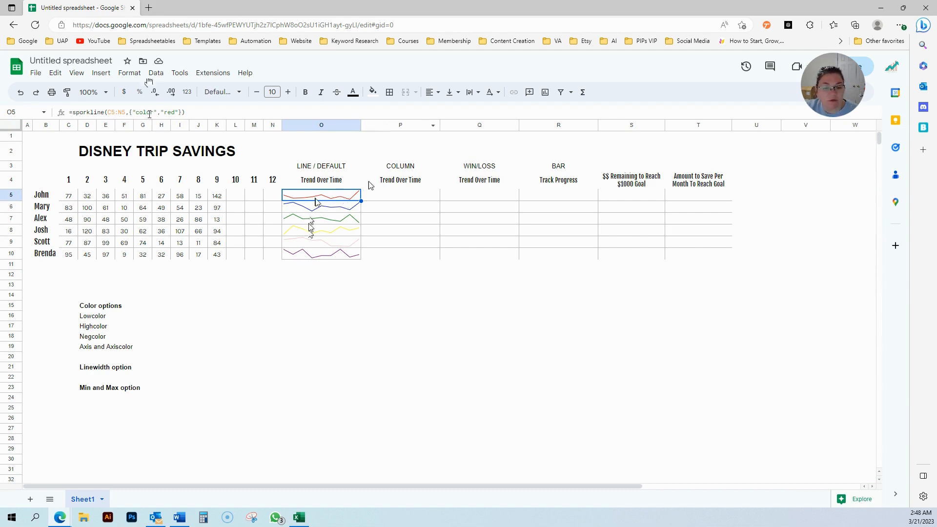
left_click(371, 294)
left_click(314, 318)
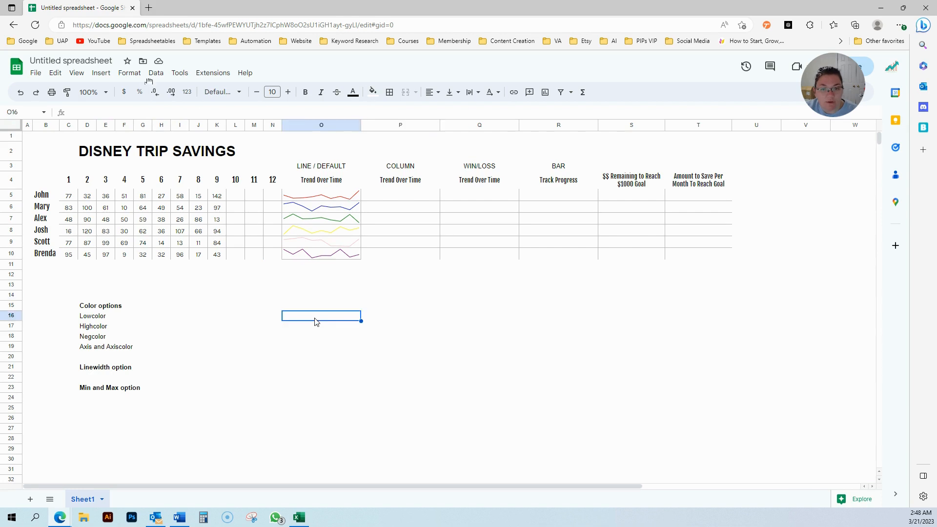
left_click(374, 92)
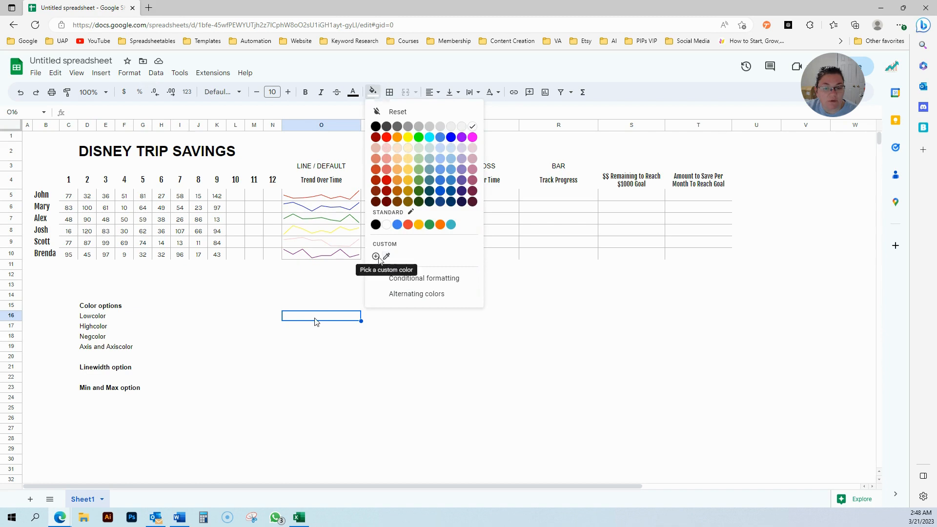
left_click(375, 257)
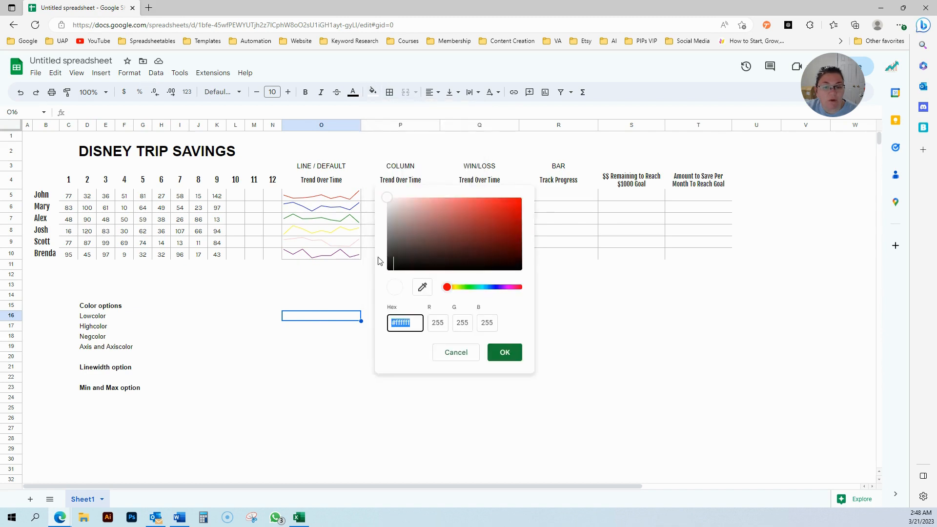
left_click(419, 207)
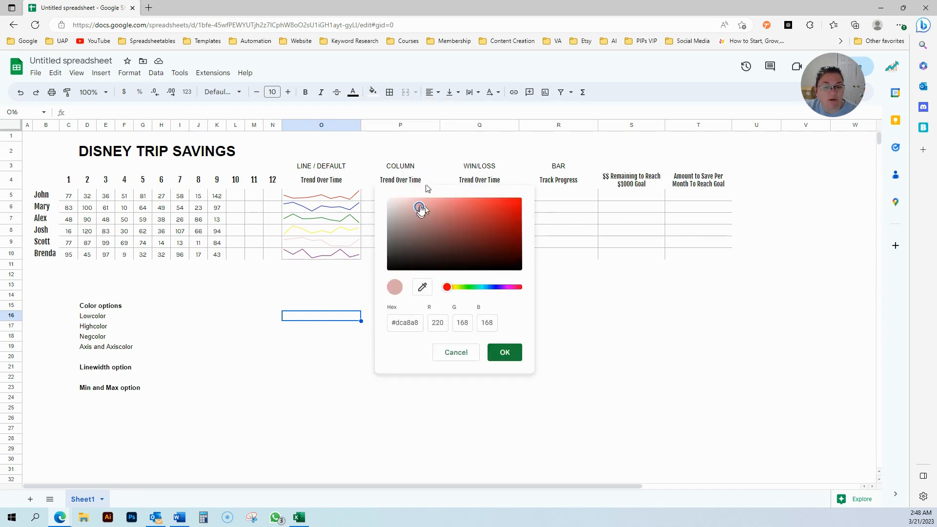
left_click_drag(419, 206, 422, 207)
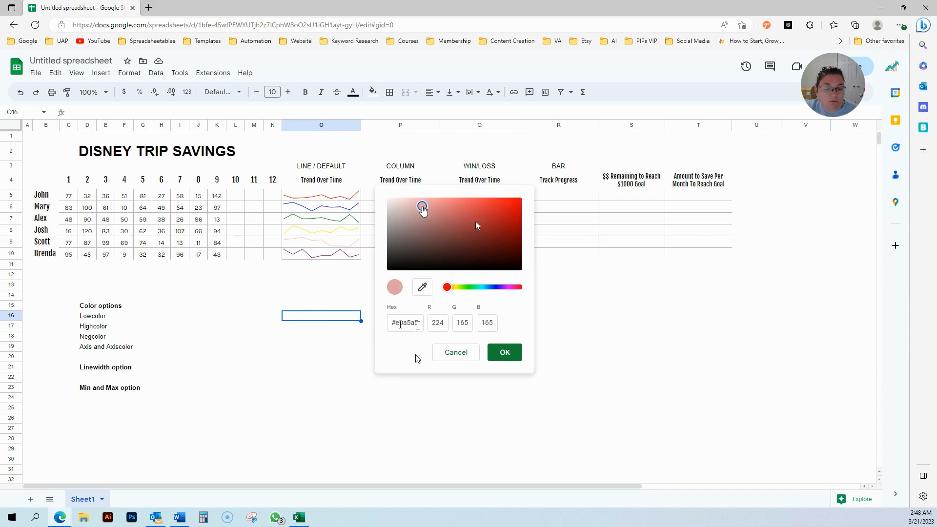
left_click_drag(421, 324, 388, 326)
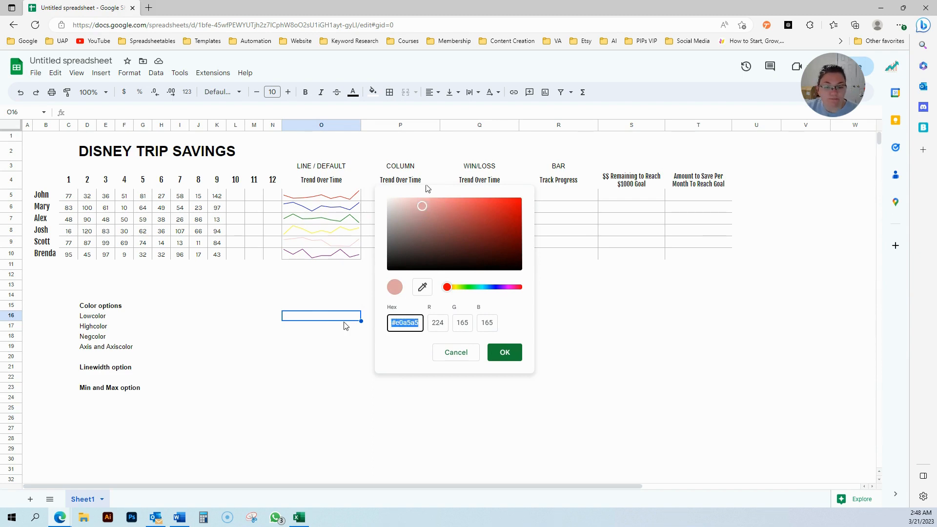
left_click(458, 355)
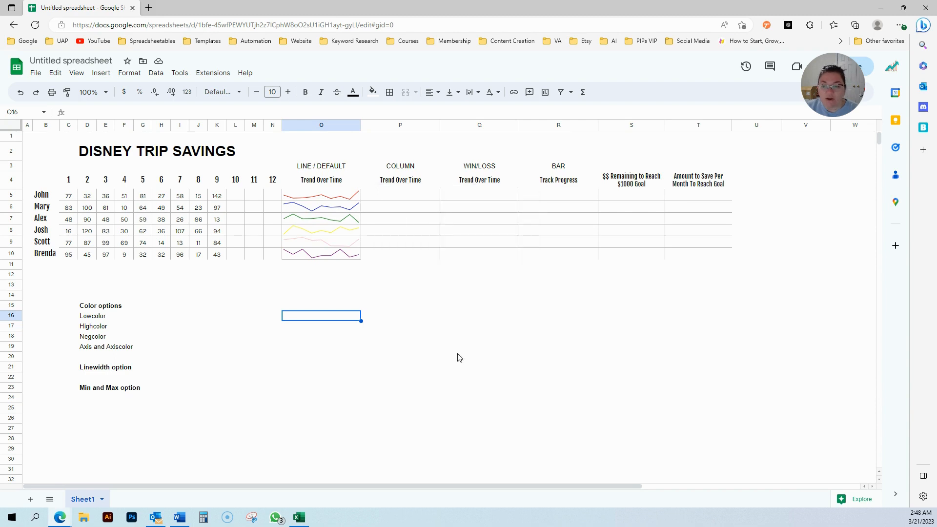
left_click(331, 198)
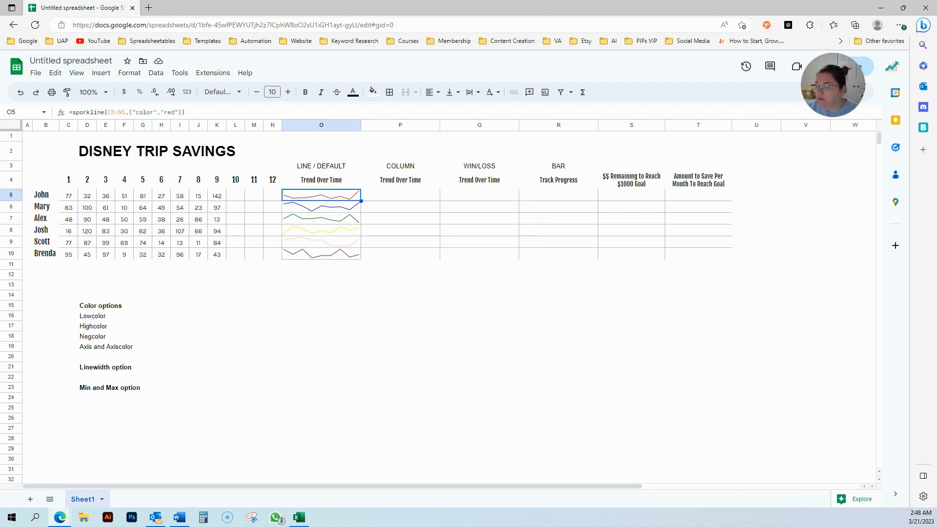
left_click(179, 113)
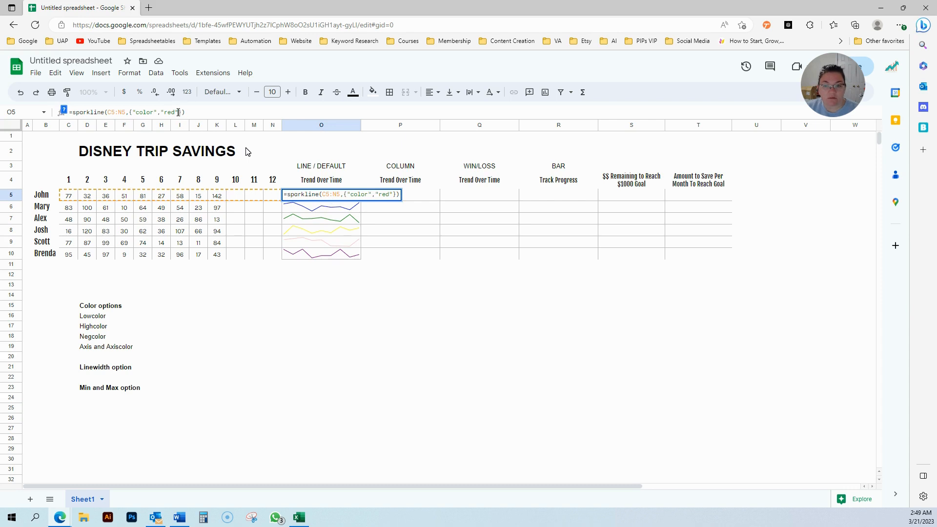
type(";")
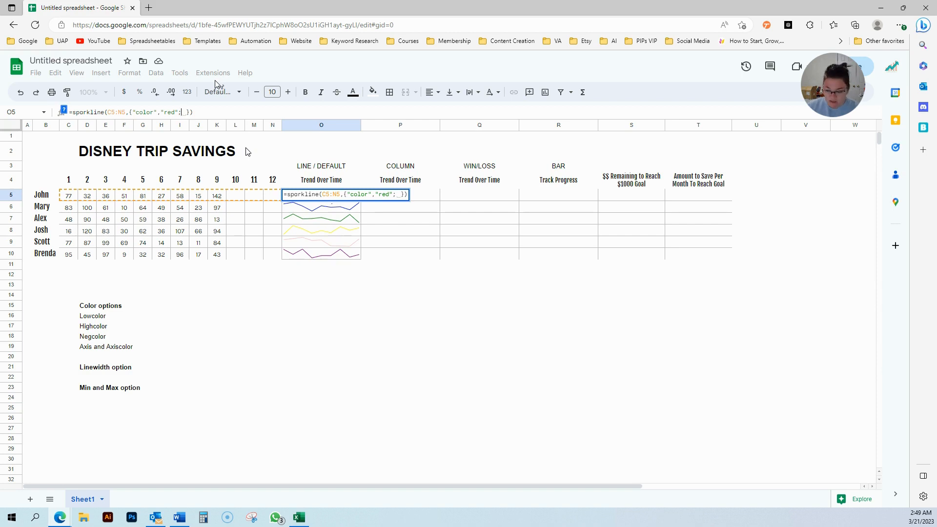
type("\"")
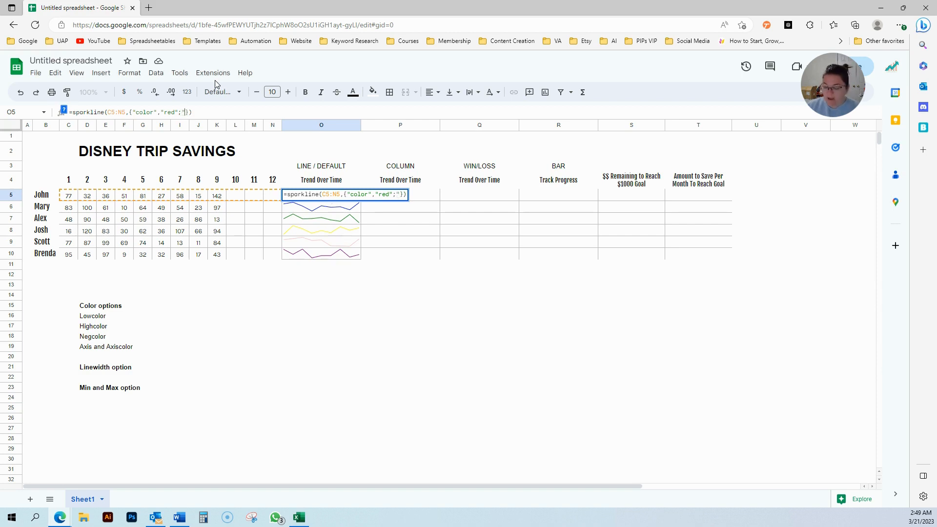
key("Escape")
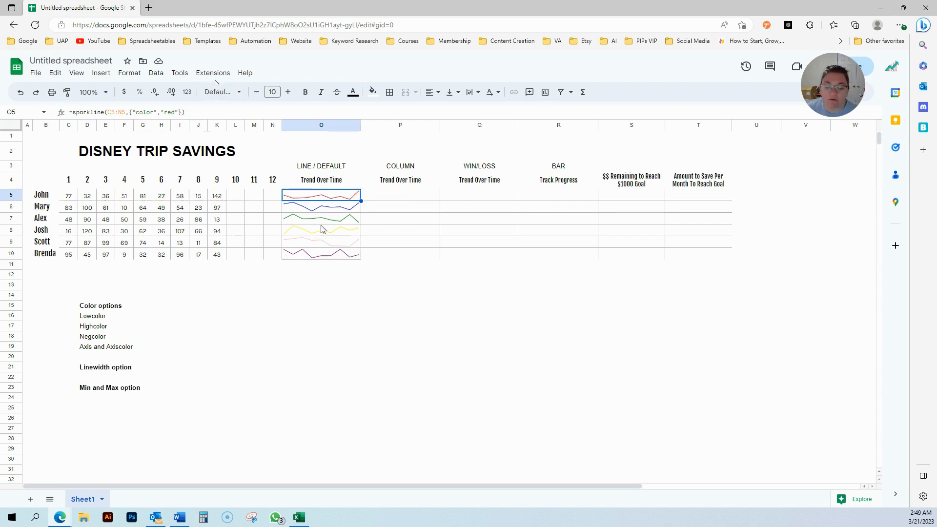
Replace the color name in the O5 sparkline formula with the copied hex code #e0a5a5.
left_click(165, 112)
double_click(170, 112)
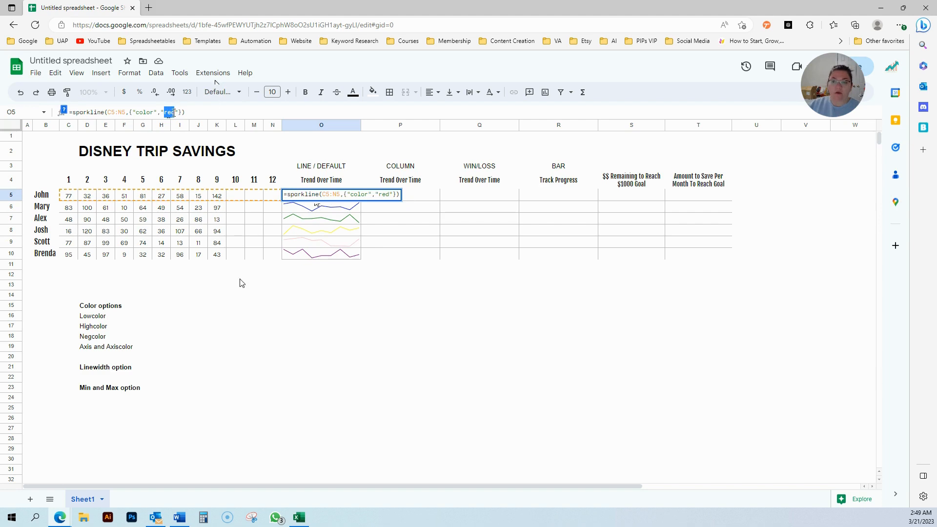
key("ctrl+v")
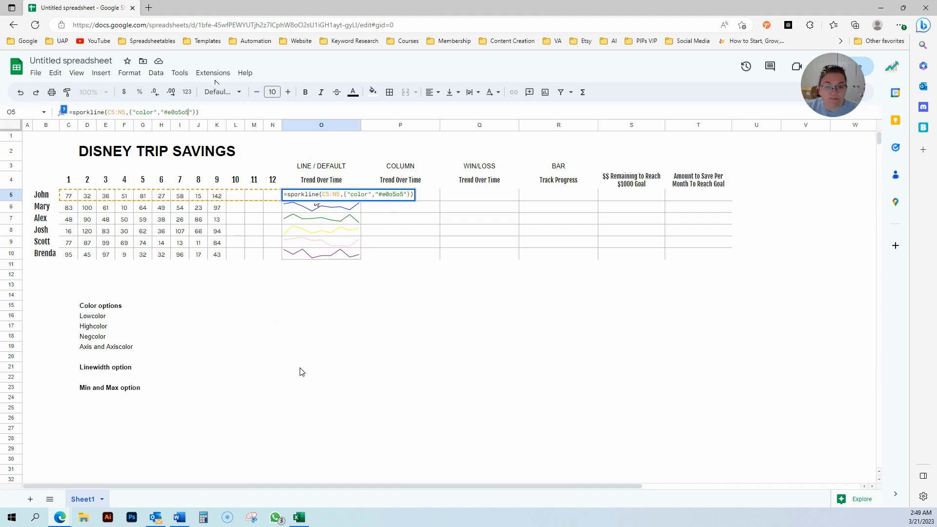
key("Return")
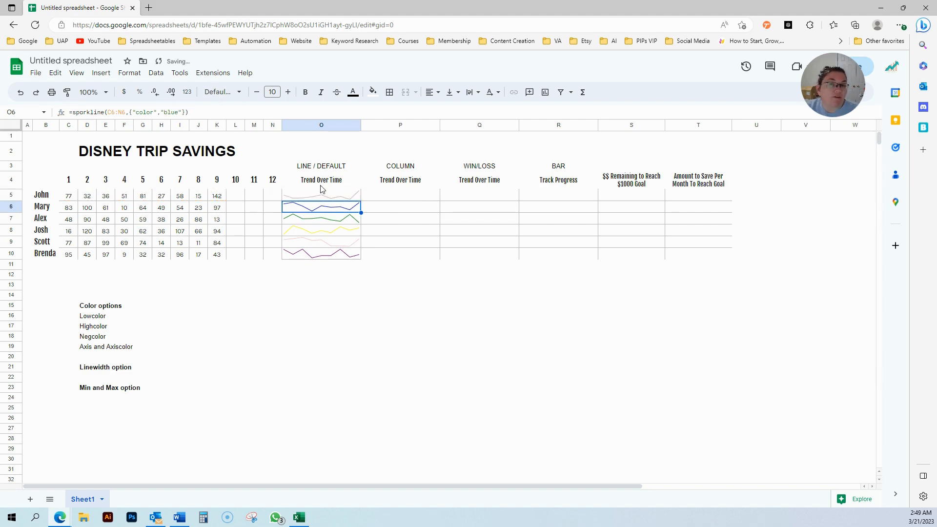
left_click(331, 198)
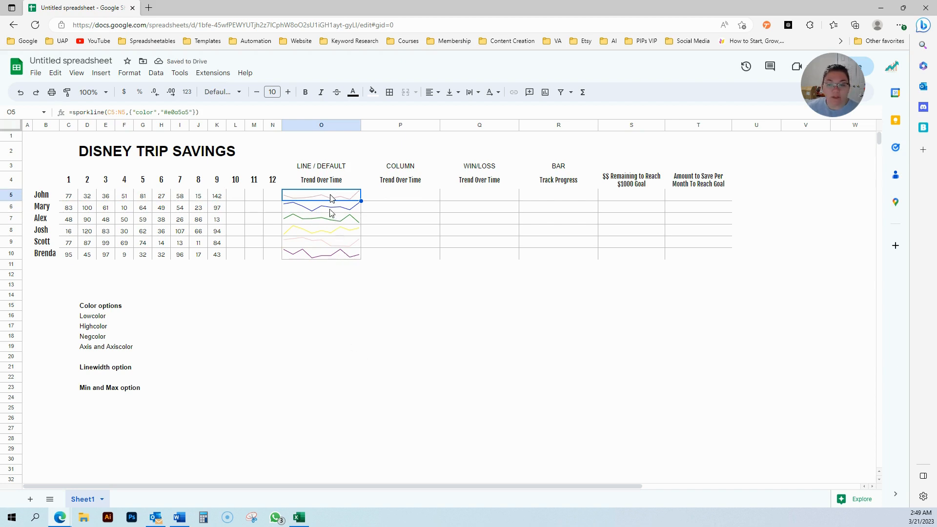
Pick a muted teal in the custom fill color picker and copy its hex code #539a88 without applying the fill to O6.
left_click(331, 212)
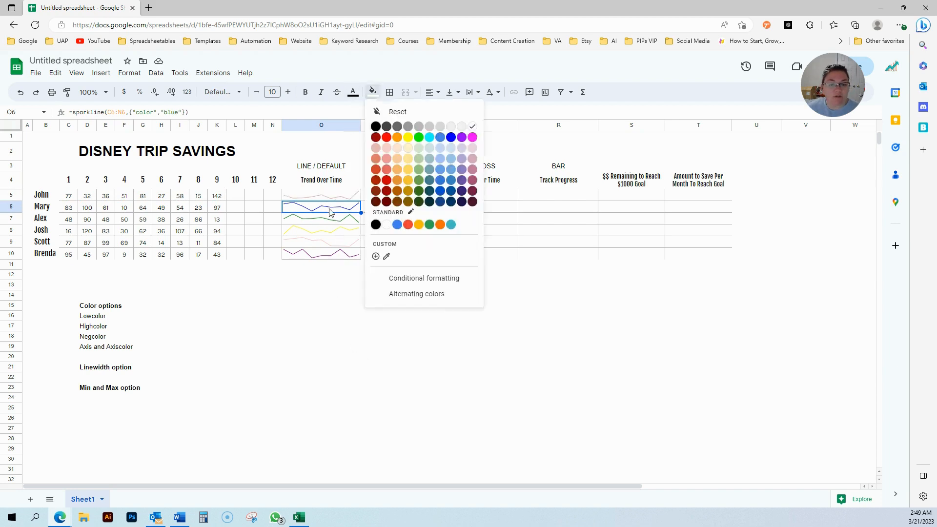
left_click(372, 92)
left_click(376, 256)
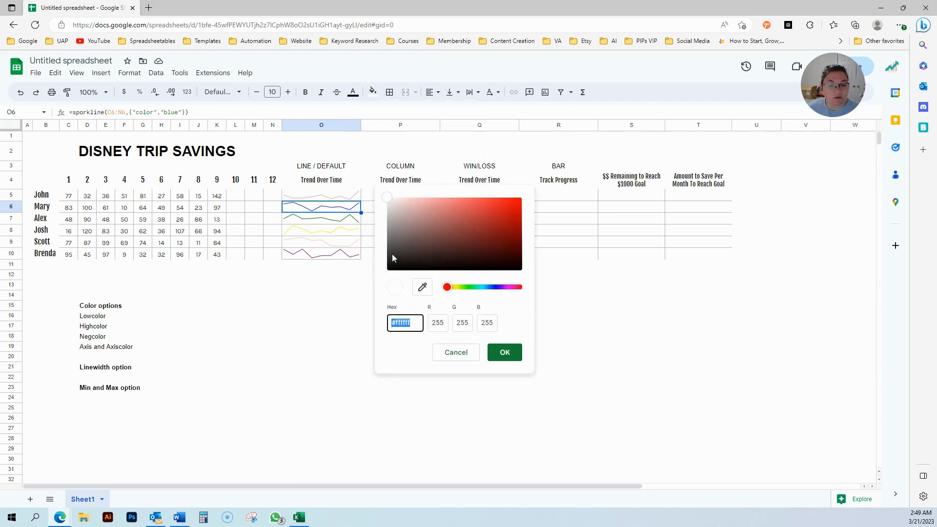
left_click_drag(451, 287, 480, 288)
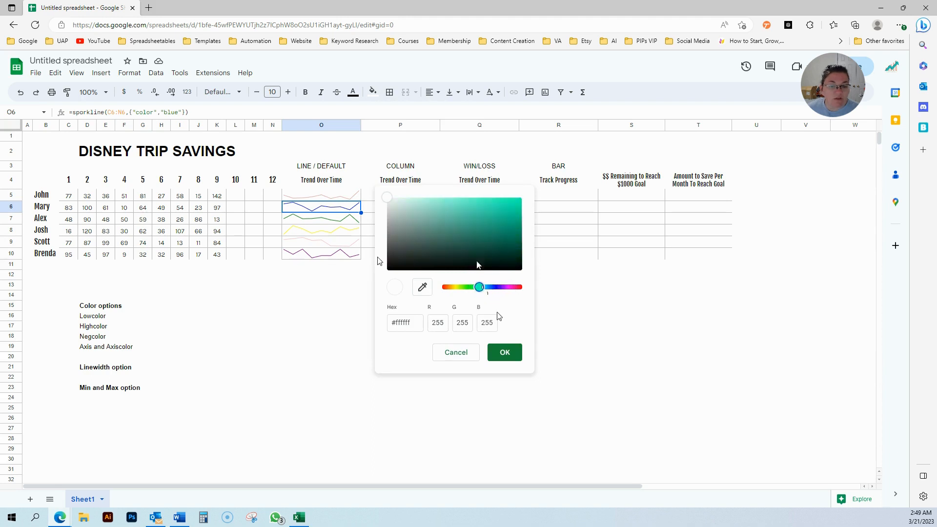
left_click(449, 227)
left_click(408, 322)
double_click(410, 322)
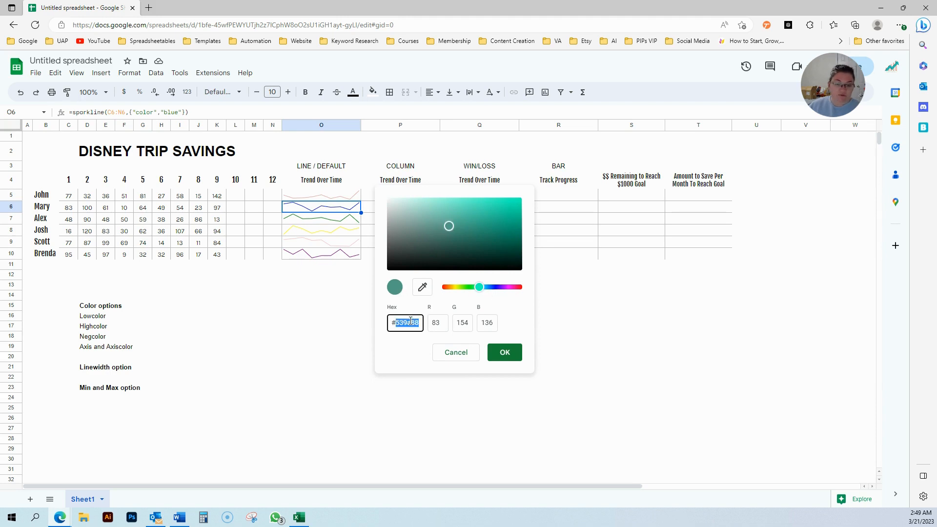
left_click(396, 321)
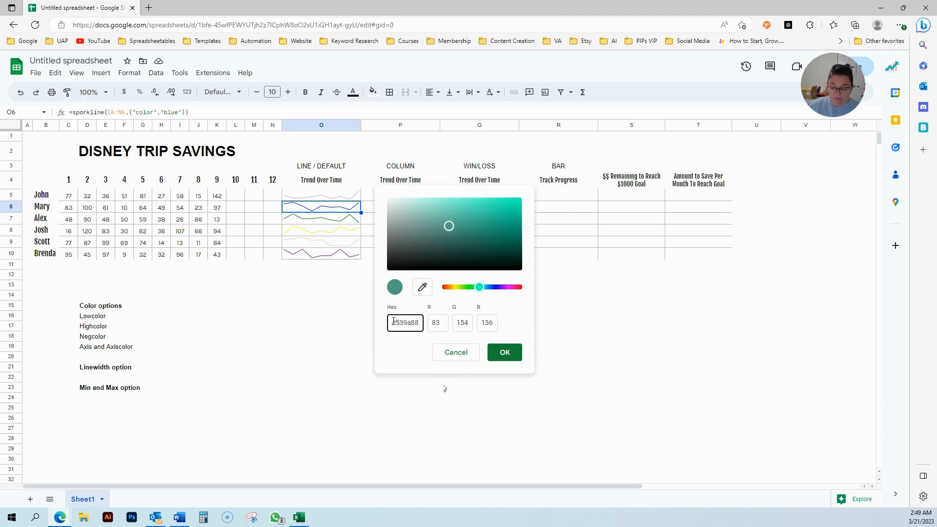
left_click_drag(392, 322, 425, 322)
left_click(453, 356)
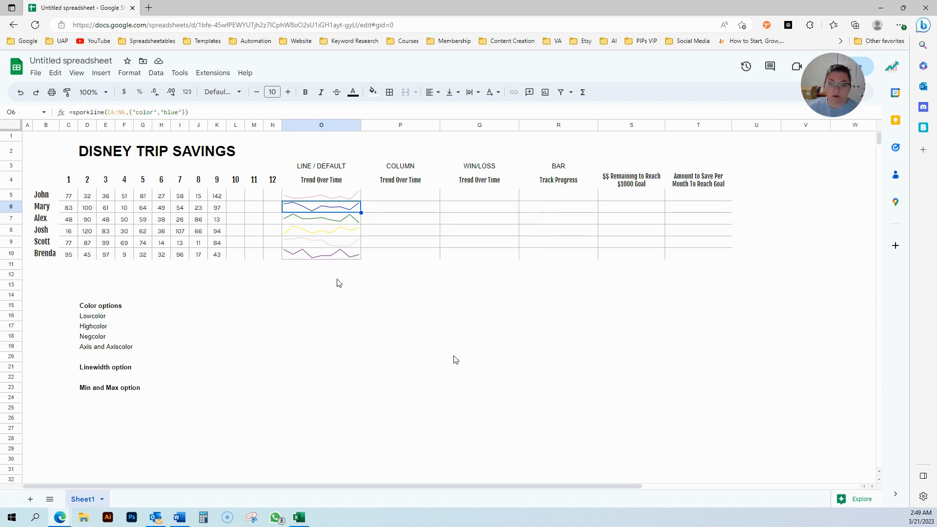
Replace "blue" in the O6 sparkline formula with the copied hex code #539a88.
double_click(172, 112)
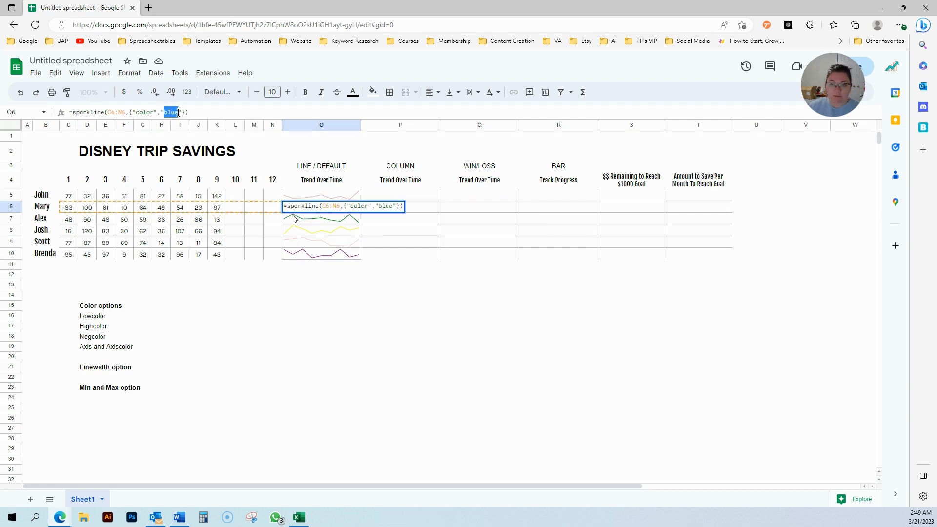
key("ctrl+v")
key("Return")
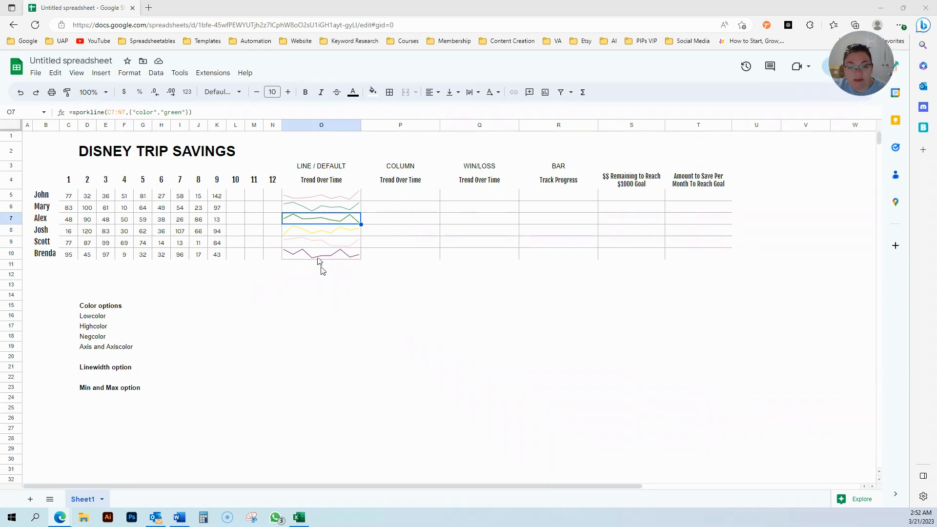
Add a "linewidth" option of 3 after the color in the O5 sparkline formula.
left_click(299, 197)
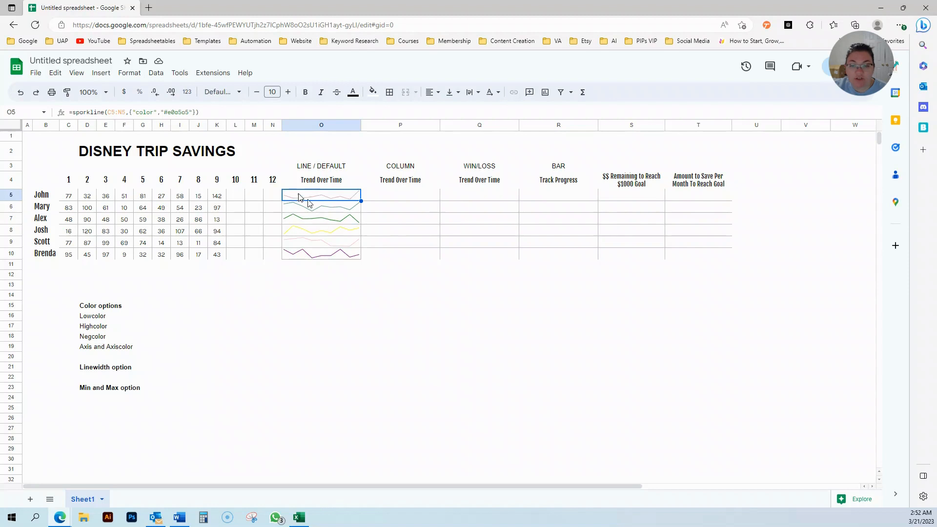
double_click(308, 199)
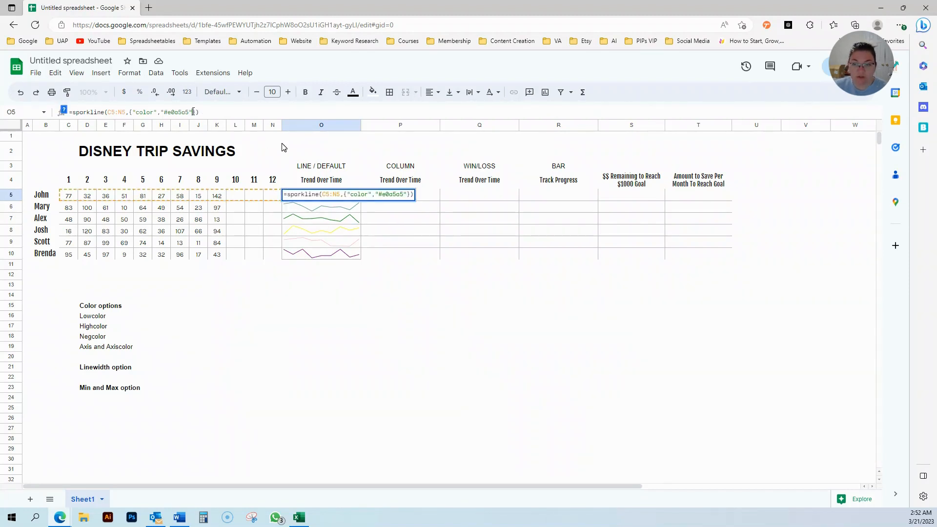
type(";")
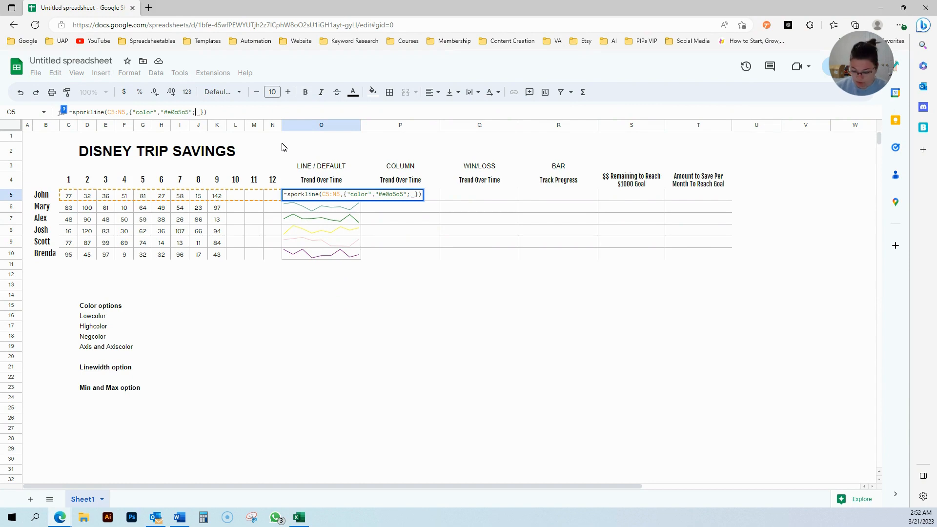
type("\"line")
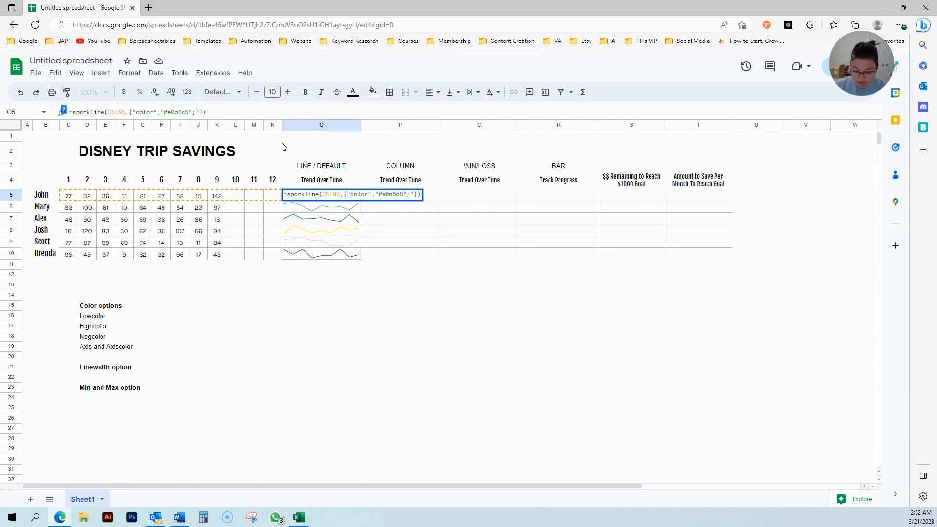
type("width")
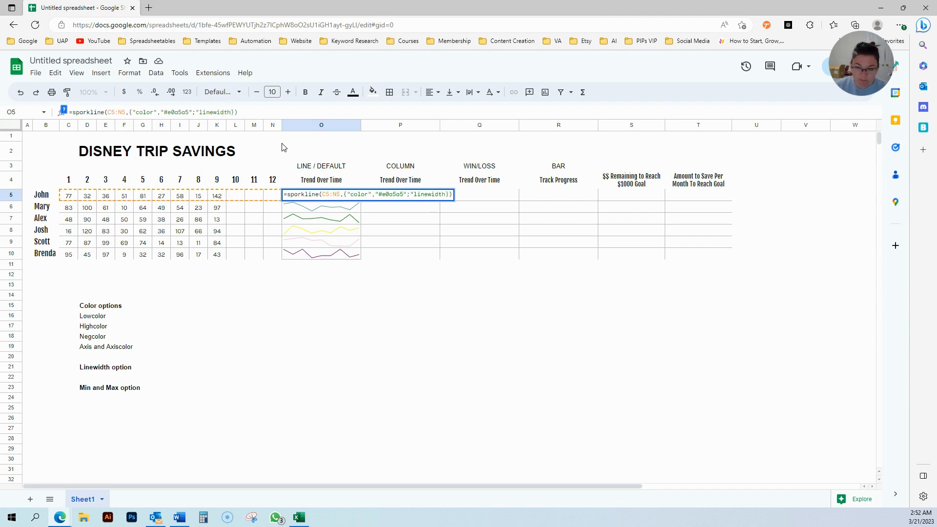
type("\"")
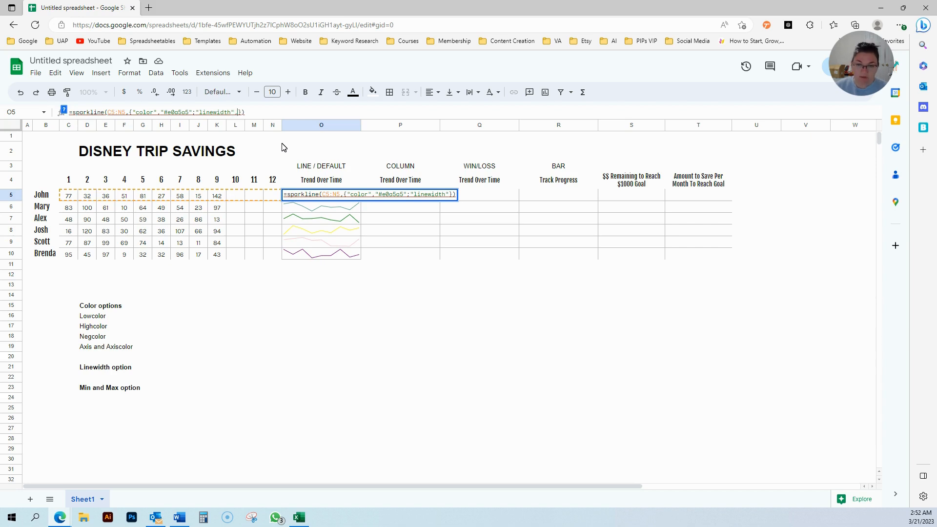
key("BackSpace")
type("3")
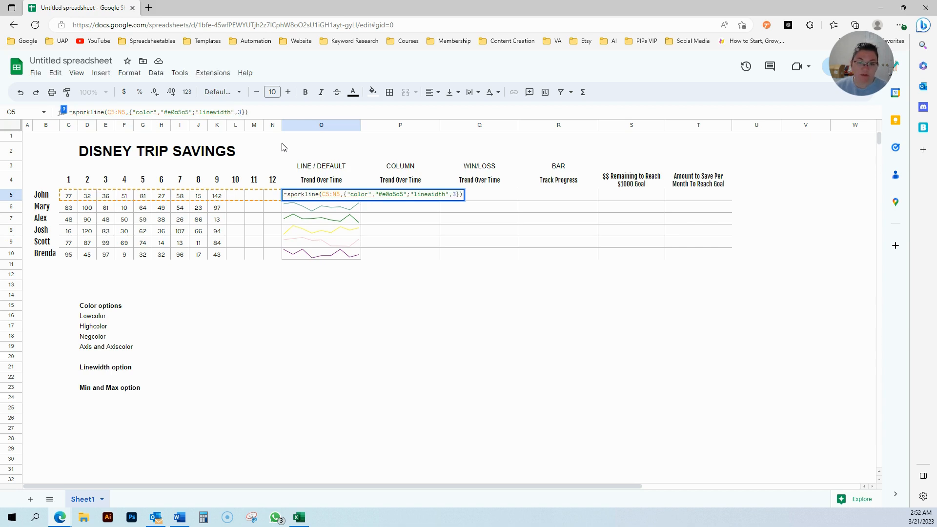
key("Return")
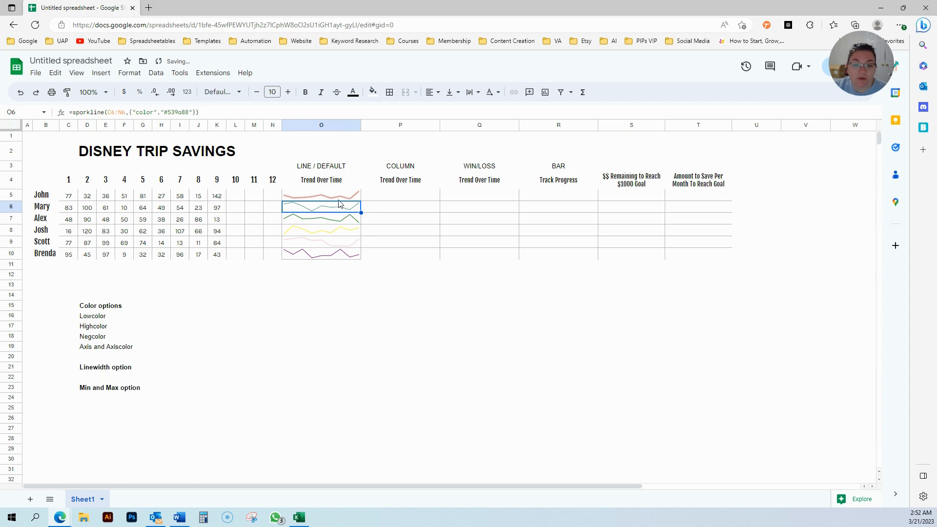
Set the linewidth in the O5 sparkline formula to 4.
key("Up")
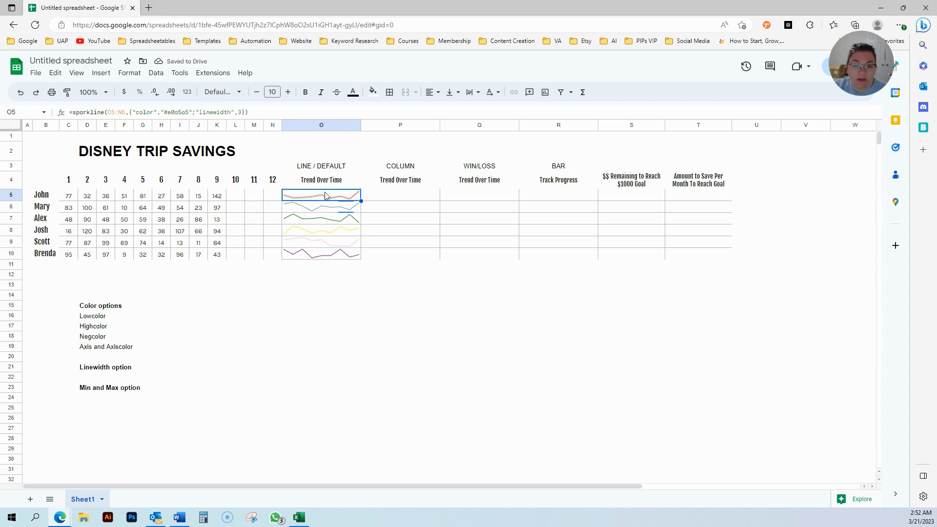
left_click(239, 112)
double_click(240, 112)
type("4")
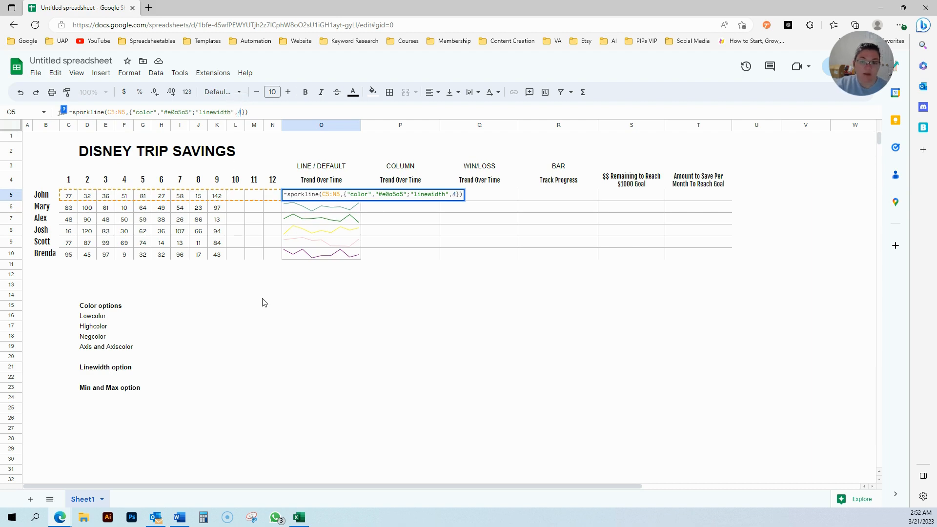
key("Return")
Set the linewidth in the O5 sparkline formula to 2.
left_click(331, 201)
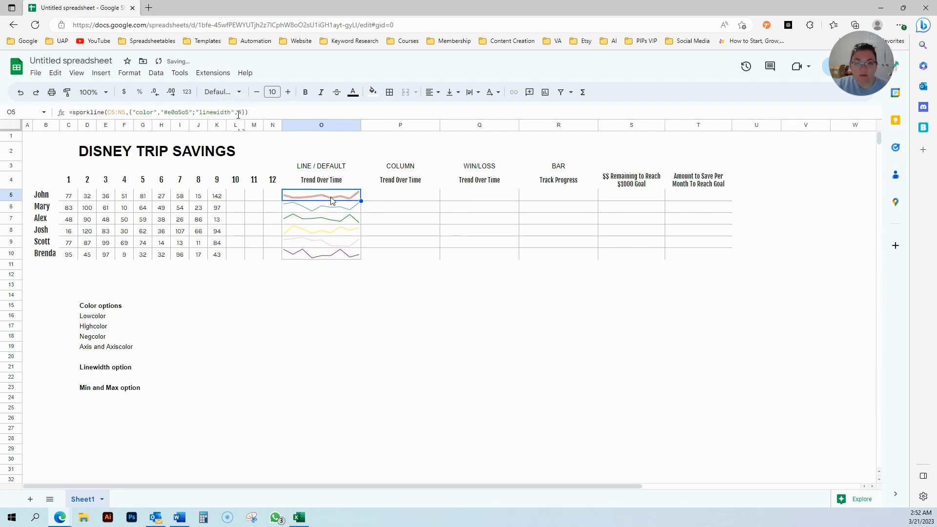
left_click(240, 112)
double_click(240, 112)
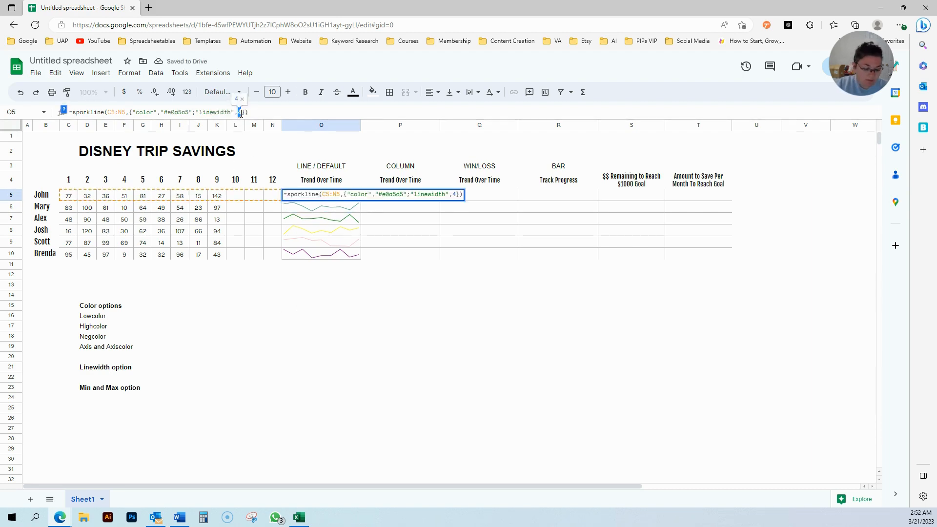
left_click(274, 295)
Set the linewidth in the O5 sparkline formula to 8.
left_click(318, 194)
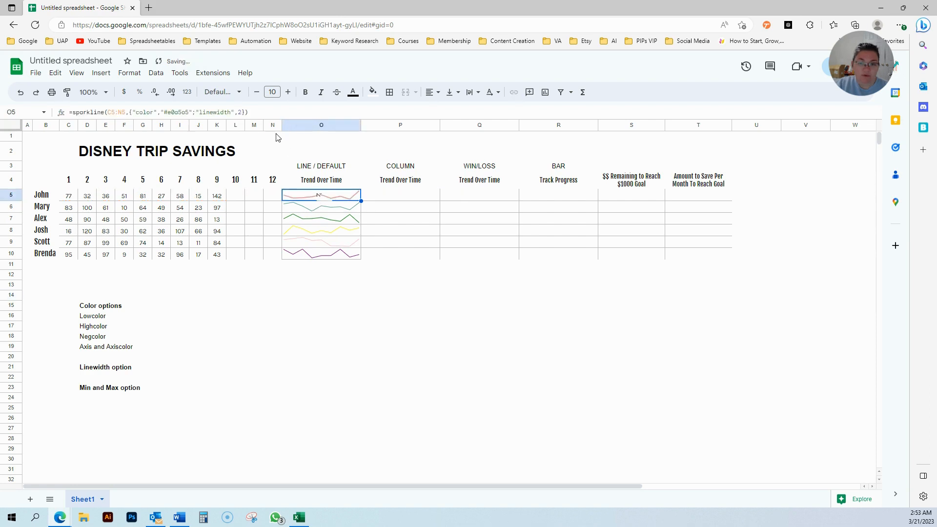
left_click(239, 112)
double_click(239, 112)
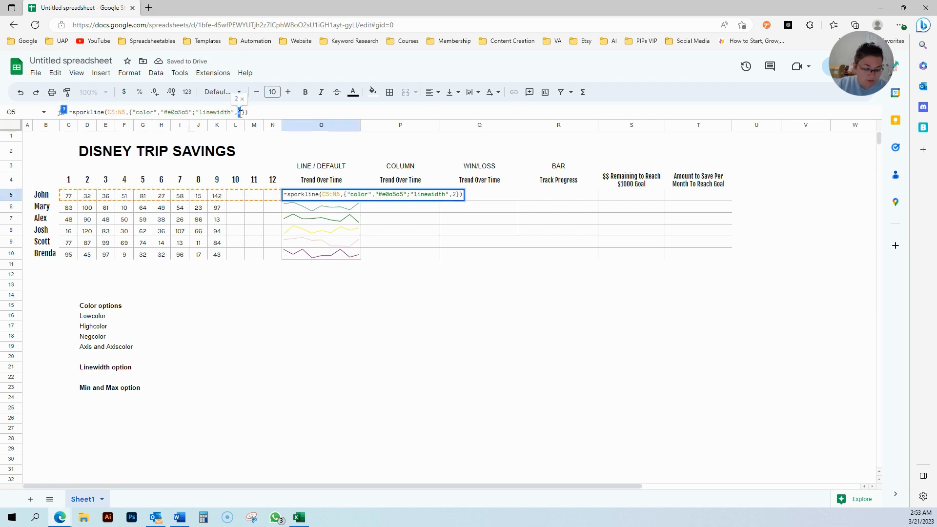
type("8")
key("Return")
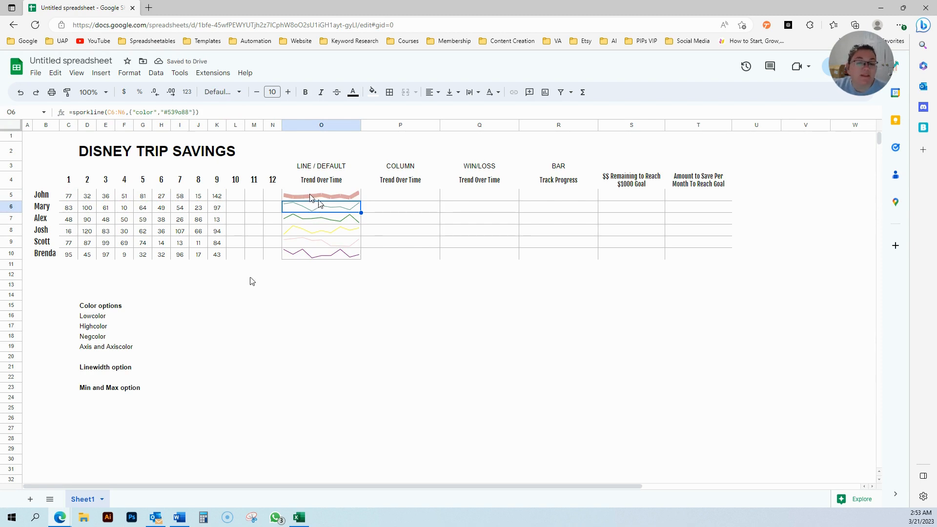
Set the linewidth in the O5 sparkline formula back to 3.
left_click(312, 196)
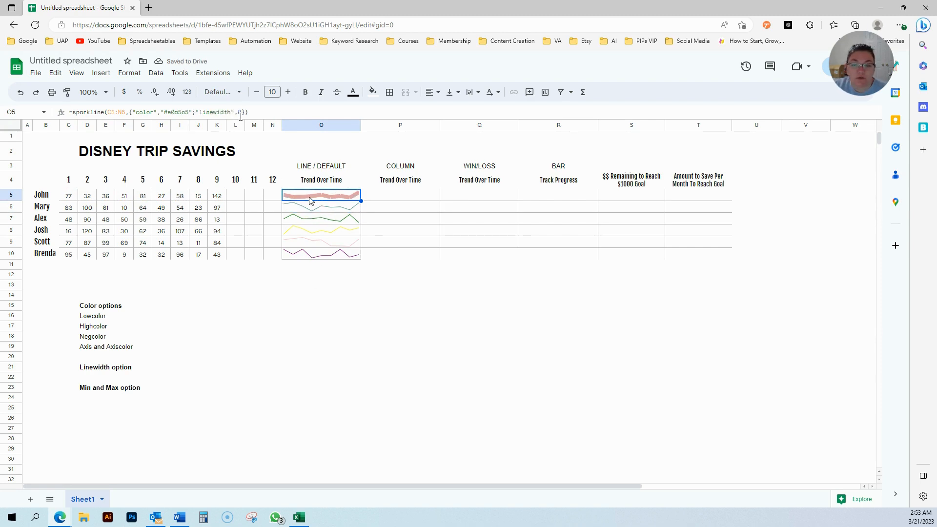
left_click(240, 112)
key("Return")
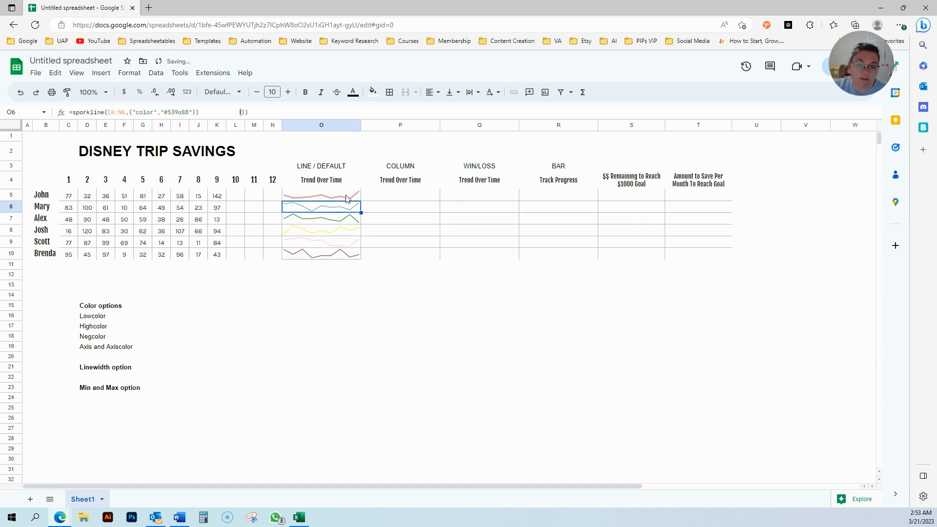
left_click(347, 197)
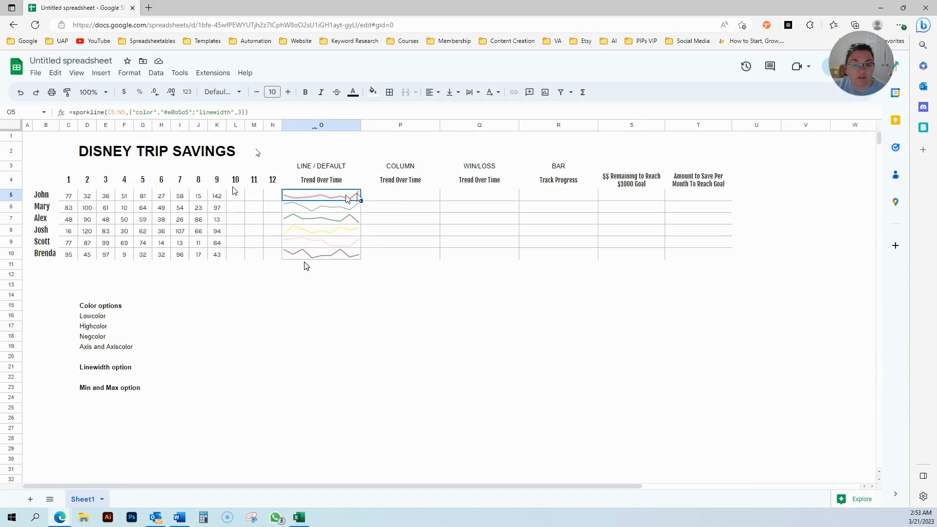
Start a SPARKLINE formula in P5 using C5:N5 as the data range.
left_click(400, 197)
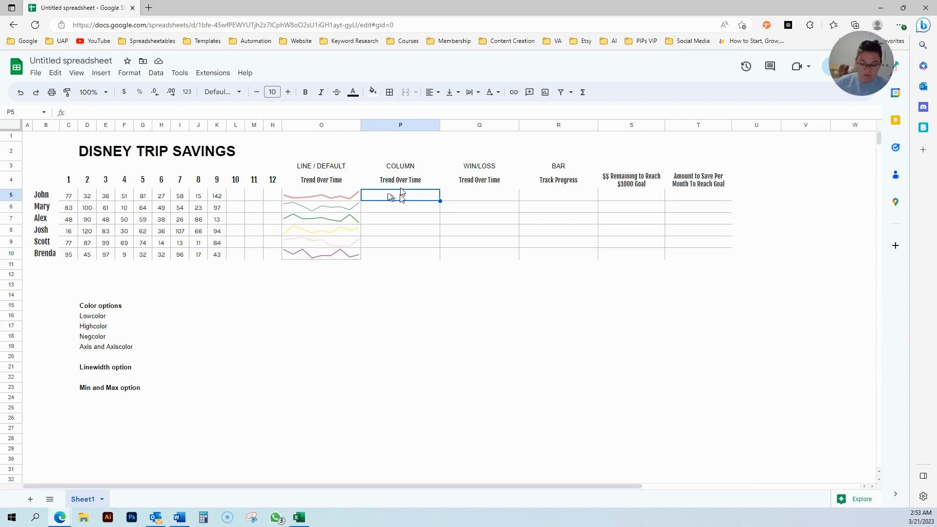
type("=spark")
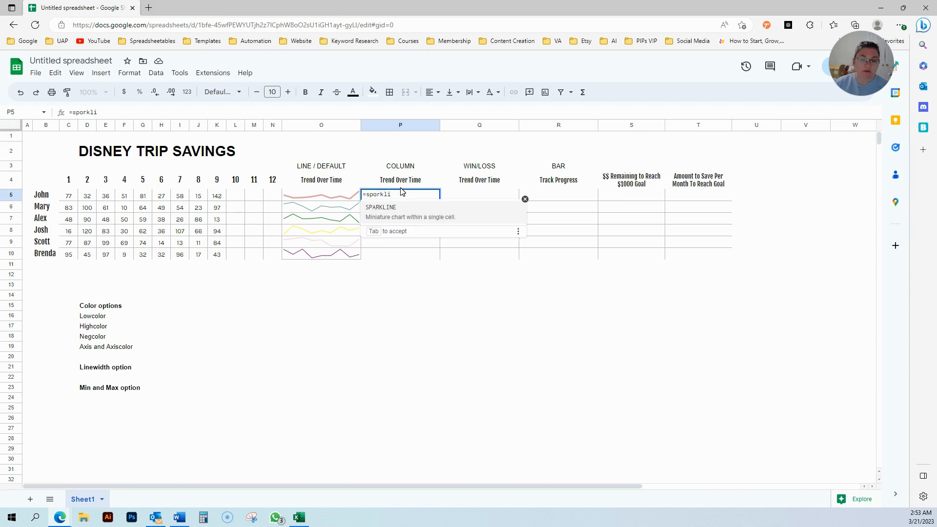
type("li")
key("Tab")
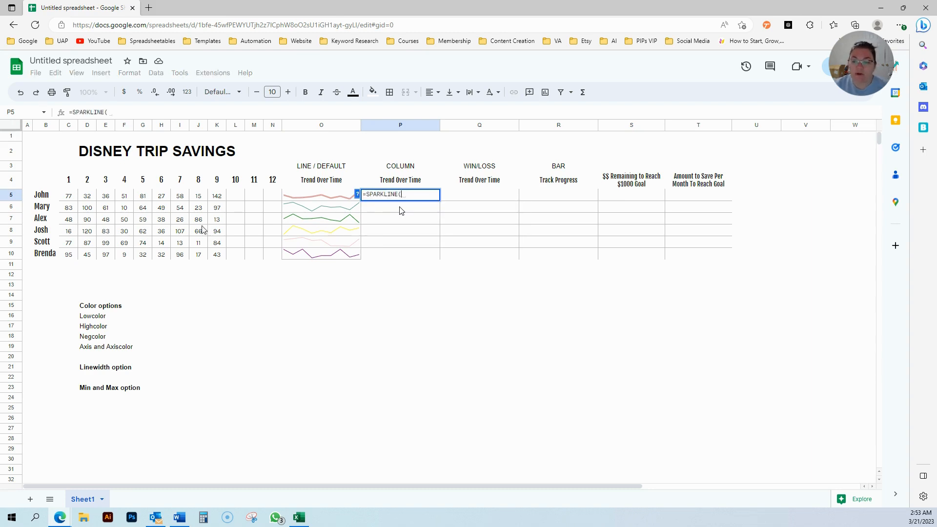
left_click_drag(67, 196, 272, 197)
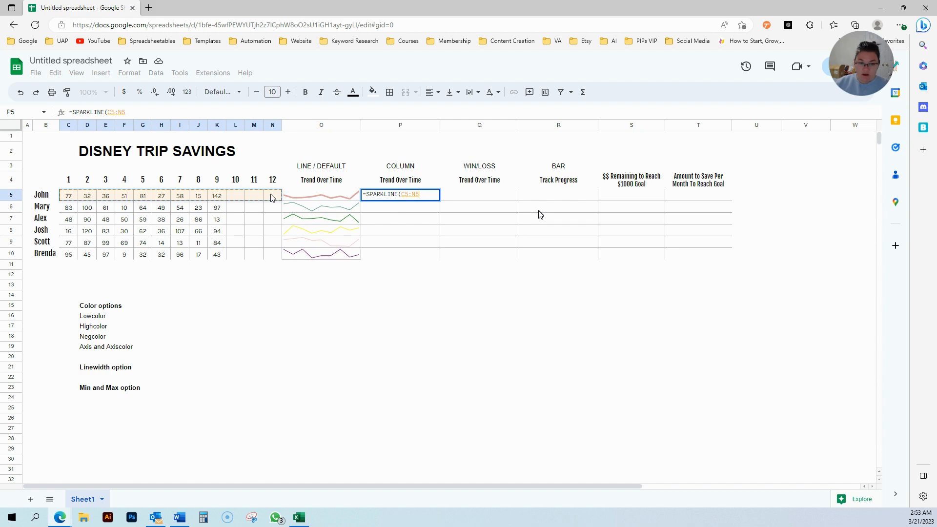
Complete the P5 sparkline formula with the option {"charttype","column"} and enter it.
type(",")
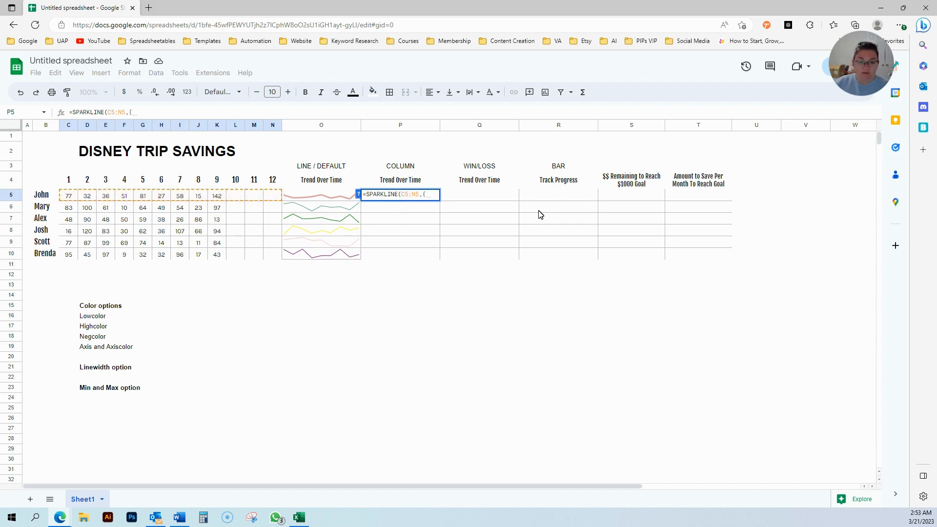
type("{")
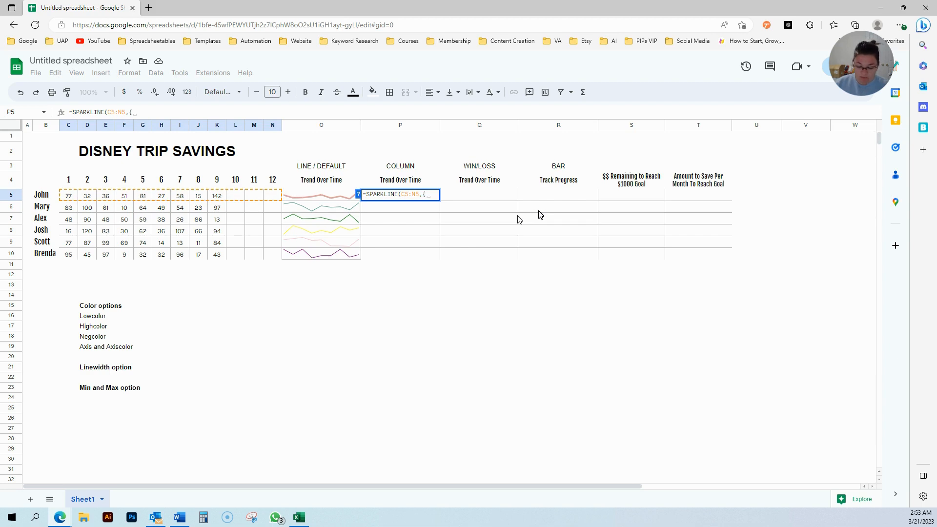
type("\"charty")
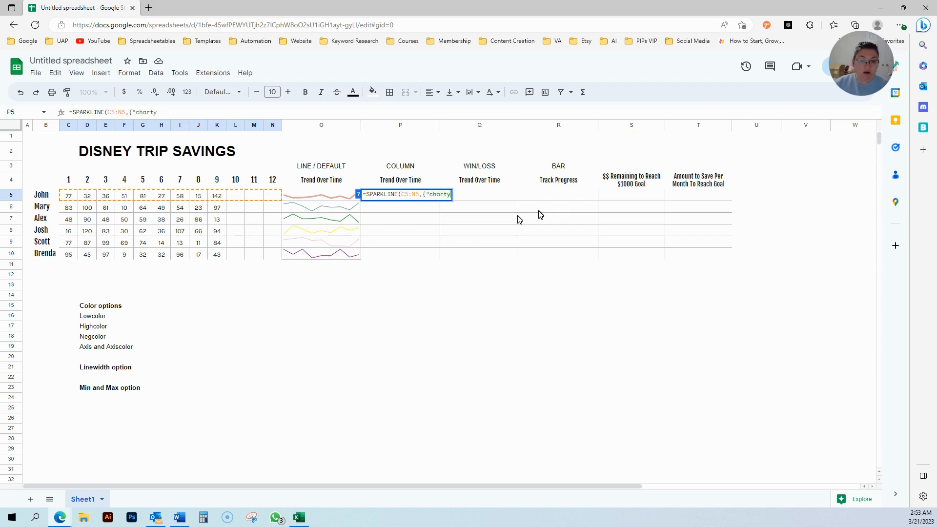
type("t")
key("BackSpace")
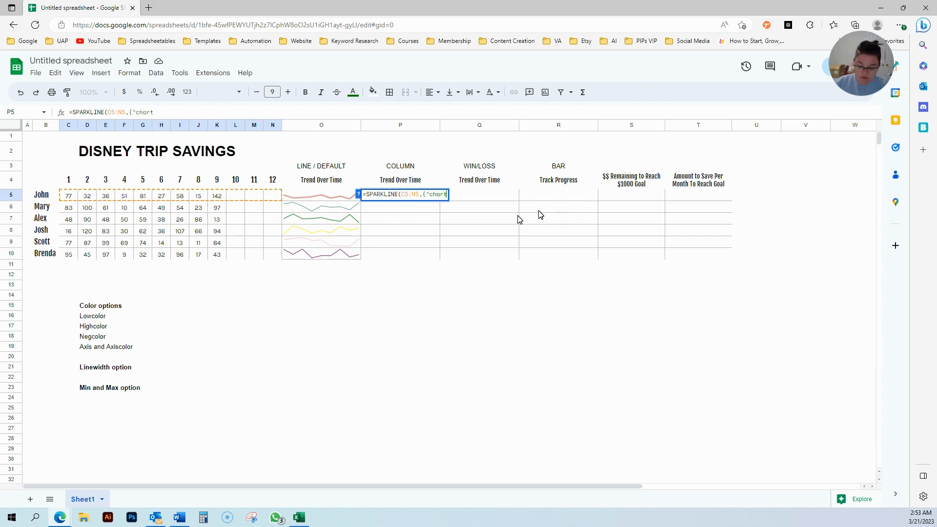
type("type\"")
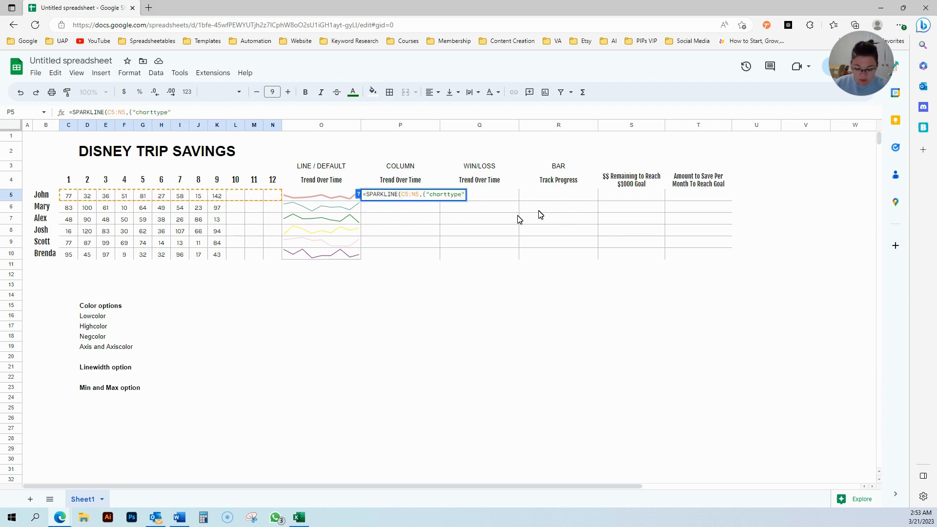
type(",")
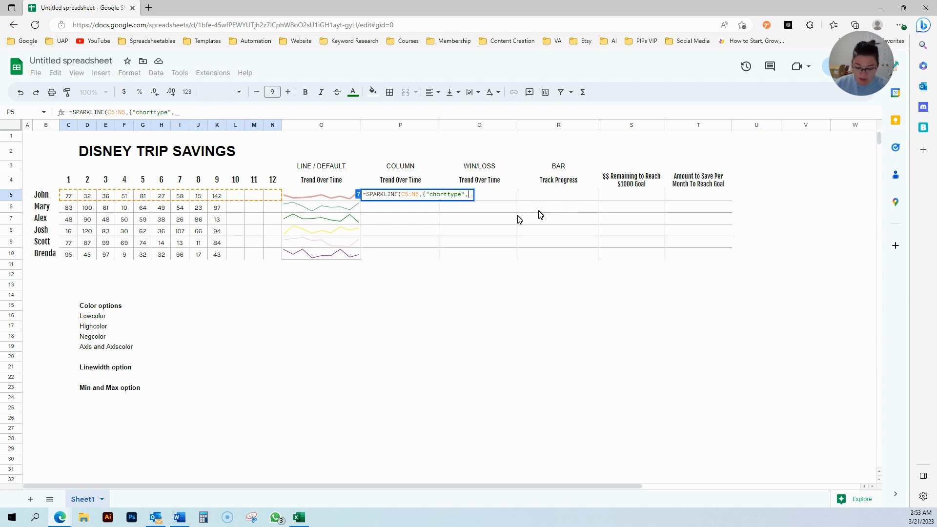
type("\"columns")
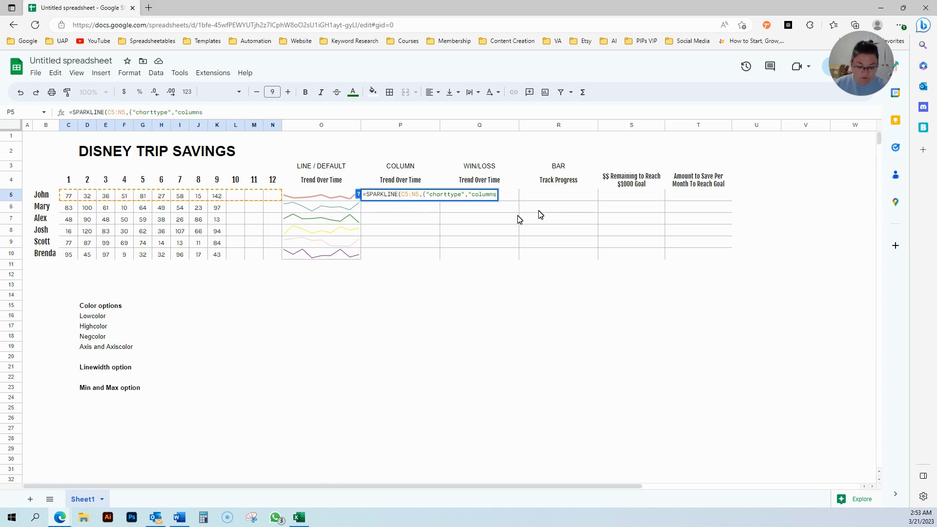
key("BackSpace")
type("\"")
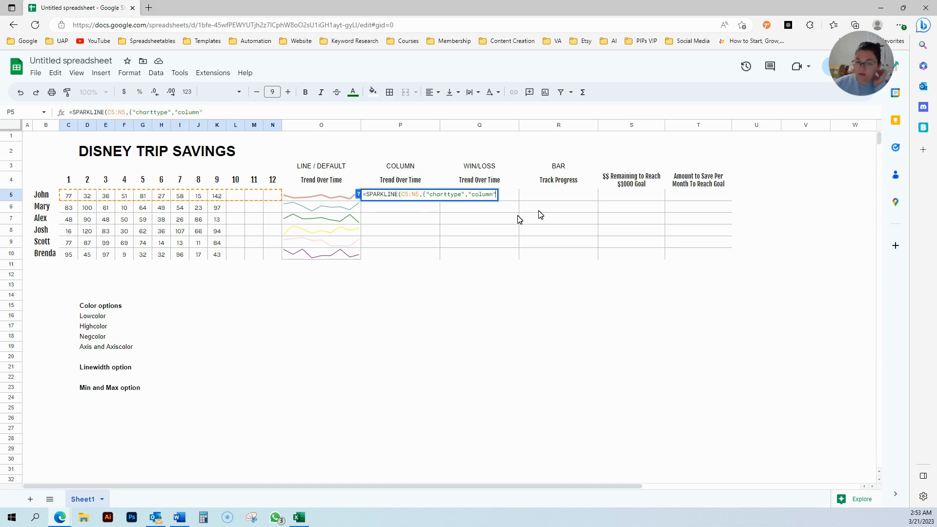
type("})")
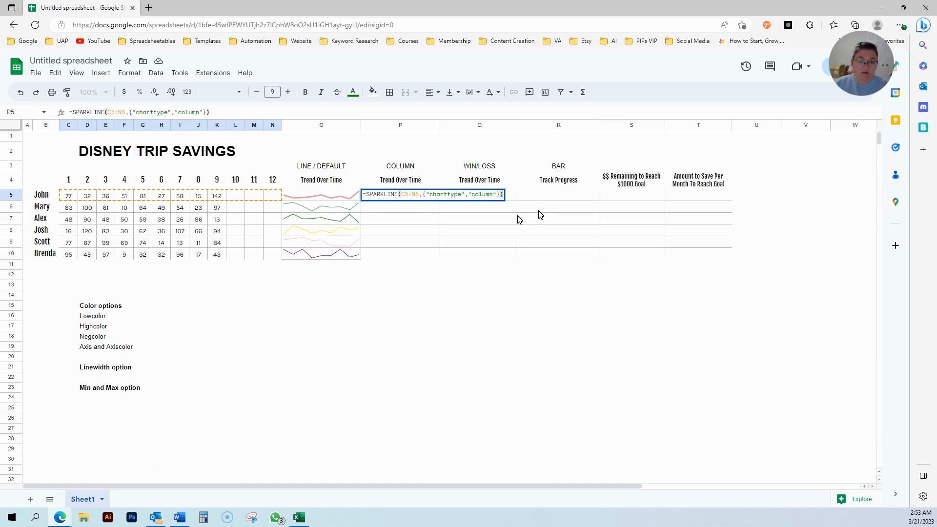
key("Return")
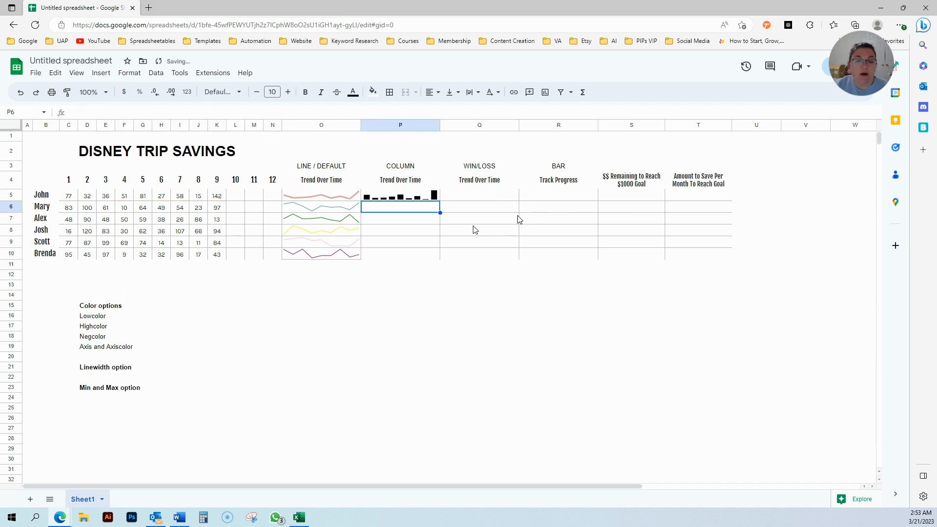
Fill the column sparkline formula from P5 down through P10.
left_click(409, 201)
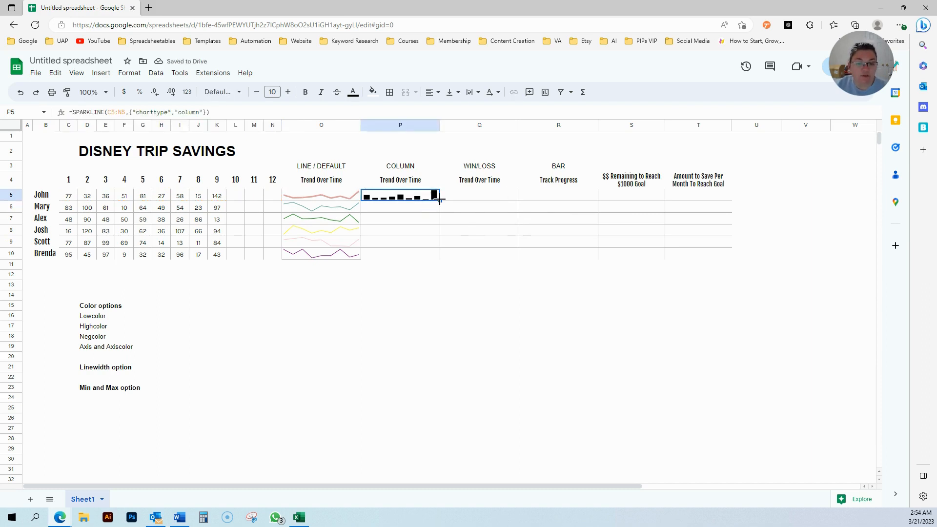
left_click_drag(439, 200, 429, 253)
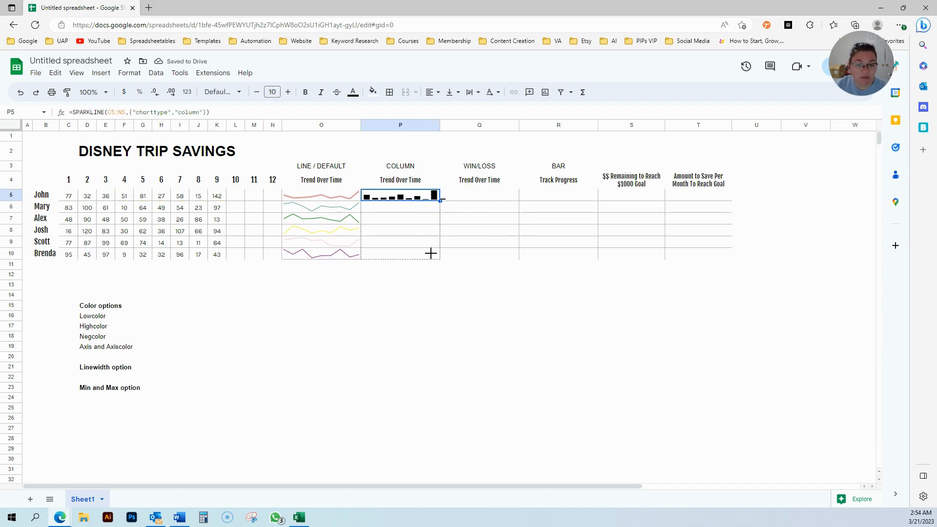
left_click(498, 310)
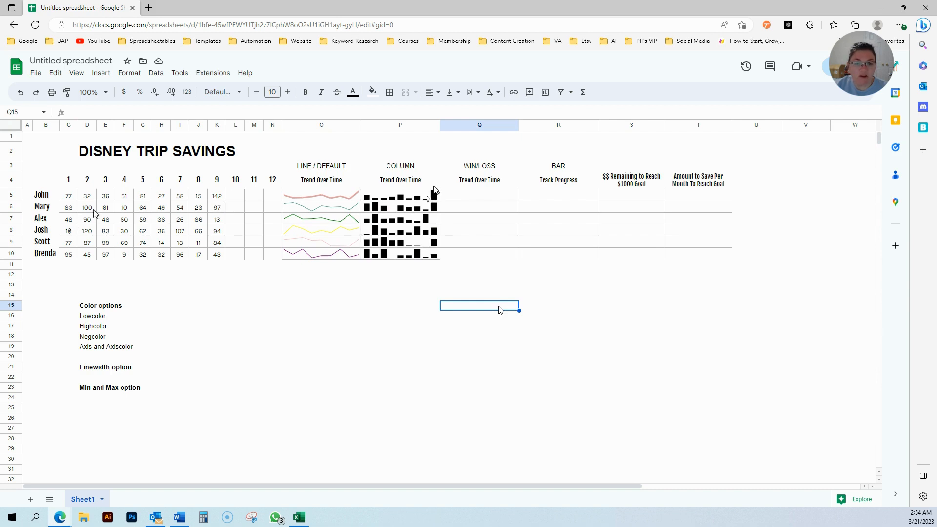
Add the option "color","red" to the column sparkline formula in P5 and fill it down through P10.
left_click(382, 196)
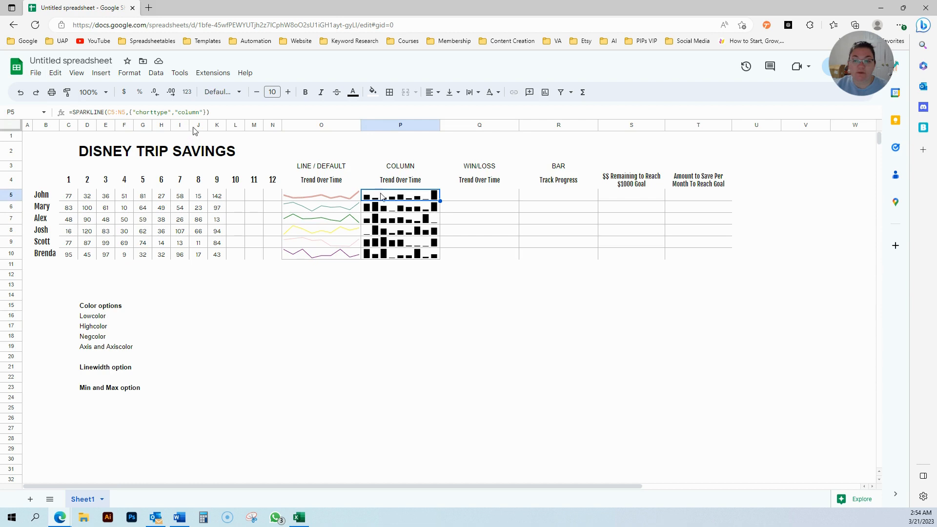
left_click(201, 113)
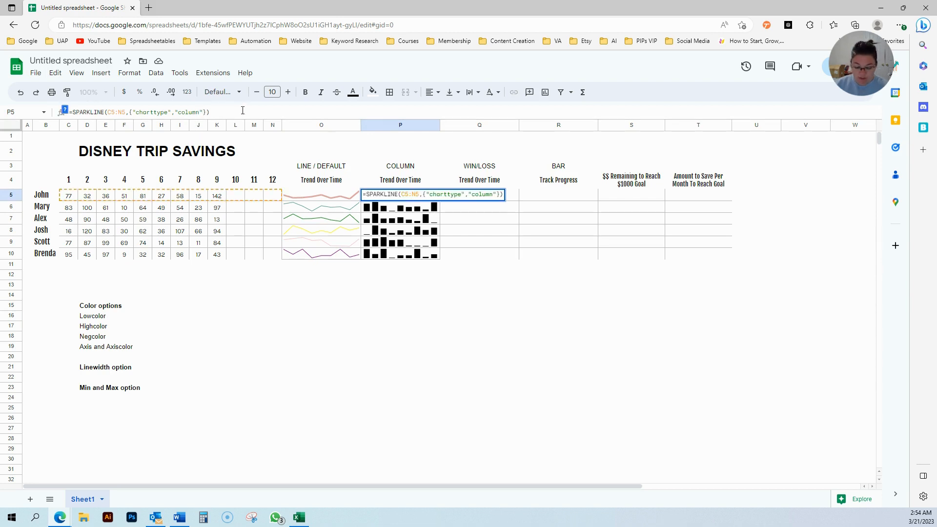
type(";")
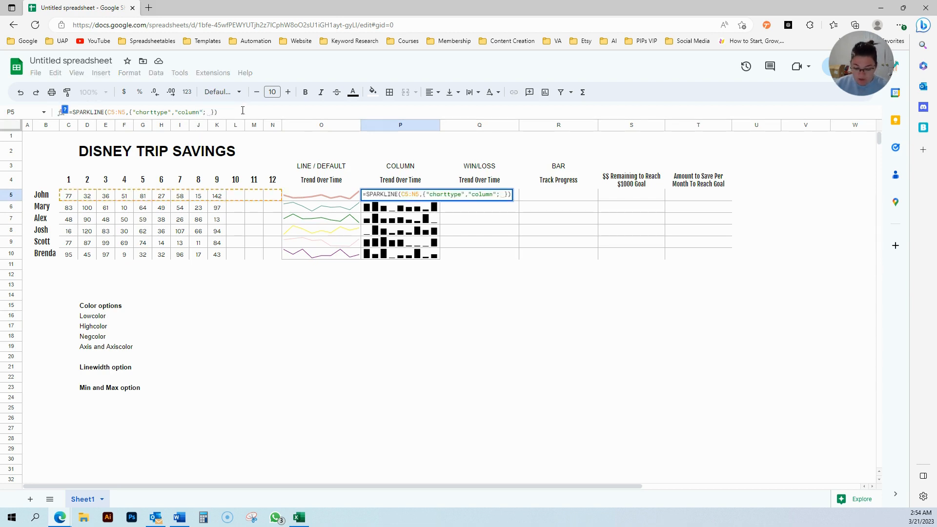
type("\"color\"")
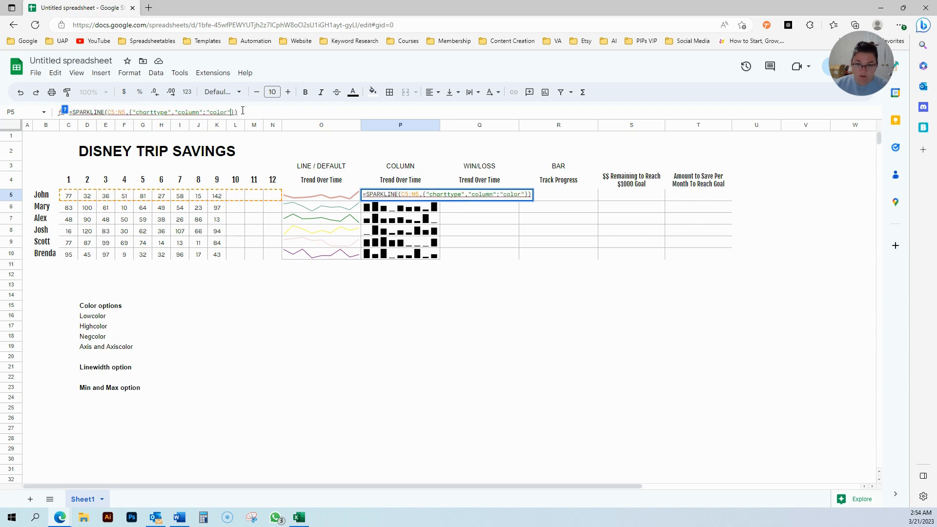
type(",")
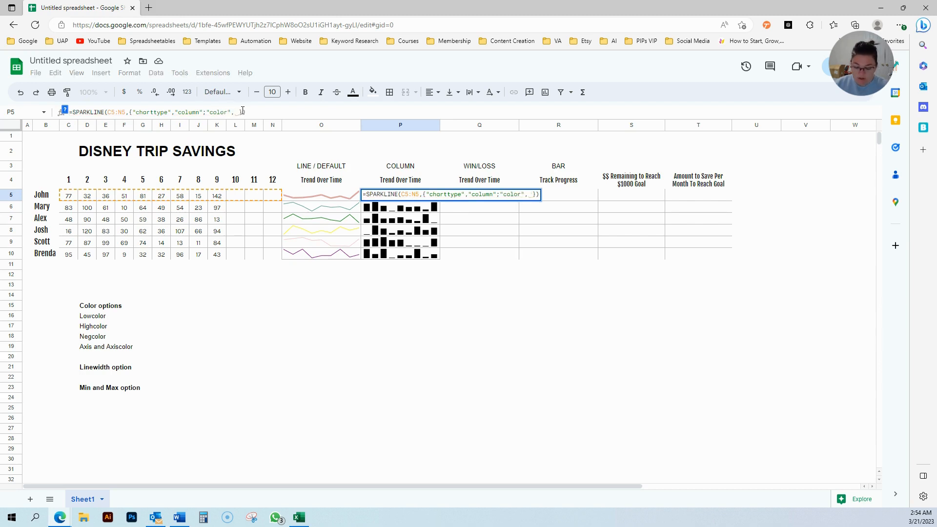
type("\"red\"")
key("Return")
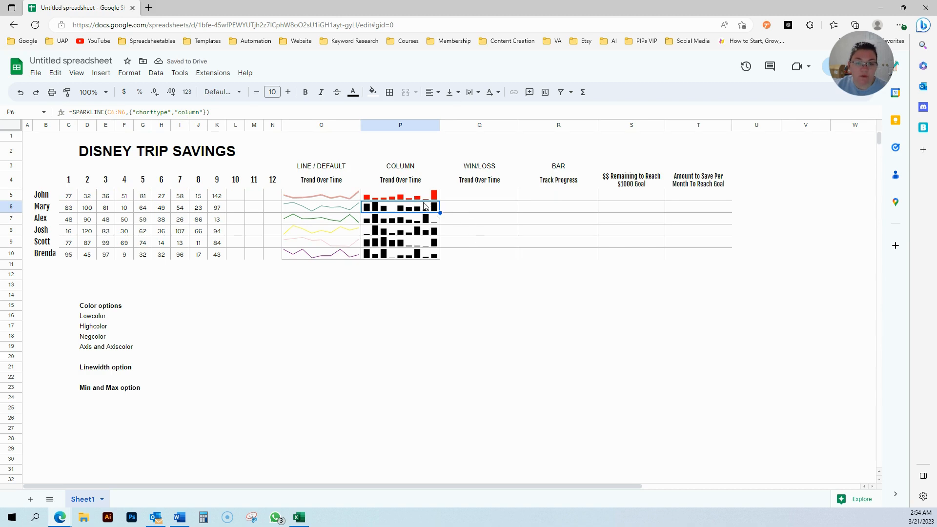
key("Up")
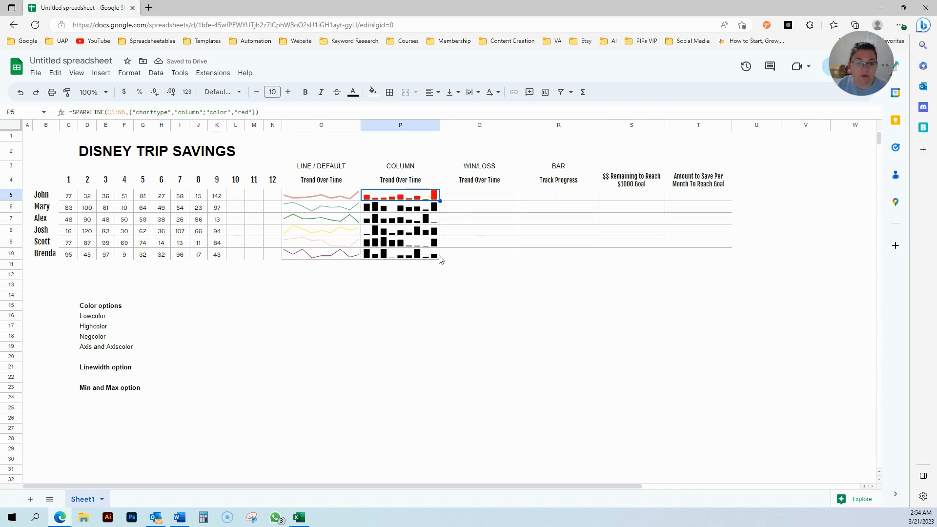
left_click_drag(440, 256, 439, 256)
Copy the color code #539a88 from the O6 sparkline formula and replace red with it in P6.
left_click(348, 207)
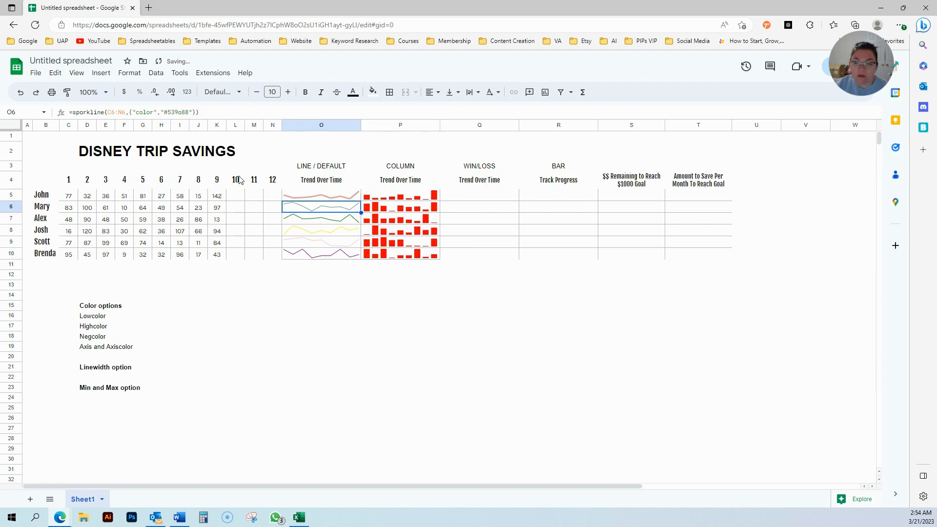
left_click_drag(165, 113, 189, 115)
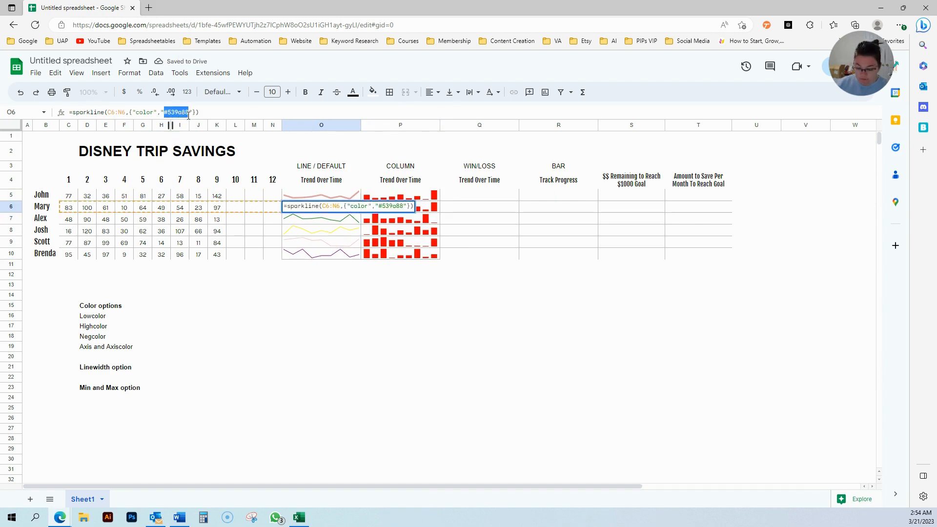
key("Tab")
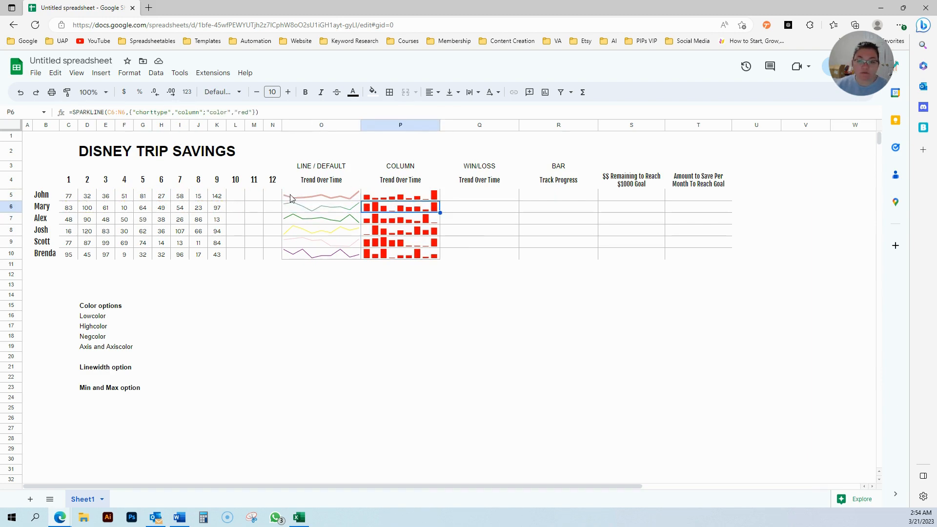
double_click(243, 112)
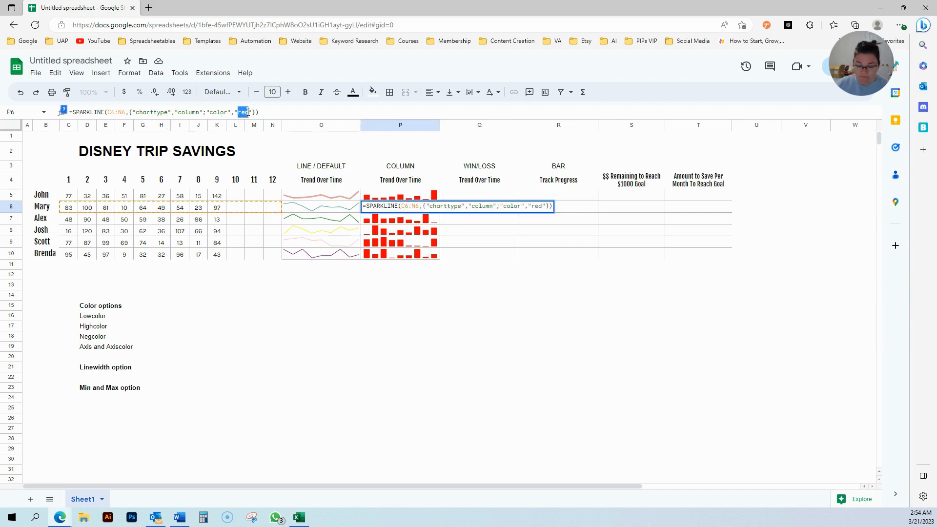
key("ctrl+v")
key("Return")
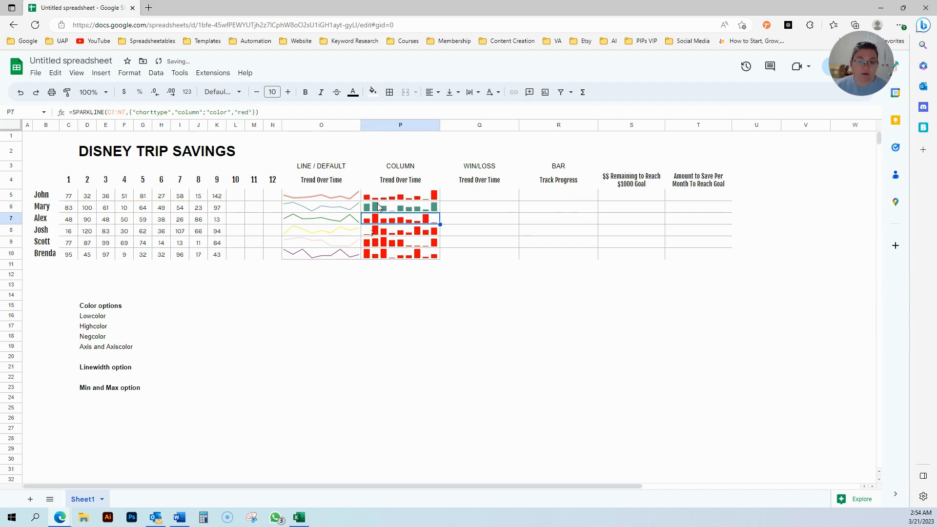
Copy the color code #e0a5a5 from the O5 sparkline formula and replace red with it in P5.
left_click(382, 197)
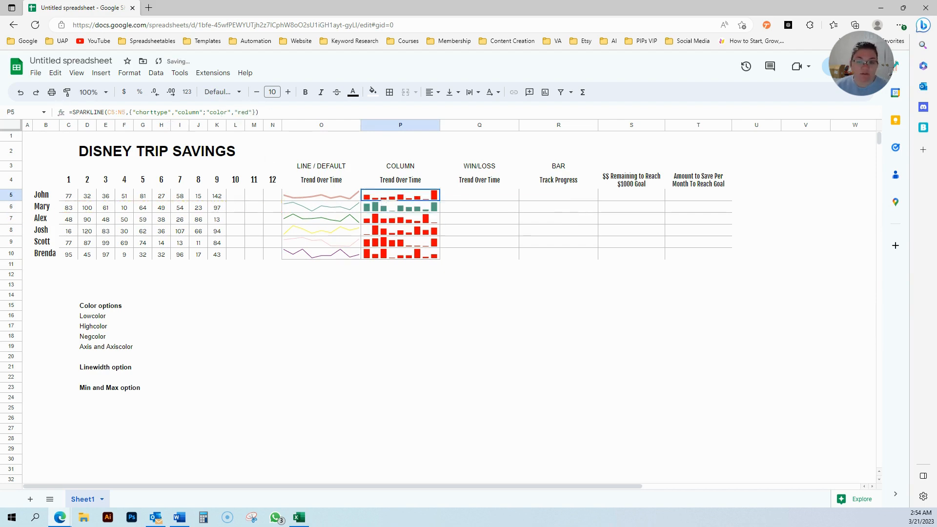
left_click(318, 196)
left_click_drag(167, 112, 191, 111)
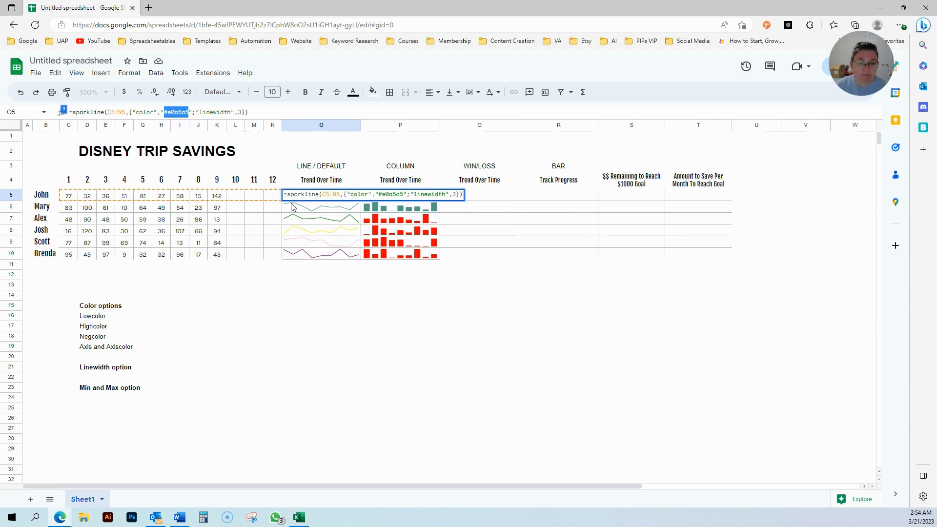
key("Escape")
left_click(397, 196)
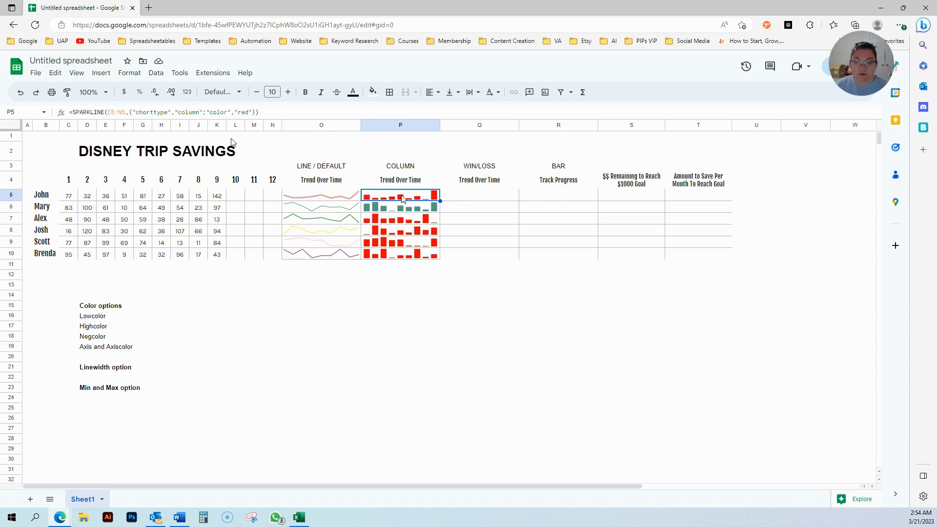
left_click_drag(241, 114, 250, 113)
key("BackSpace")
key("BackSpace")
key("ctrl+v")
key("Return")
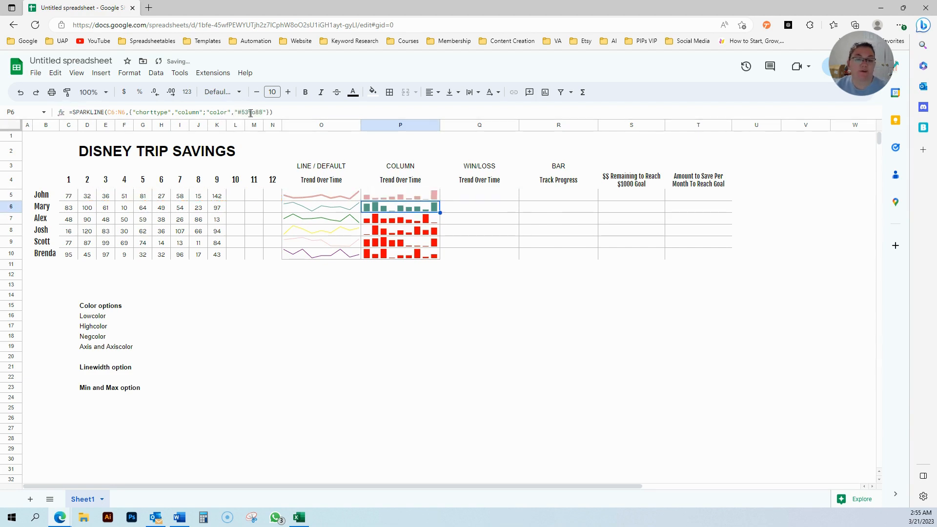
Change the column sparkline color to green in P7 and to yellow in P8.
left_click(350, 219)
left_click(382, 220)
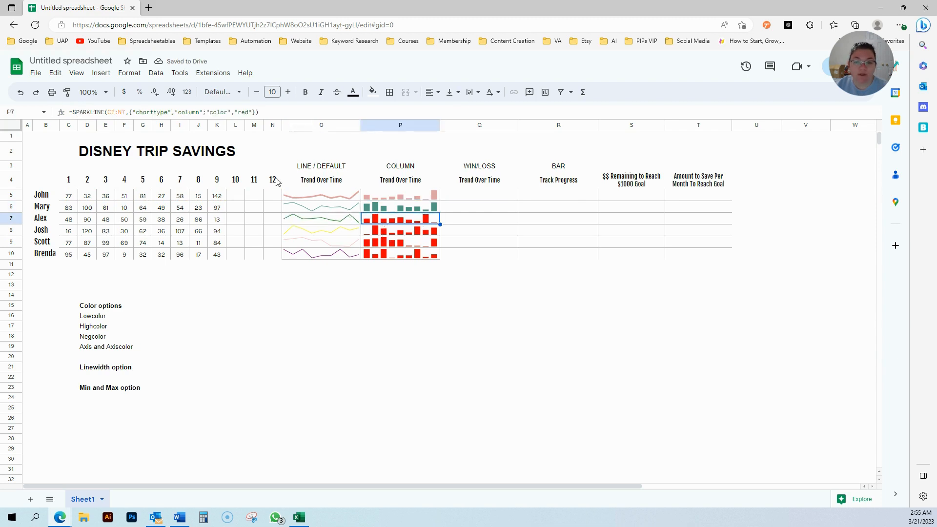
double_click(248, 112)
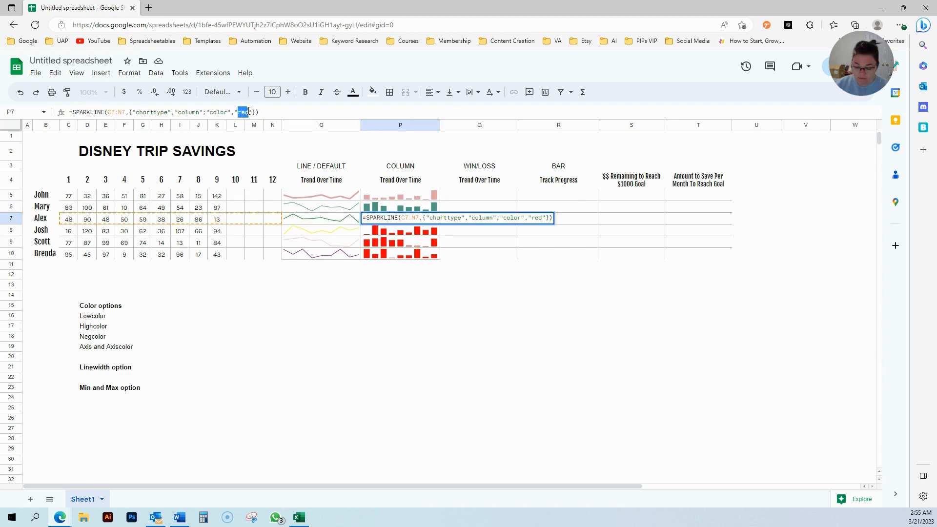
type("green")
key("Return")
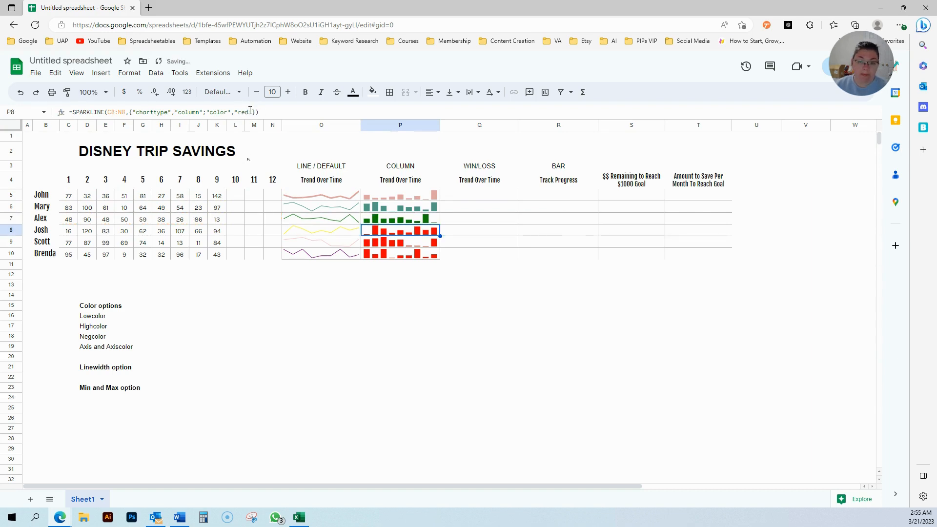
double_click(248, 111)
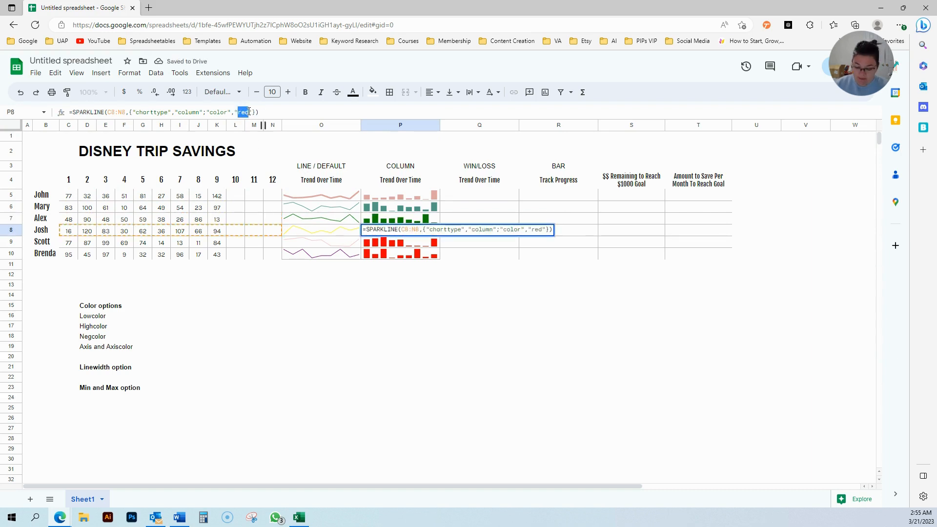
type("yellow")
key("Return")
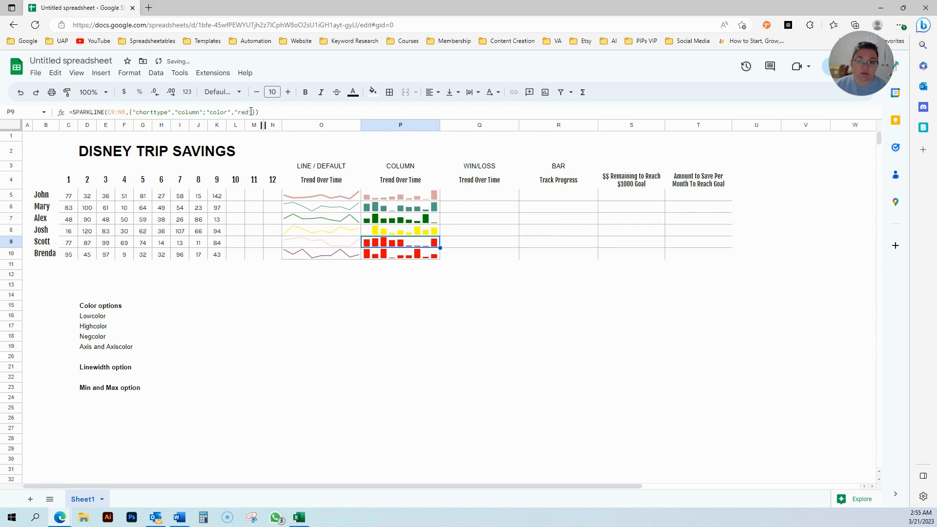
Change the column sparkline color to pink in P9 and to purple in P10.
double_click(244, 111)
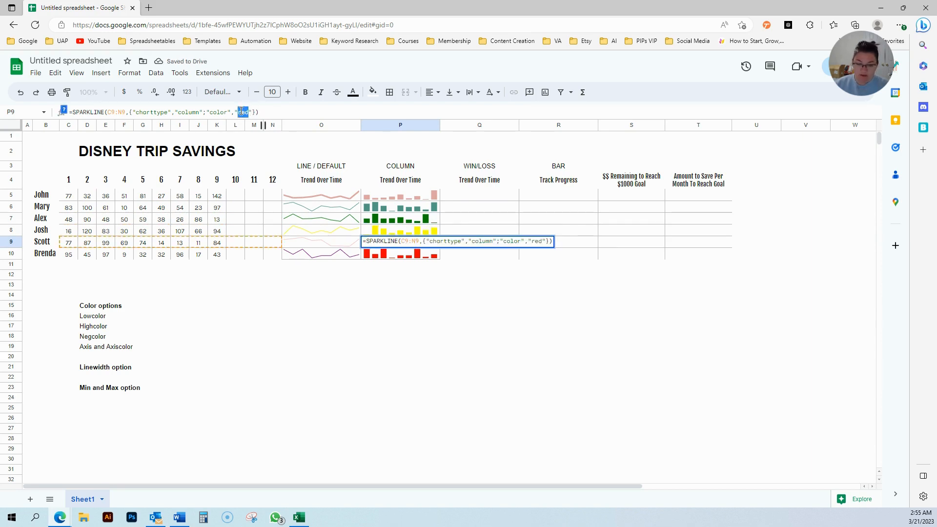
type("pink")
key("Return")
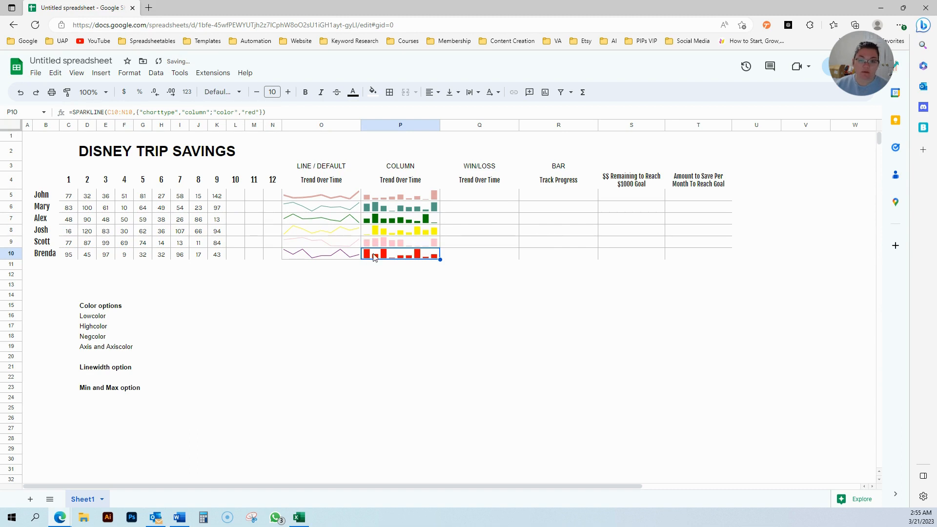
double_click(250, 112)
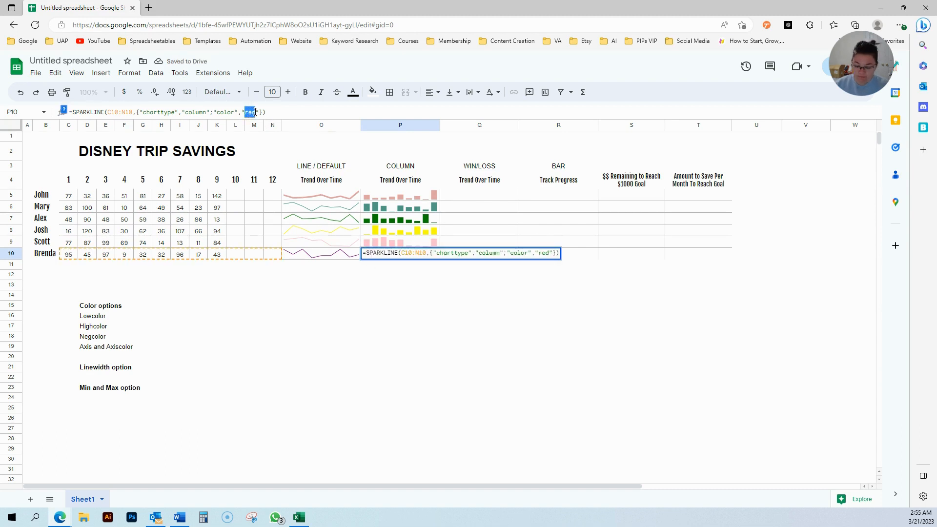
type("purple")
key("Return")
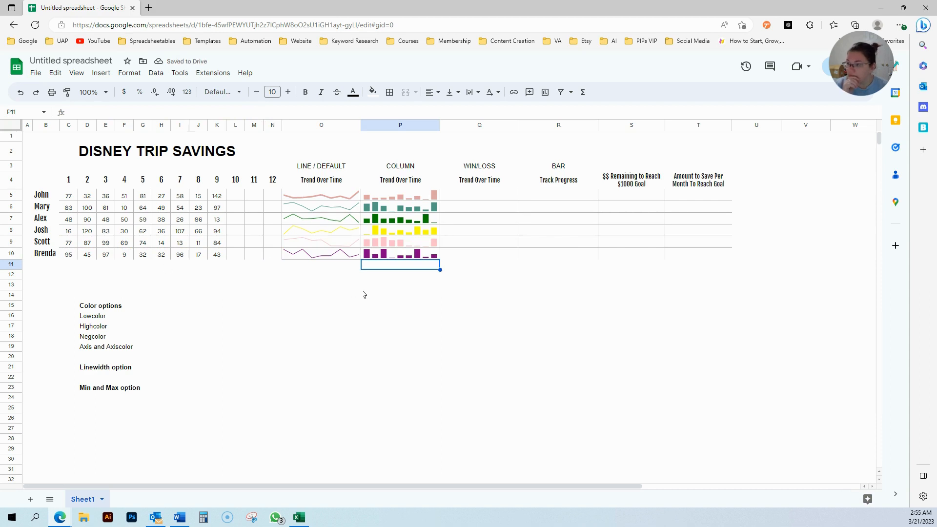
left_click(358, 305)
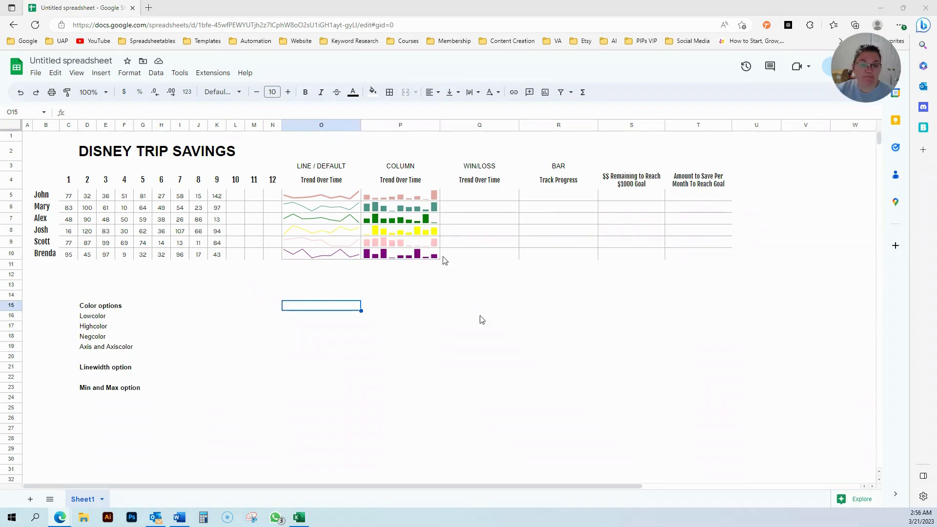
Review the color options listed below the table: Lowcolor, Highcolor, Negcolor, and Axis and Axiscolor.
left_click(407, 198)
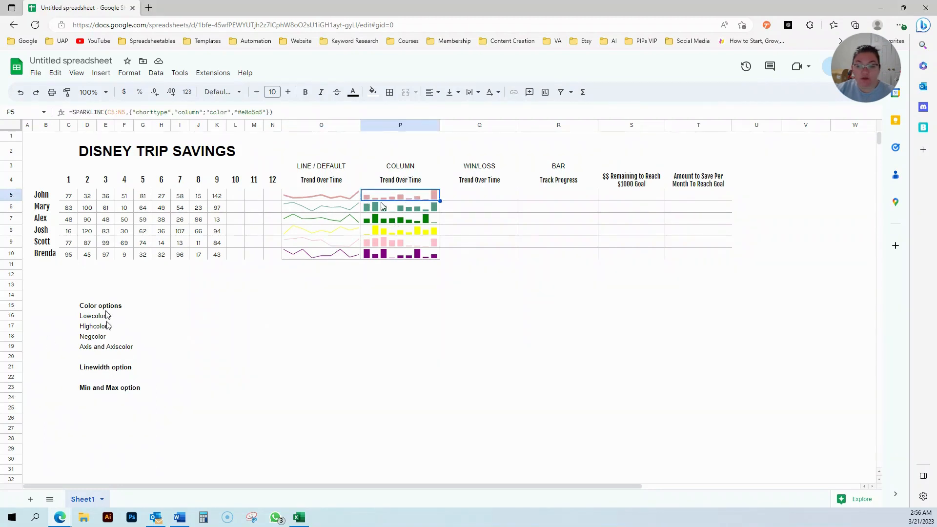
left_click_drag(106, 316, 103, 348)
left_click(91, 348)
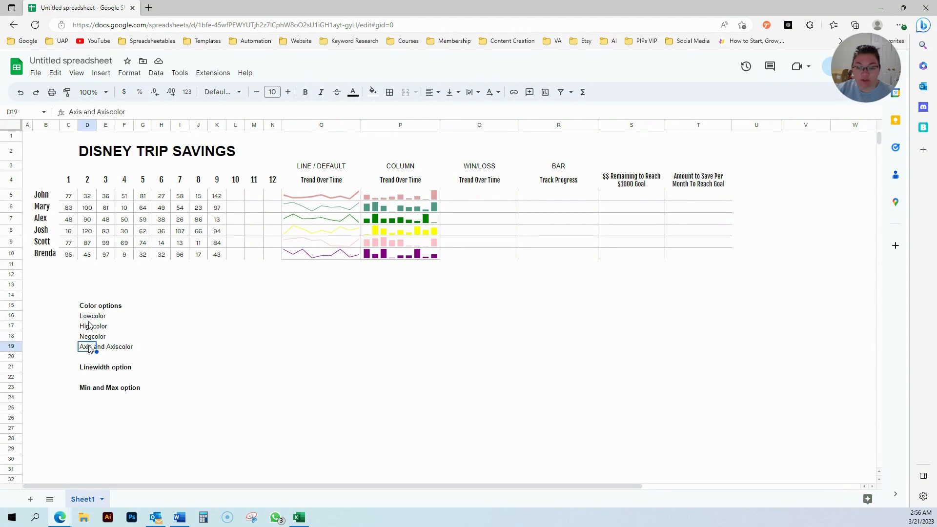
left_click(91, 317)
left_click(90, 328)
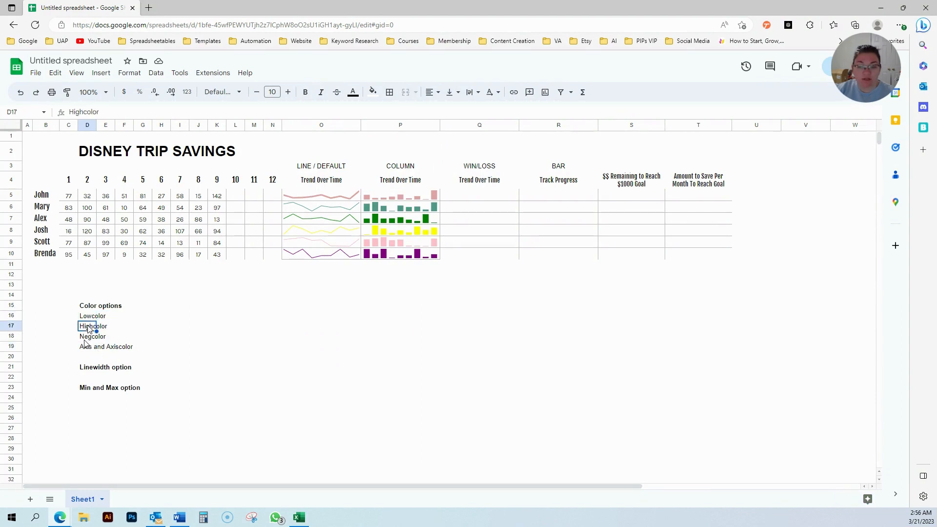
left_click(88, 339)
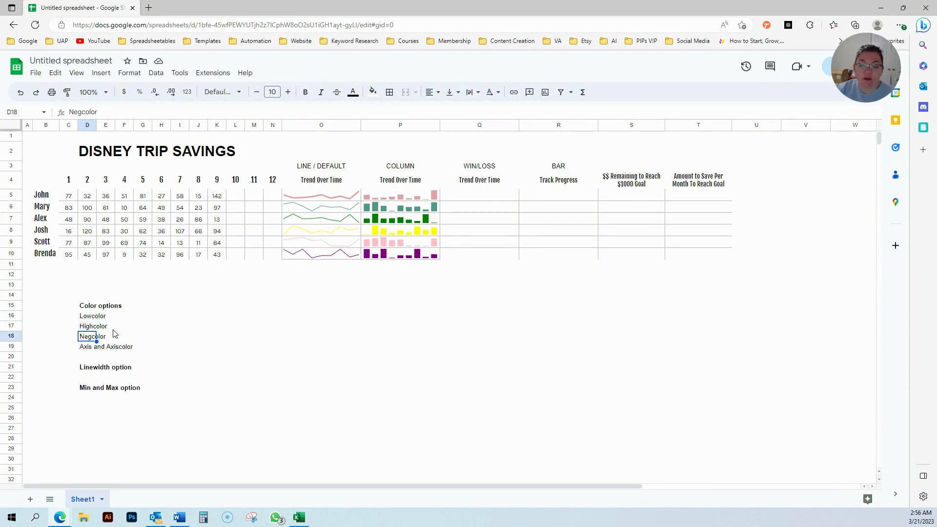
left_click(87, 347)
Add the lowcolor option with the color black to the column sparkline formula in P5.
left_click(408, 196)
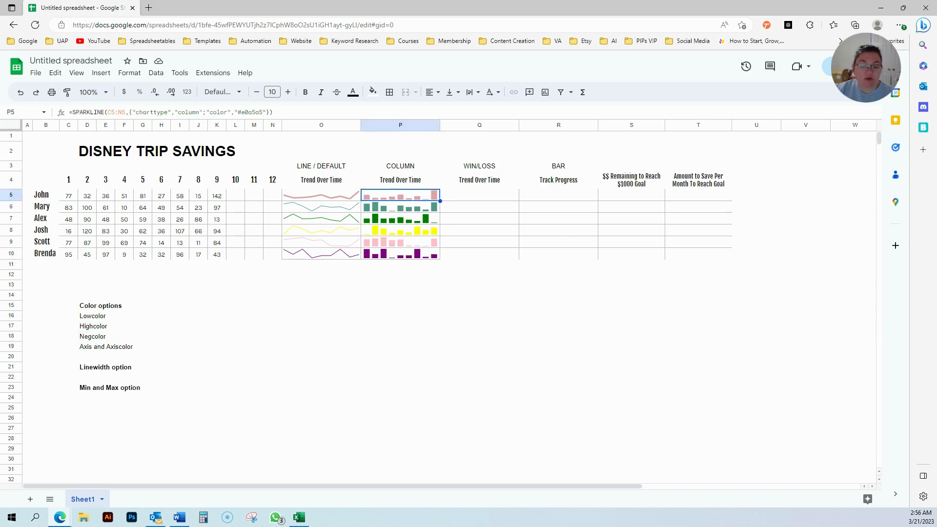
left_click(266, 113)
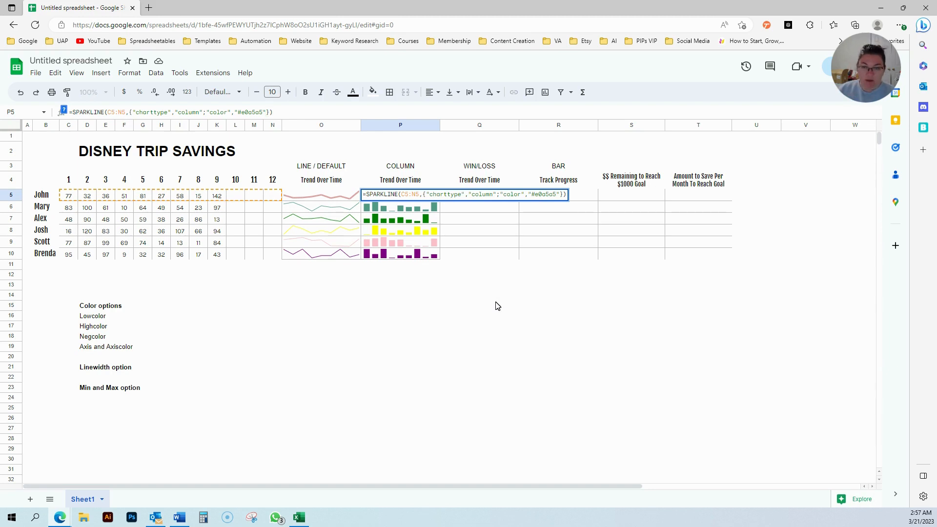
type("; \"lowcolor\"")
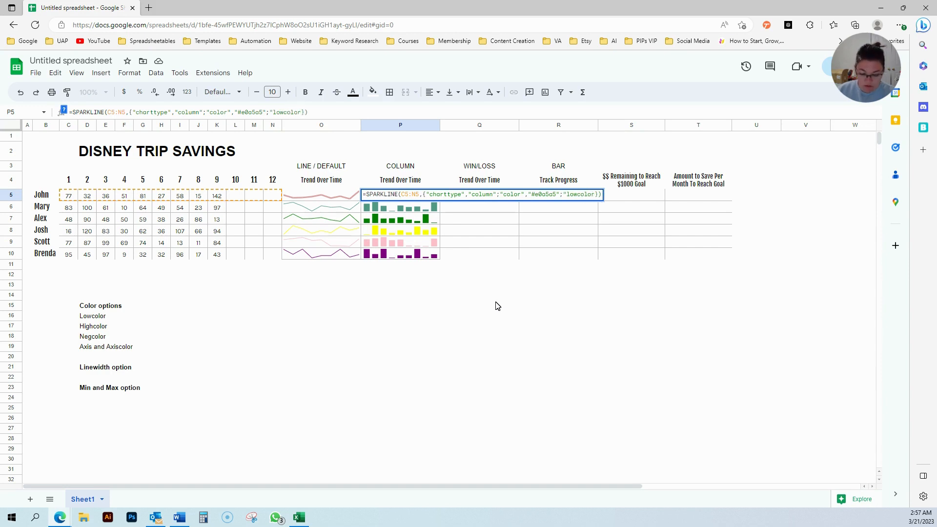
type(",")
type(",")
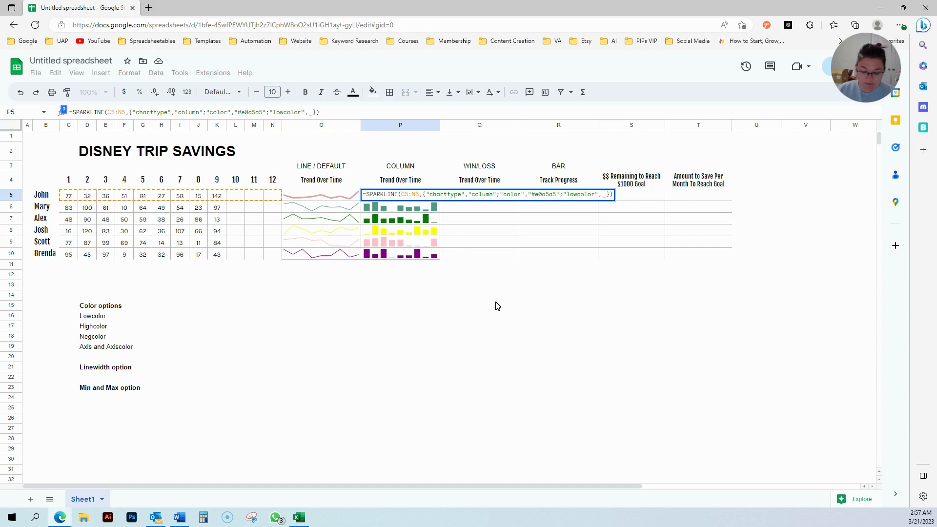
type("\"")
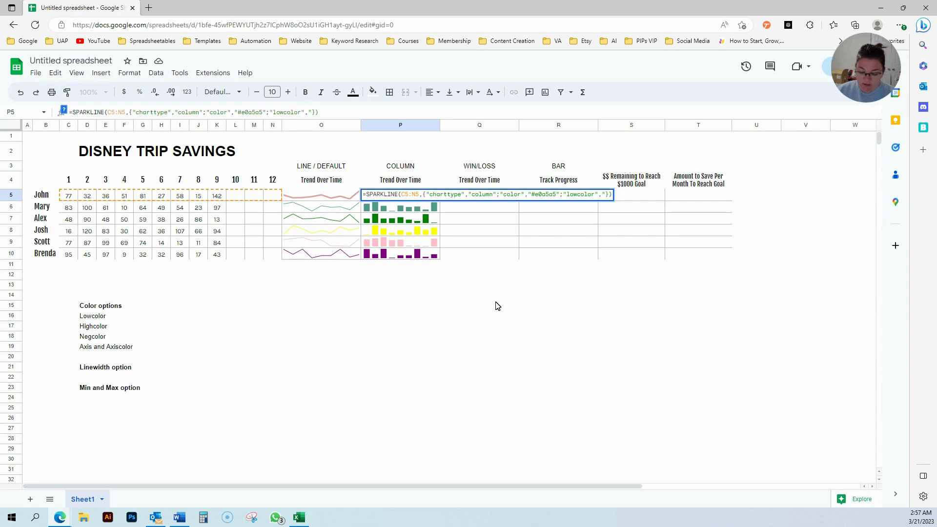
type("black")
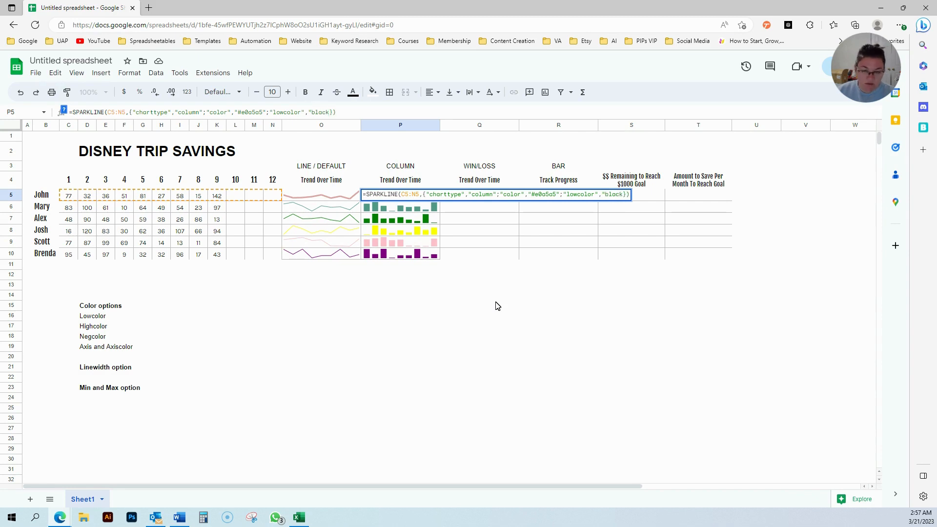
type("\"")
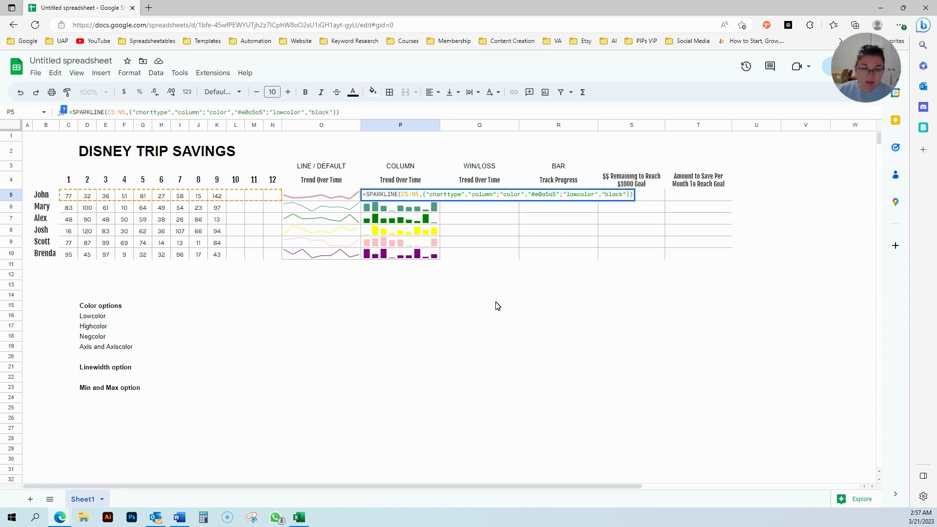
key("Return")
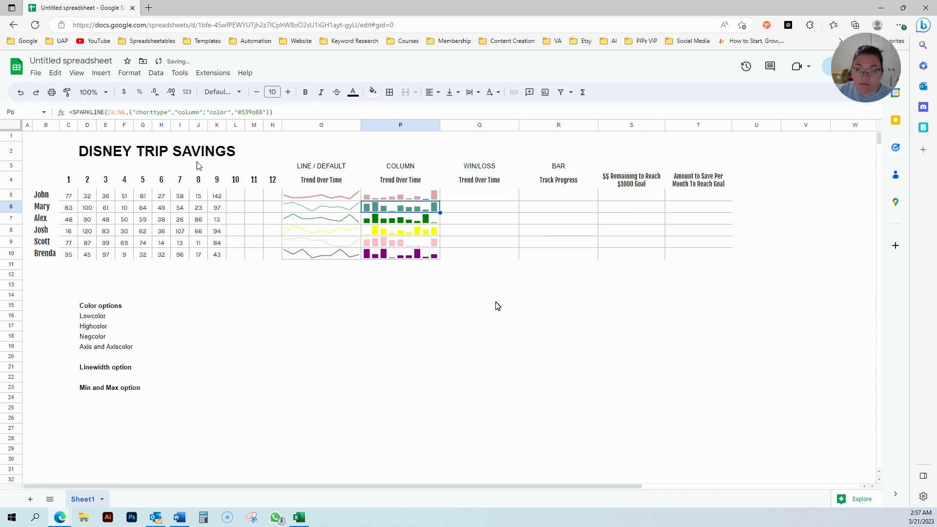
Add the highcolor option with the color blue to the column sparkline formula in P5.
left_click(90, 92)
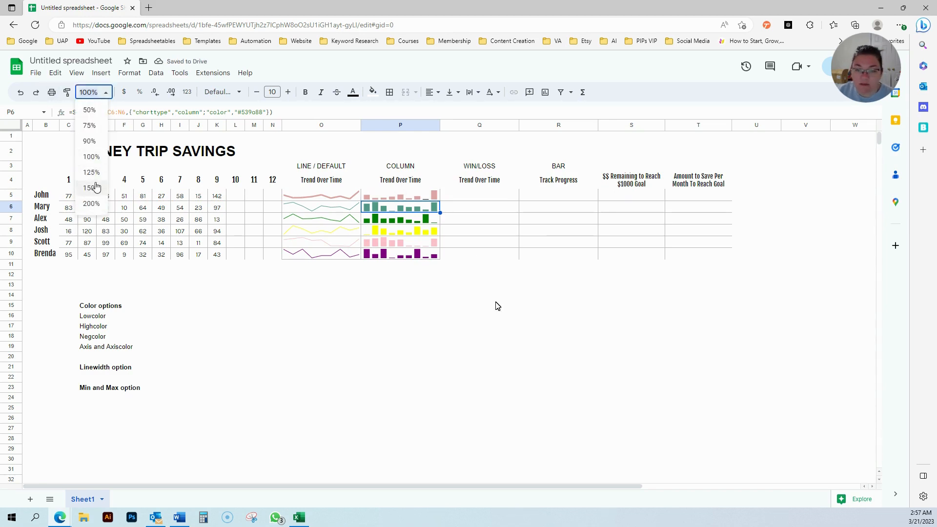
left_click(93, 188)
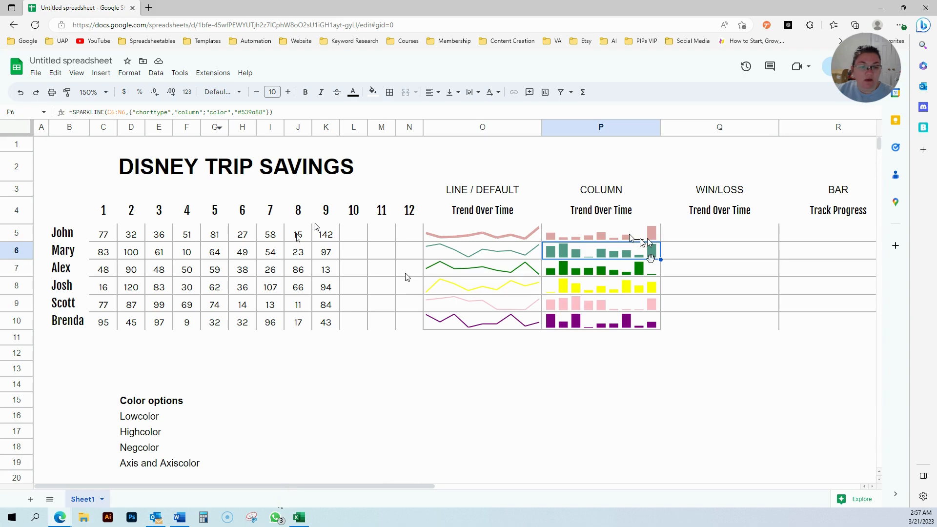
scroll(349, 352, "down", 2)
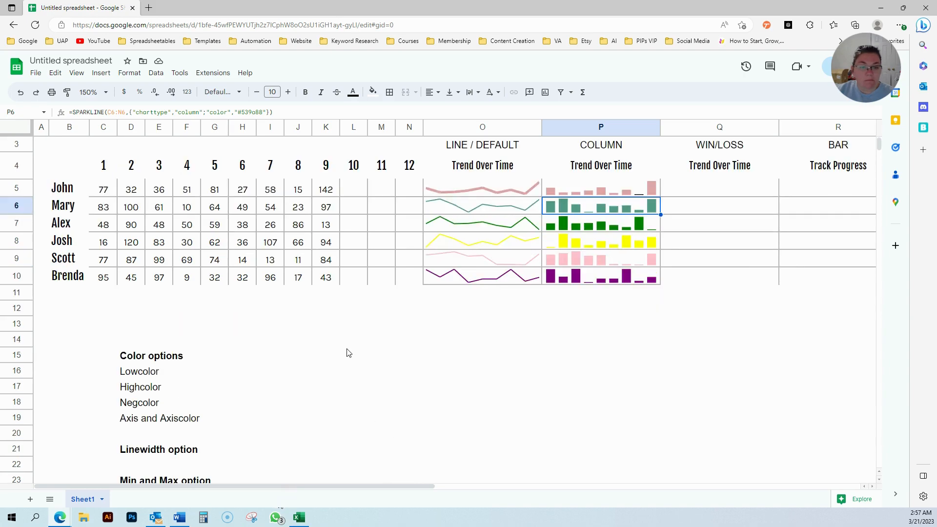
scroll(348, 351, "up", 1)
left_click(622, 223)
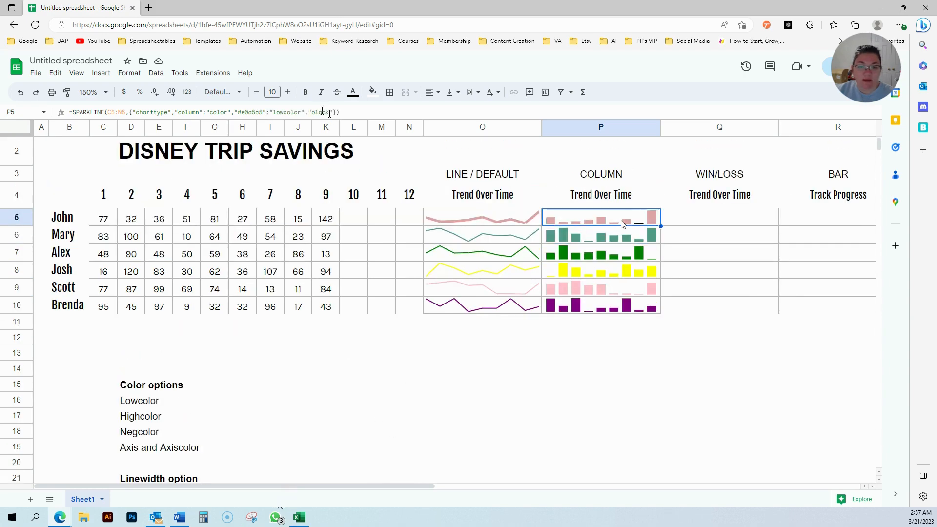
left_click(332, 111)
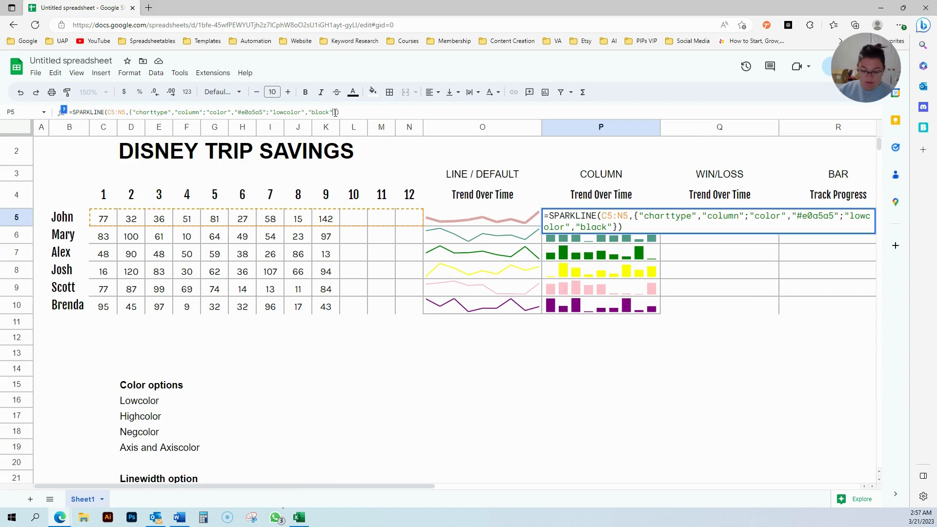
type("; ")
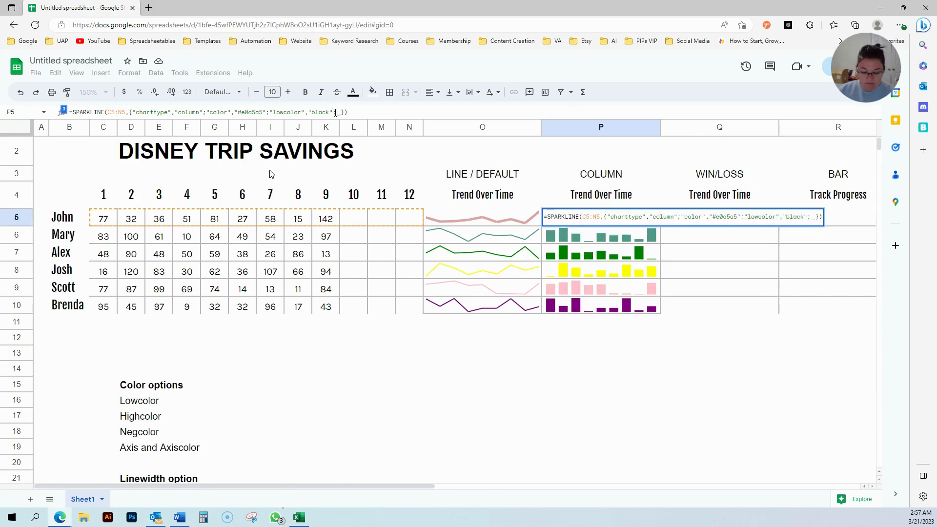
type("\"highco")
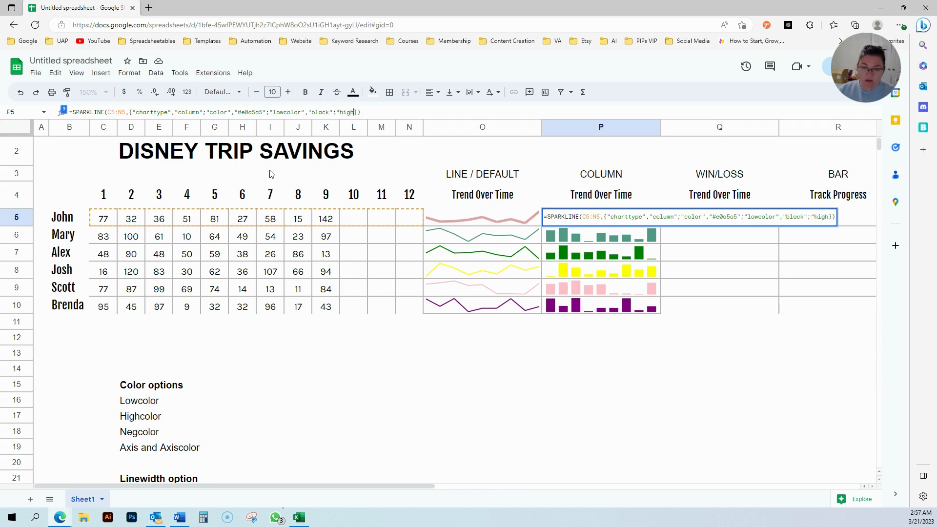
type("lor\"")
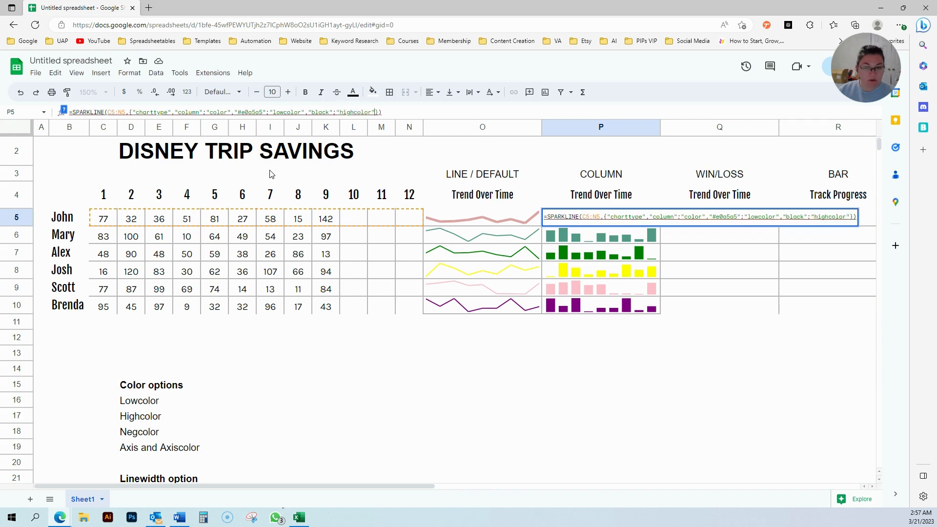
type(",")
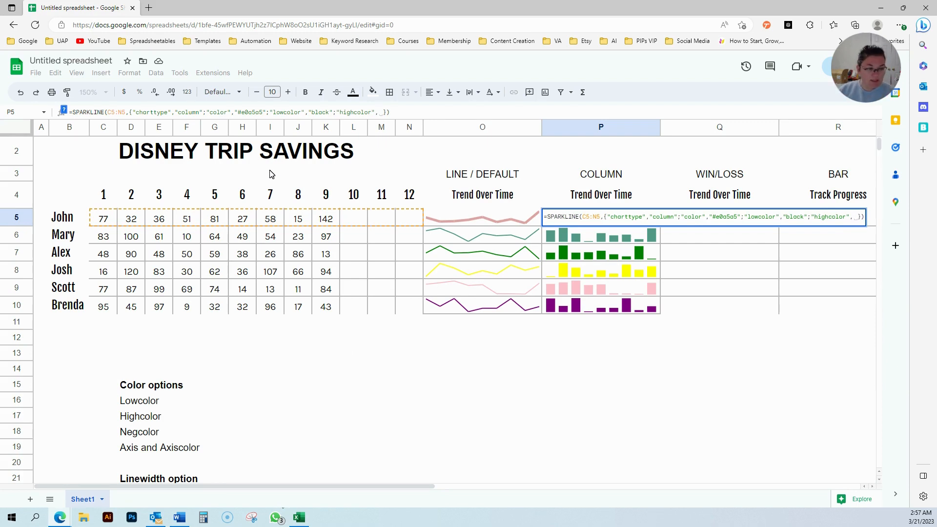
type("blue\"")
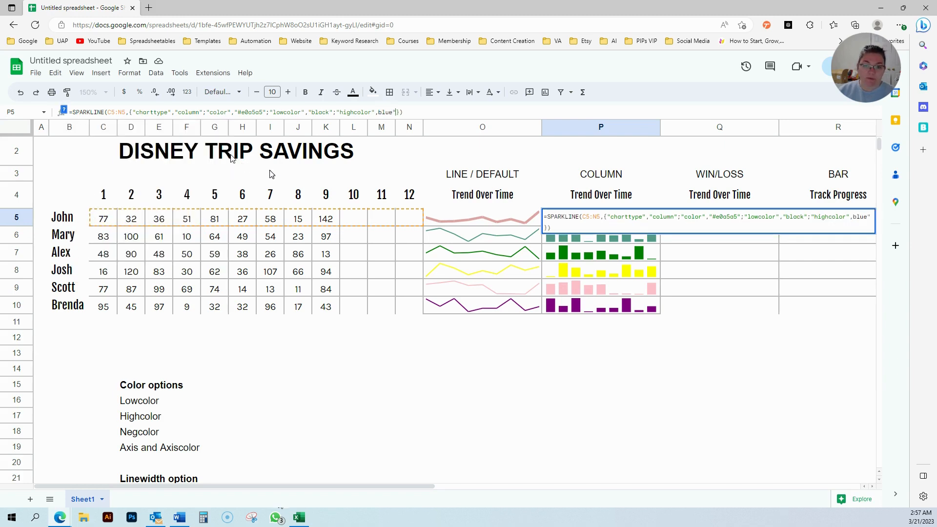
left_click(379, 113)
type("\"")
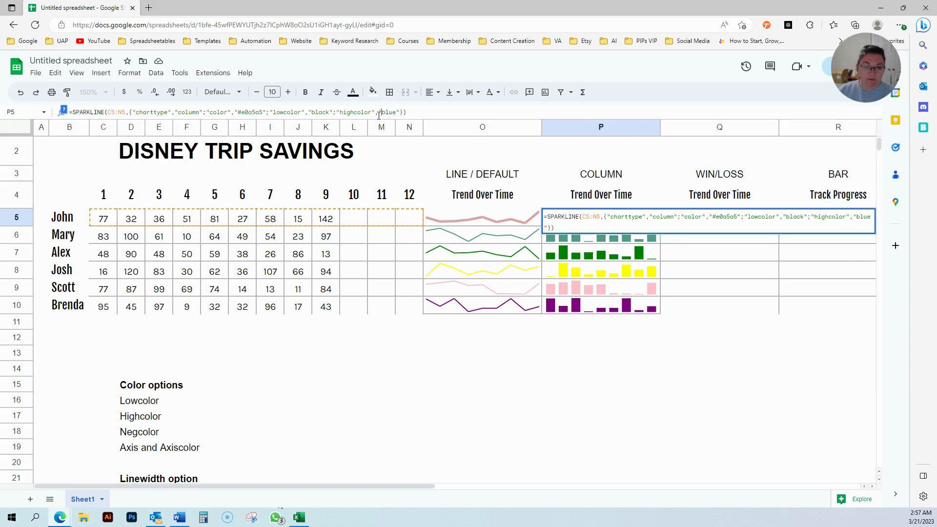
key("Return")
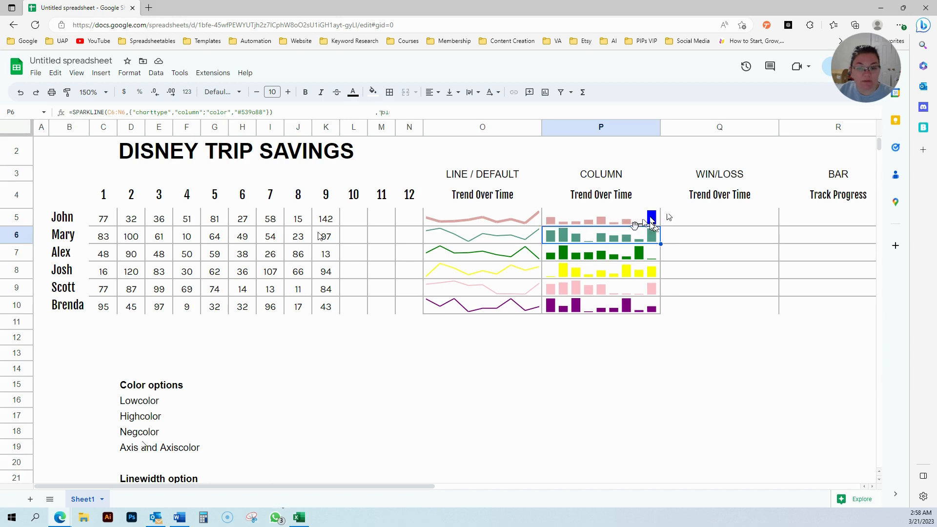
Set the month 8 savings amount in J5 to -15 and extend it to -150.
left_click(298, 223)
double_click(296, 219)
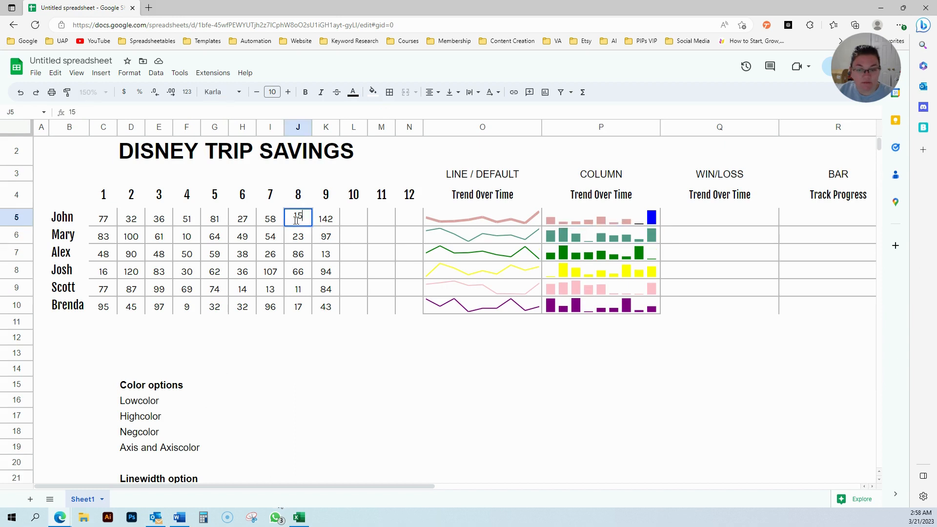
type("-")
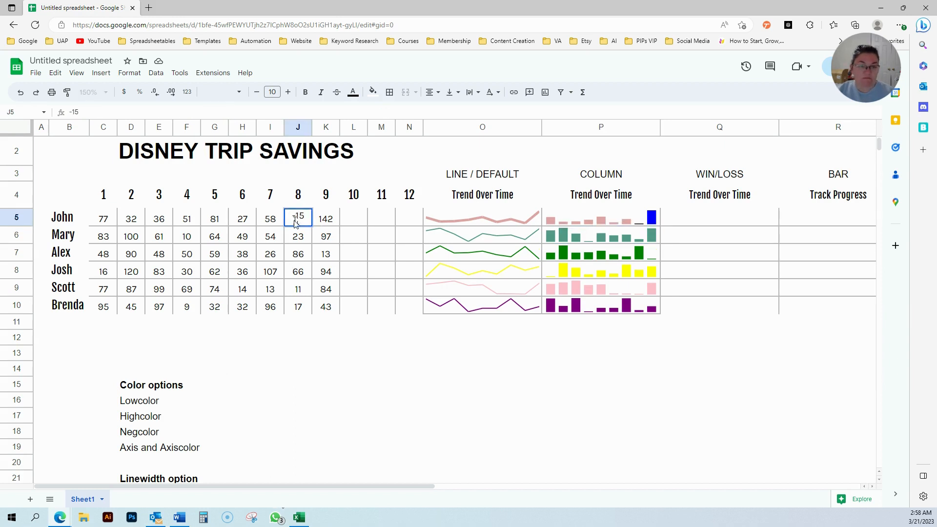
key("Return")
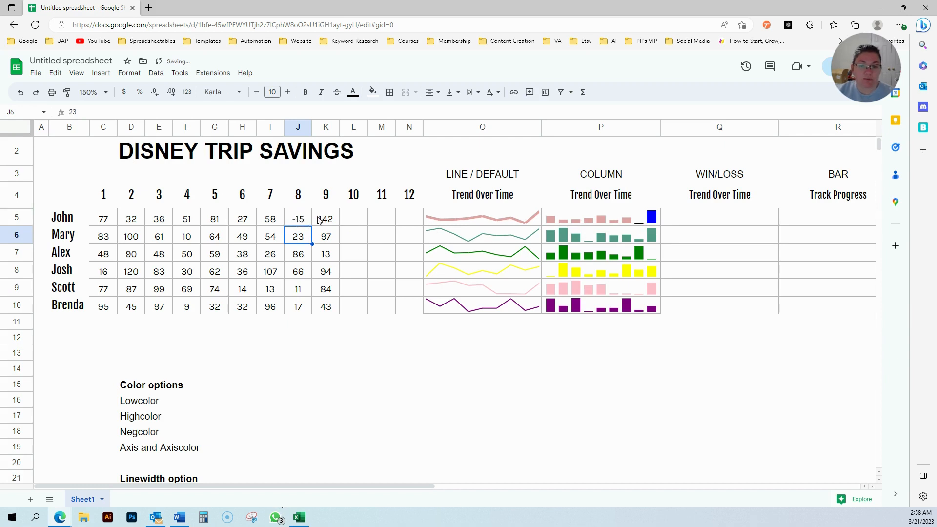
left_click(304, 223)
double_click(305, 220)
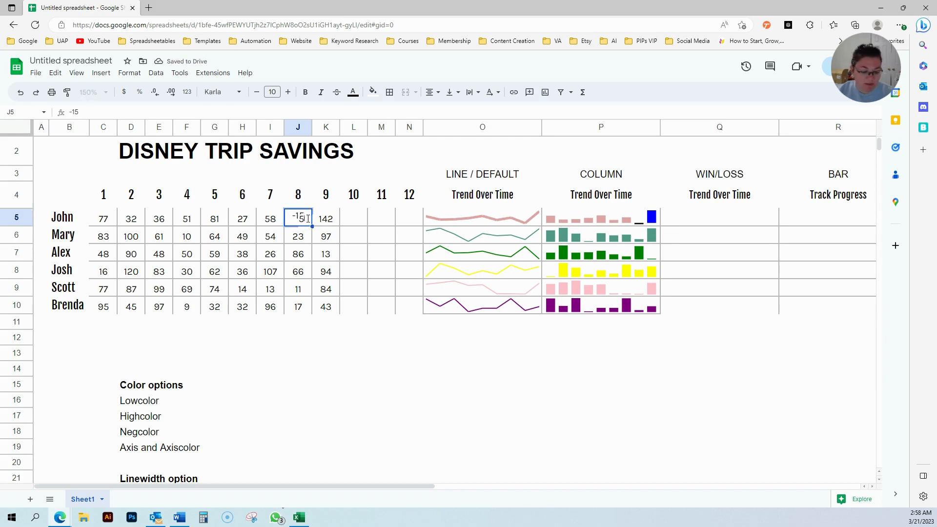
type("0")
key("Return")
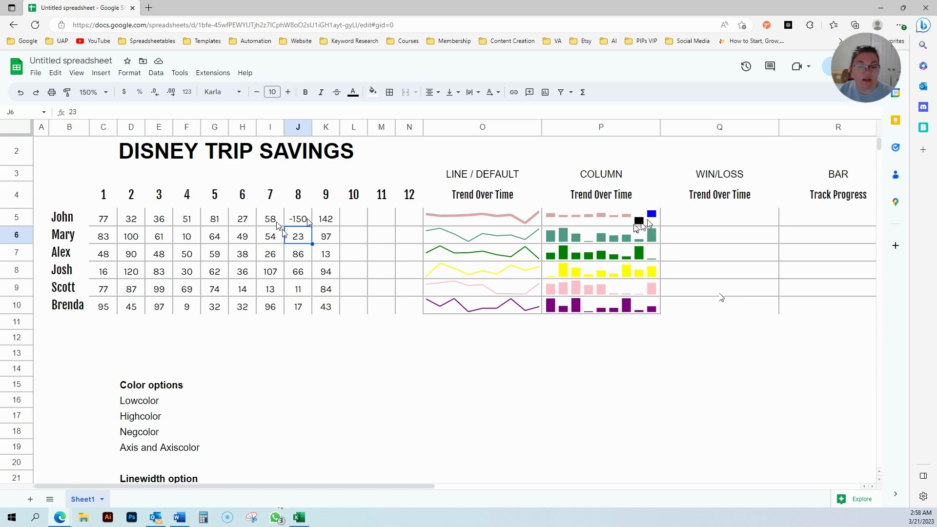
Set the month 7 savings amount in I5 to -158.
double_click(276, 216)
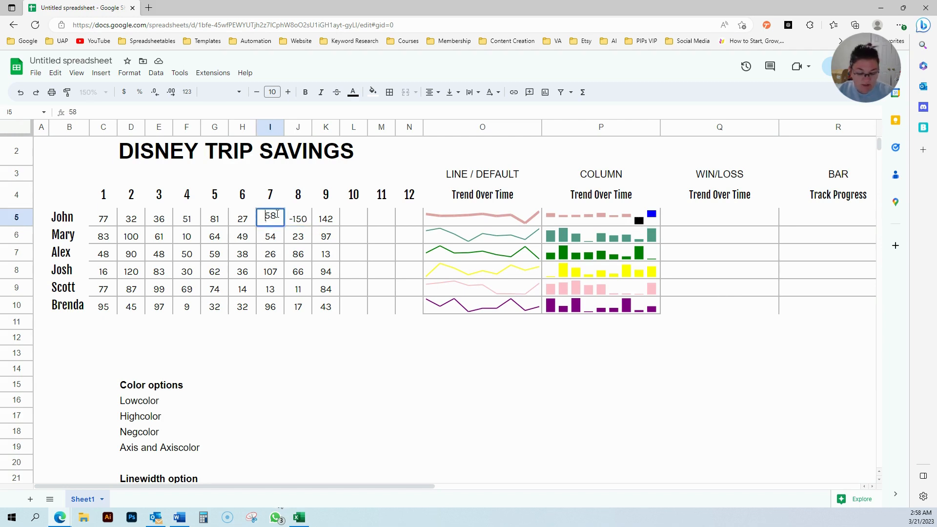
type("-1")
key("Return")
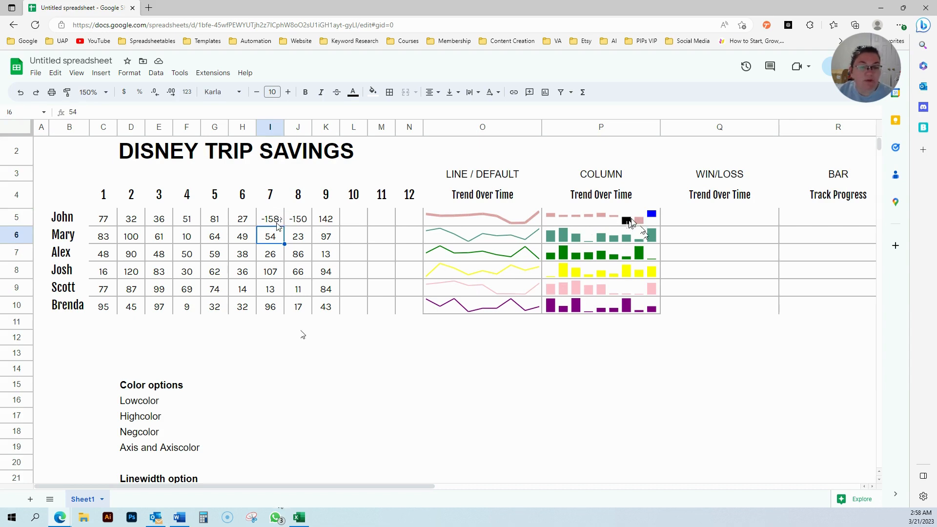
Replace lowcolor with negcolor in the P5 column sparkline formula, keeping black as its color.
left_click(631, 221)
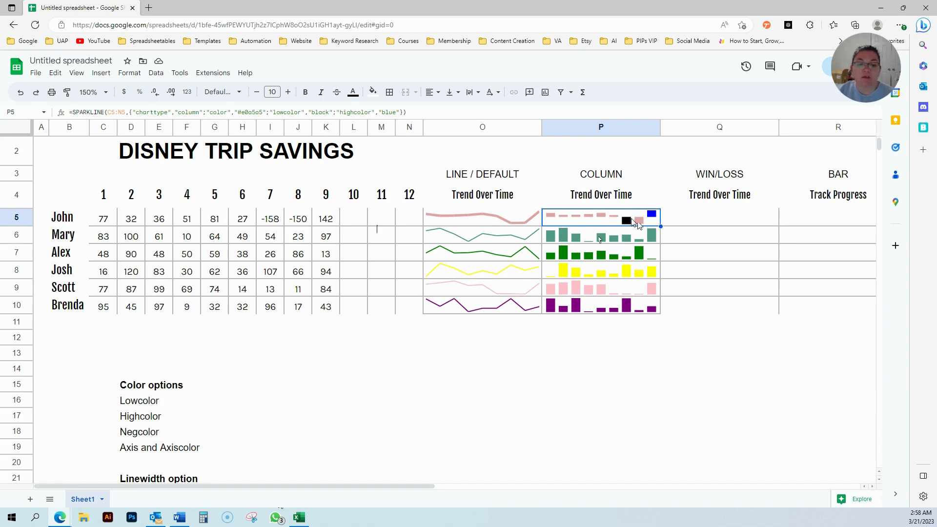
double_click(595, 220)
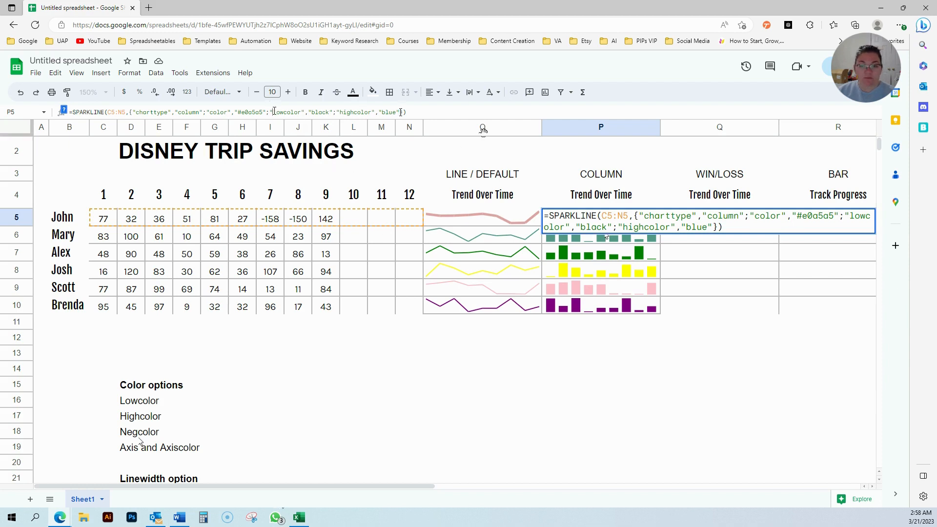
left_click_drag(274, 112, 301, 111)
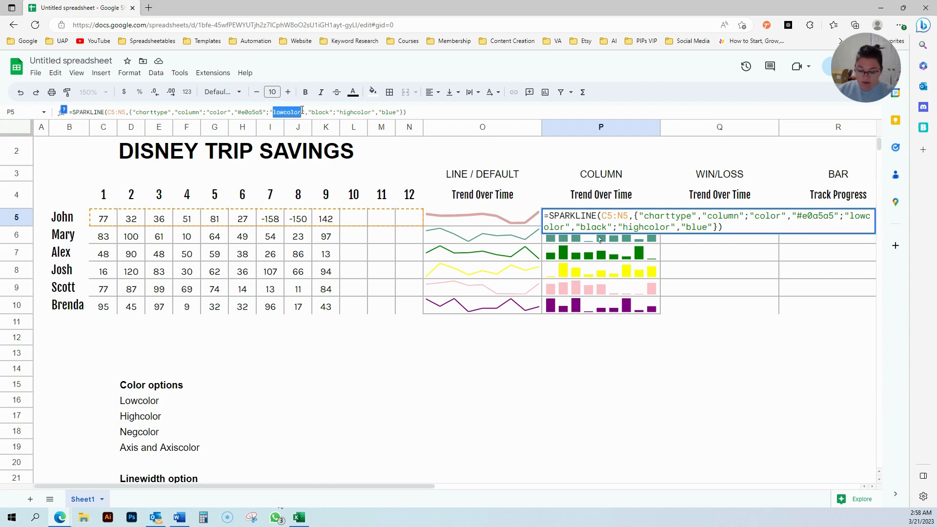
type("negcolor")
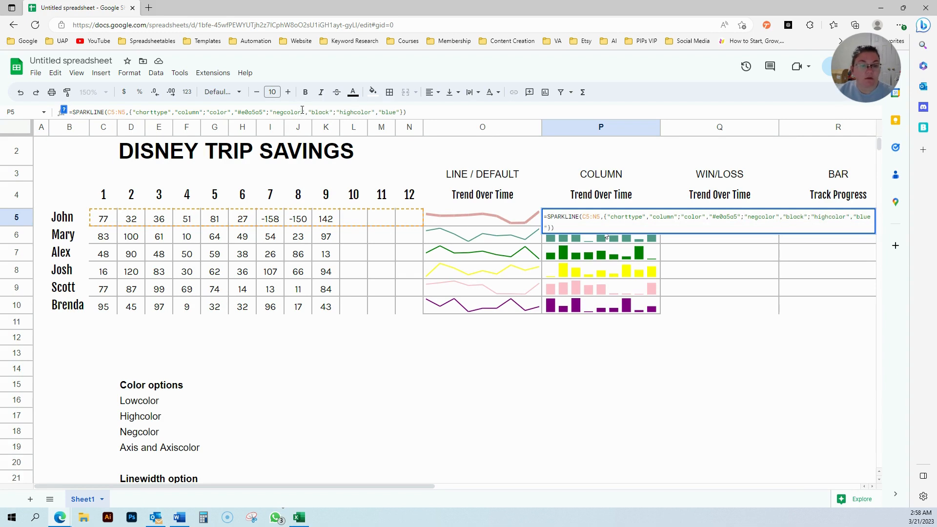
key("Return")
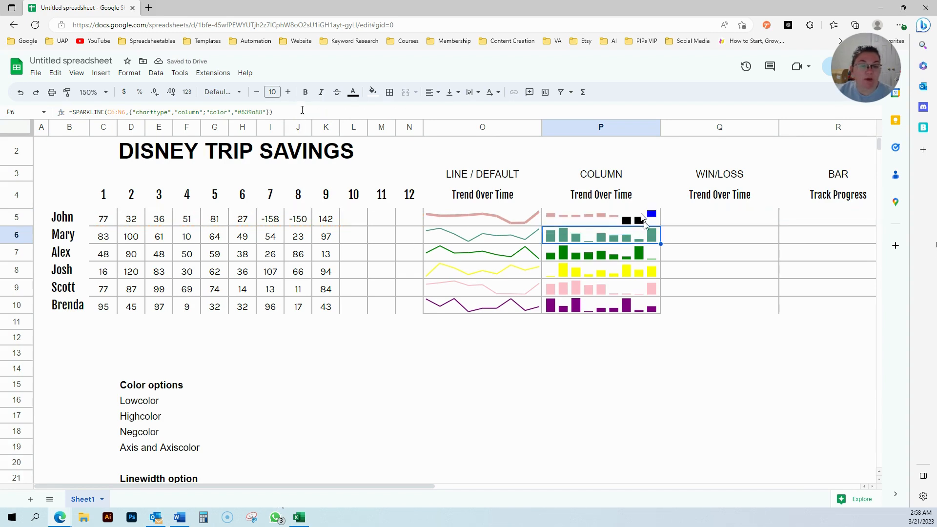
left_click(644, 222)
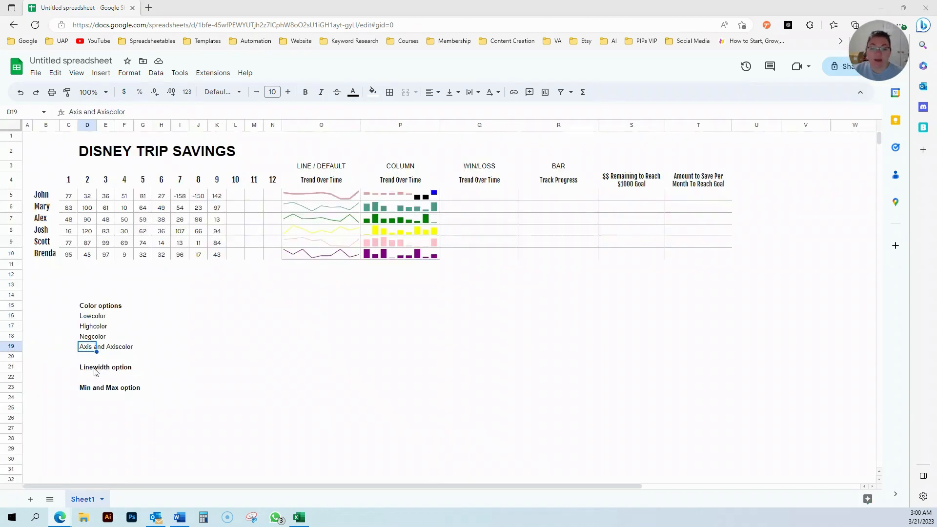
Add the axis option set to true to the column sparkline formula in P5.
left_click(415, 197)
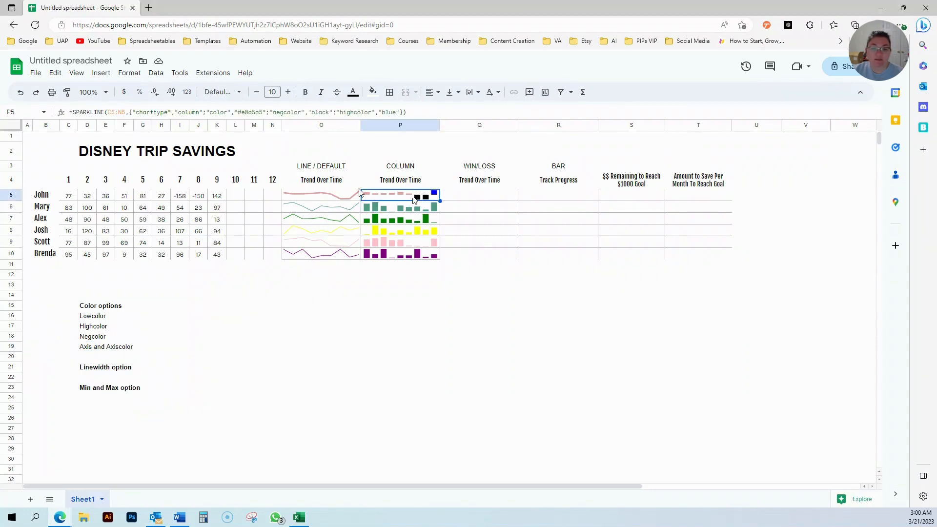
left_click(400, 112)
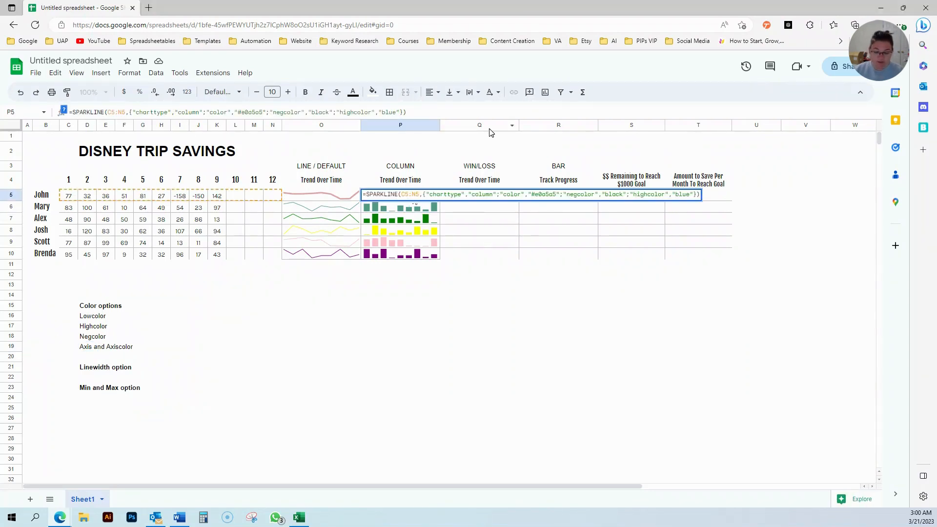
type("; ")
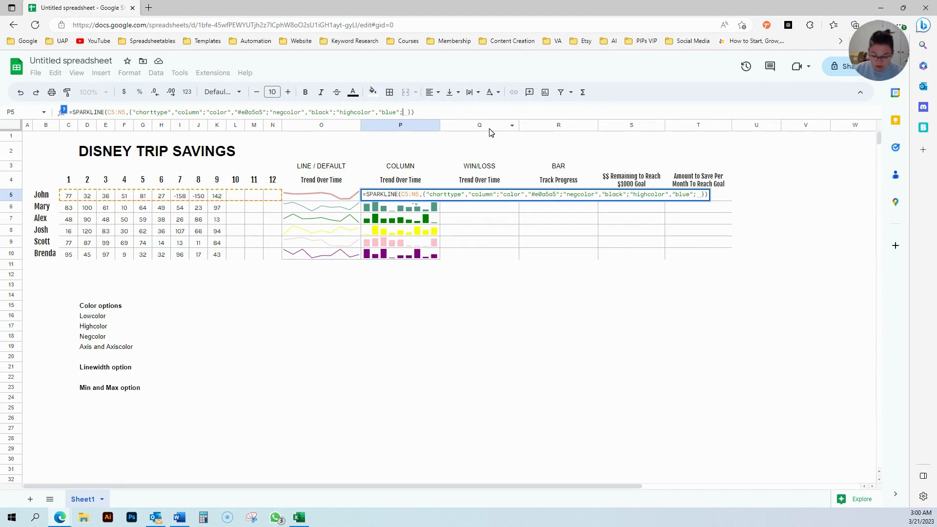
type("\"axis")
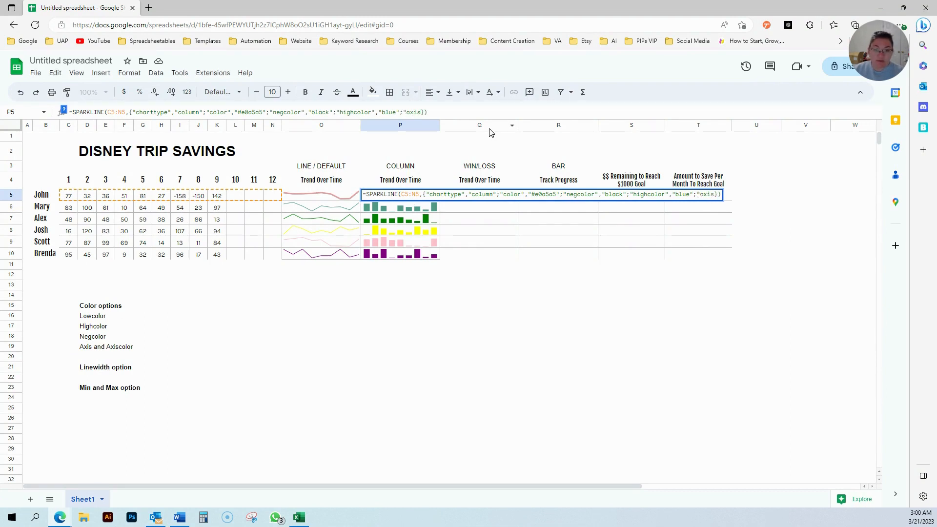
type("\",")
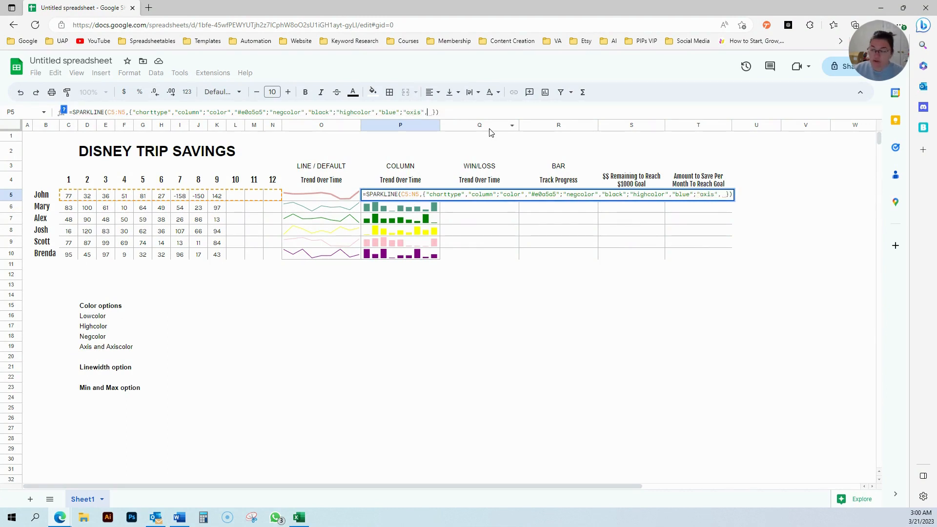
type("true")
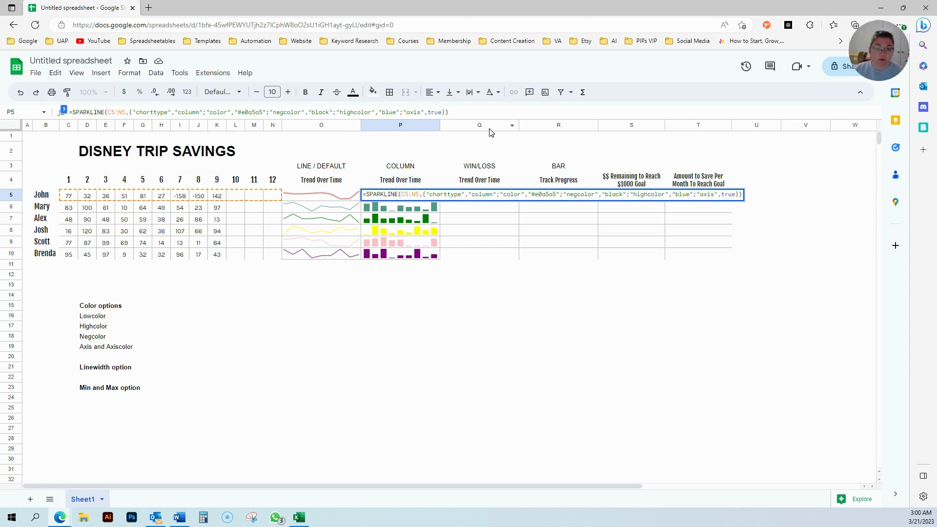
key("Return")
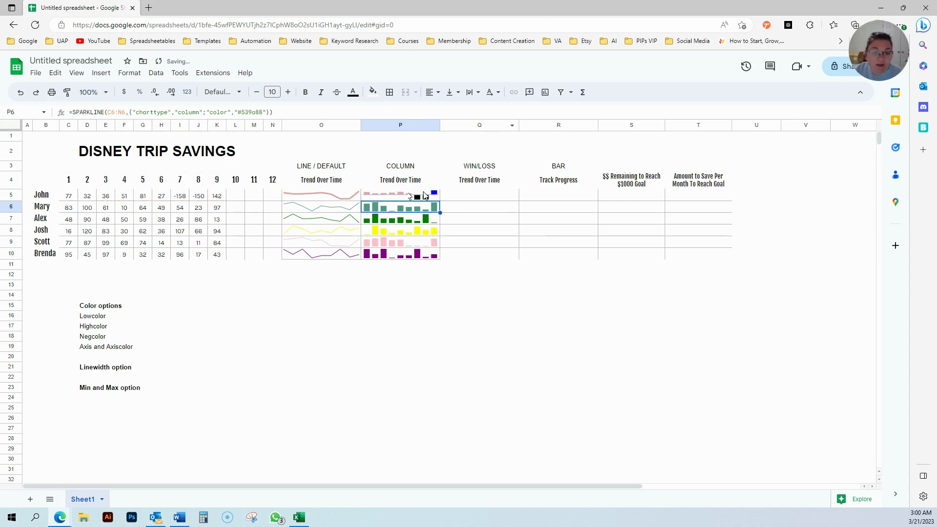
Add the axiscolor option with the color red to the column sparkline formula in P5.
left_click(92, 92)
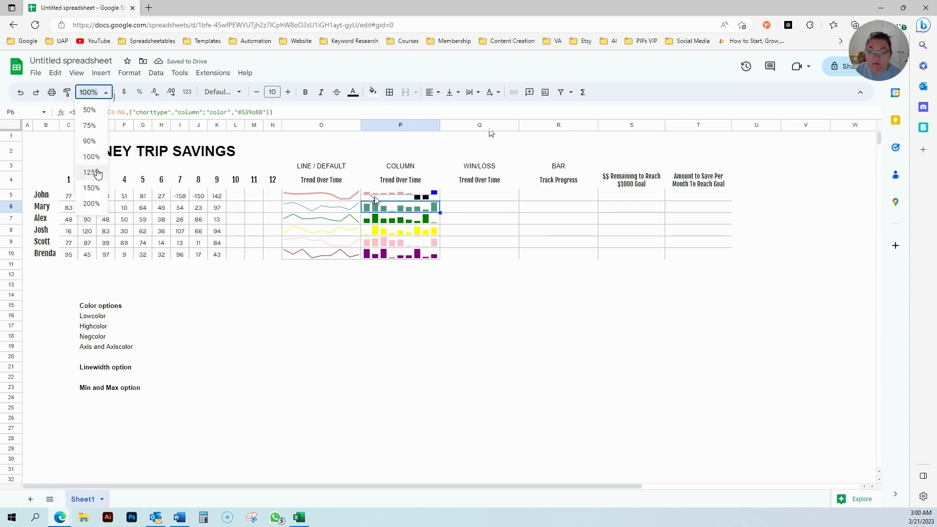
left_click(91, 187)
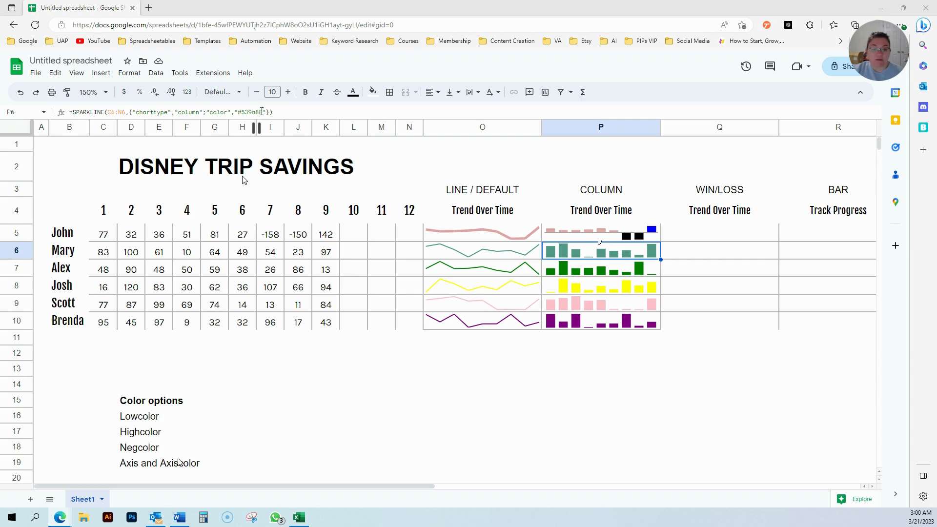
left_click(580, 234)
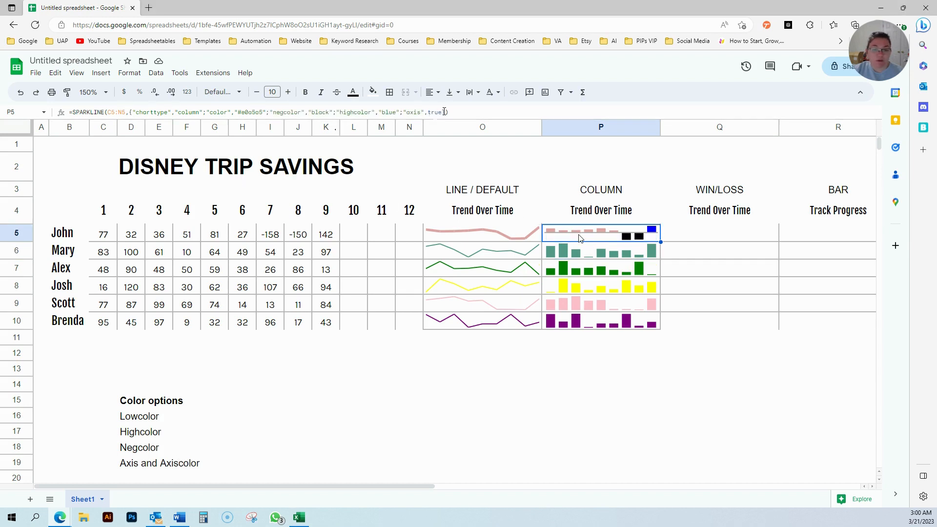
left_click(444, 112)
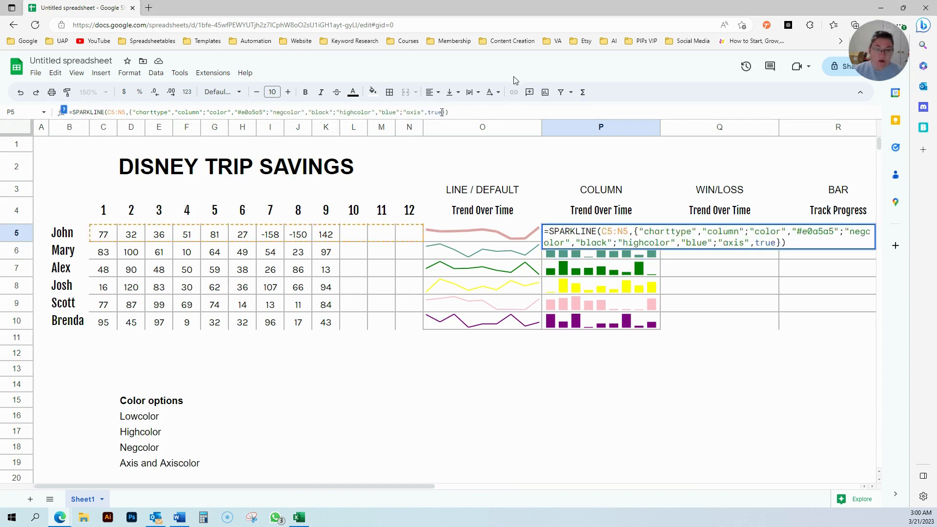
type(";")
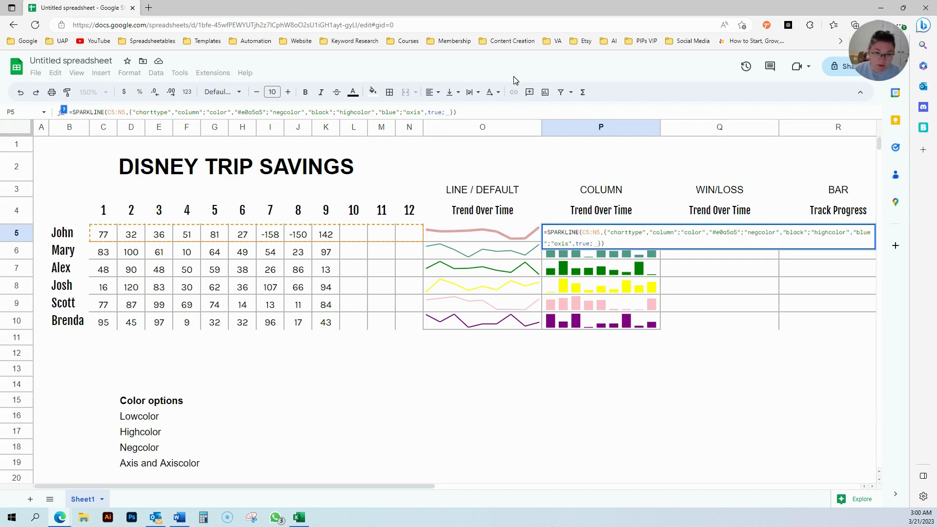
type("\"axisc")
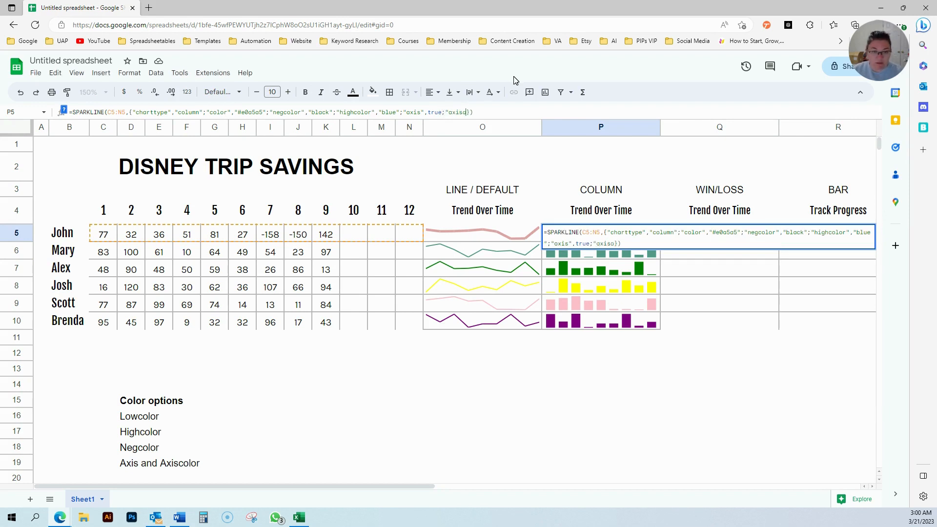
type("olor")
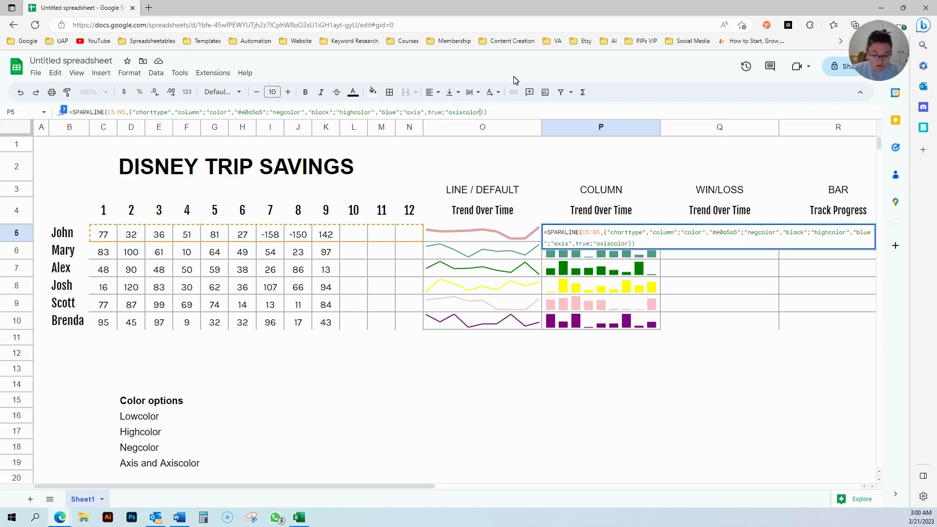
type("\"")
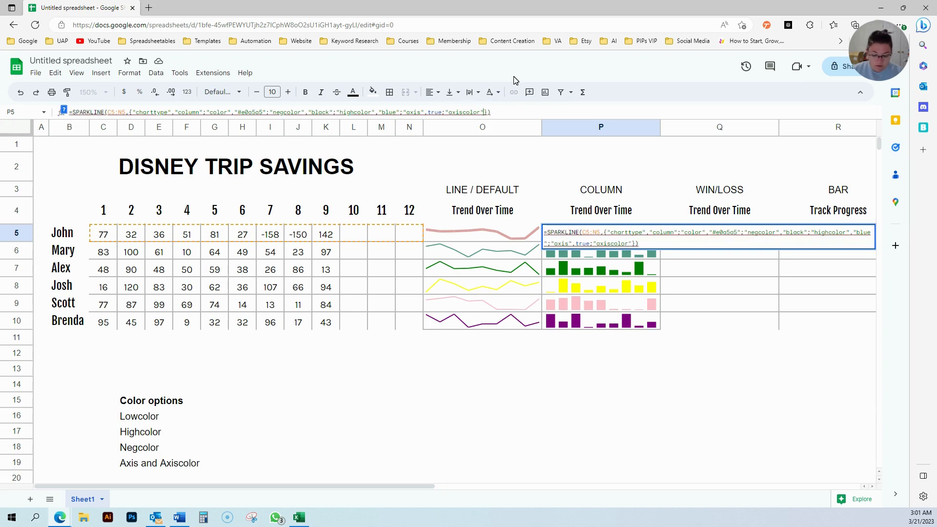
type(",\"")
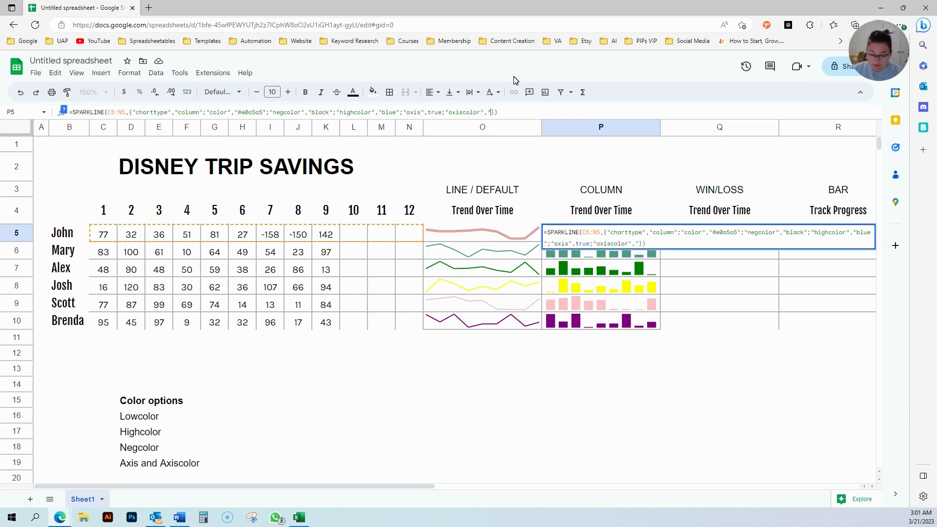
type("red")
key("Return")
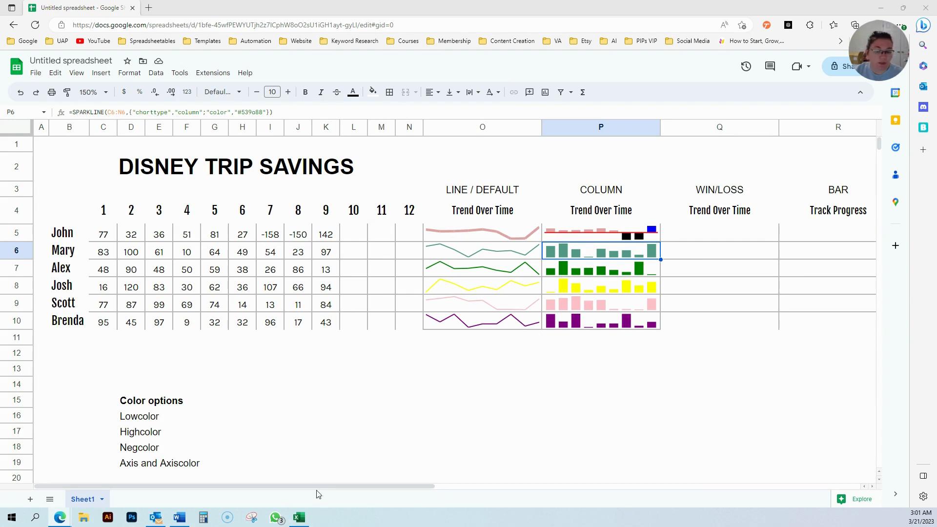
left_click_drag(320, 487, 331, 486)
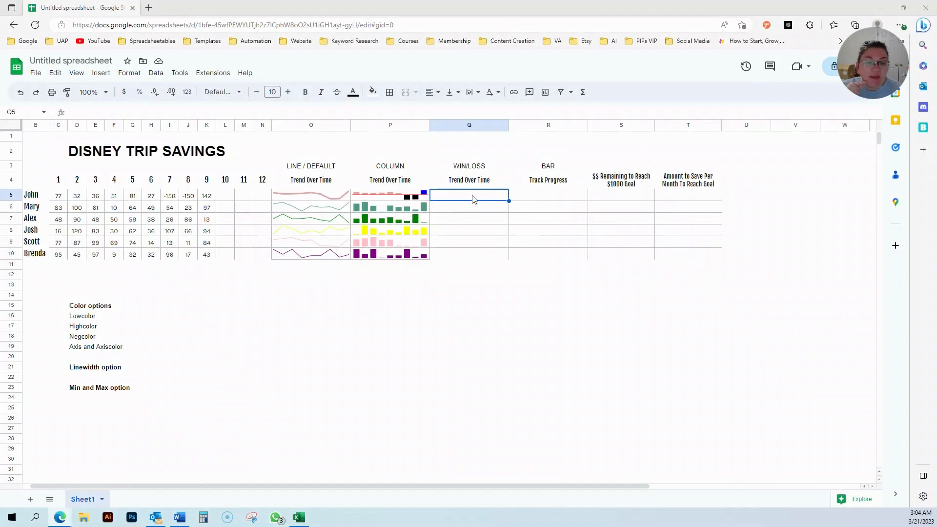
left_click(464, 167)
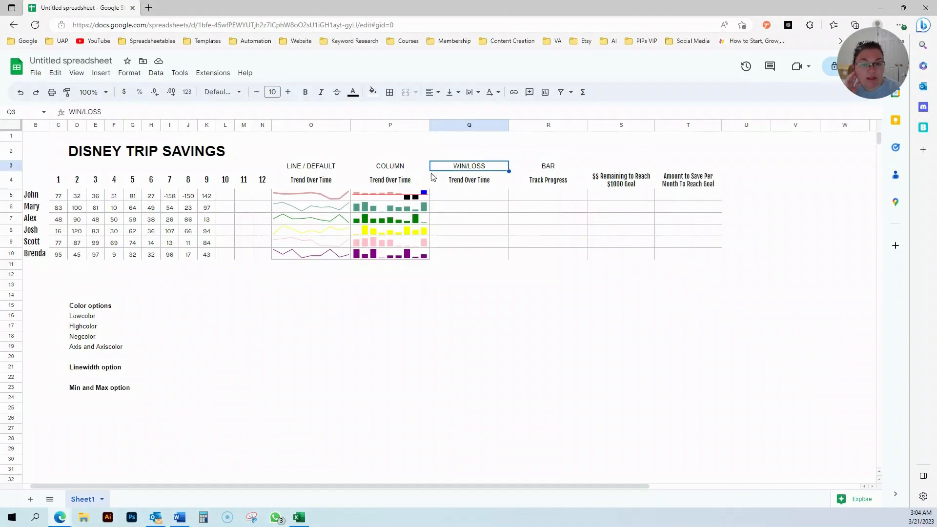
left_click(472, 289)
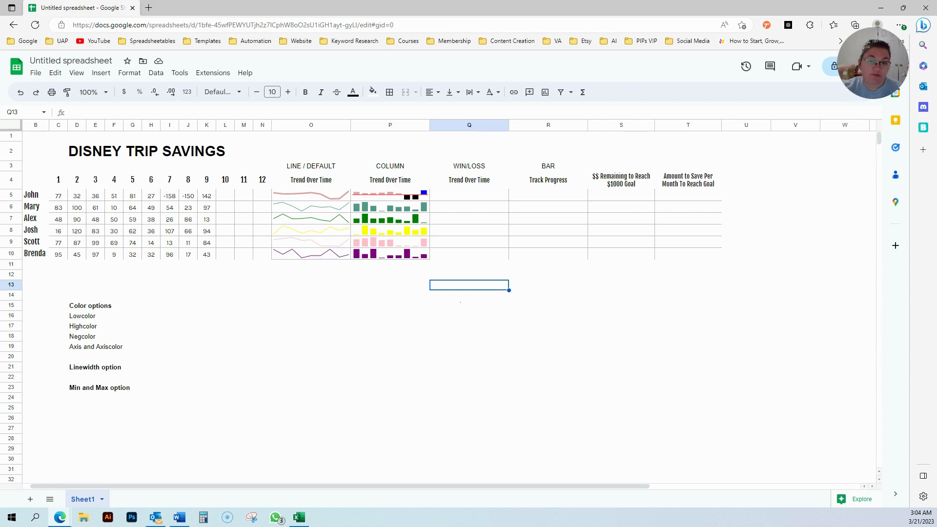
left_click(453, 196)
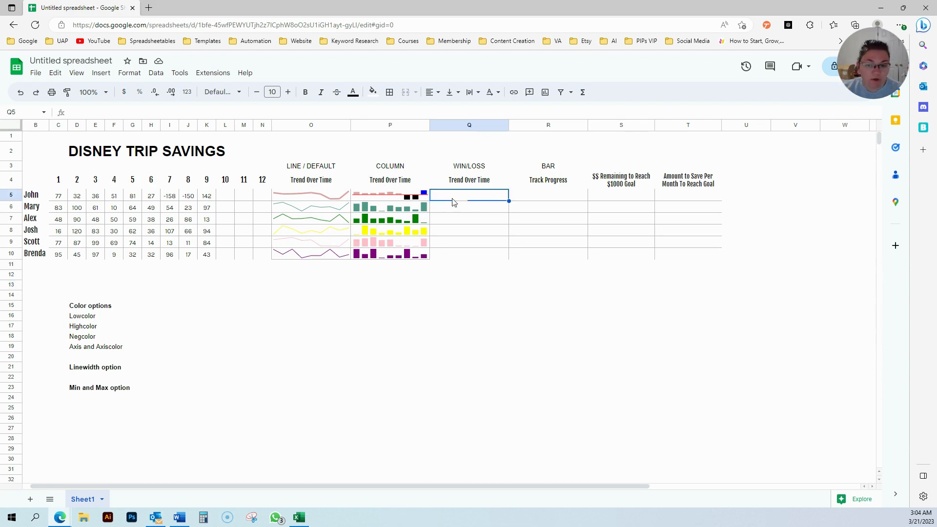
Set the month 7 savings amount in I5 to 50 and the month 8 amount in J5 to 30.
left_click(171, 197)
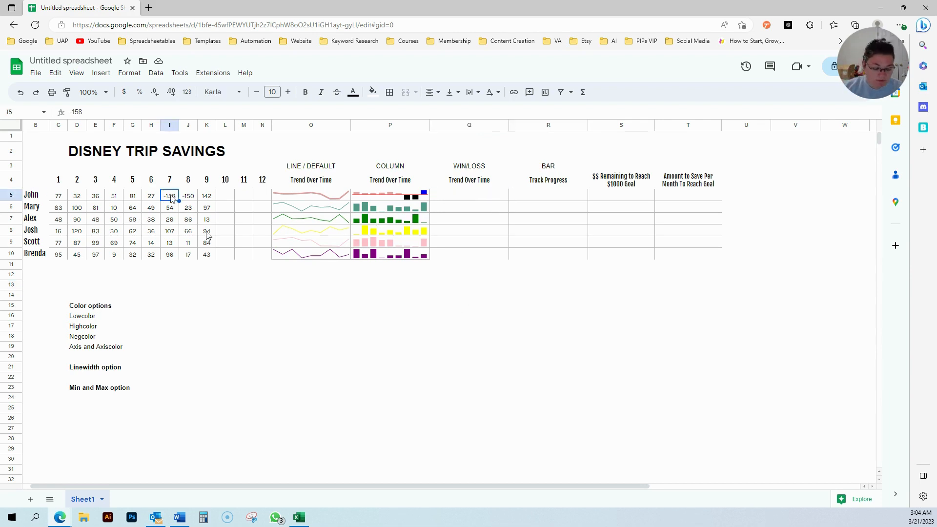
type("50")
key("Tab")
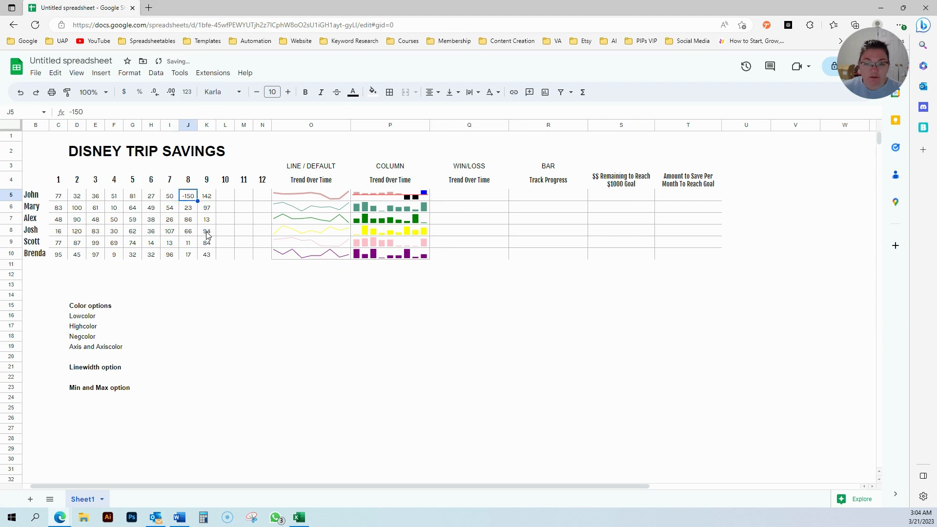
type("30")
key("Return")
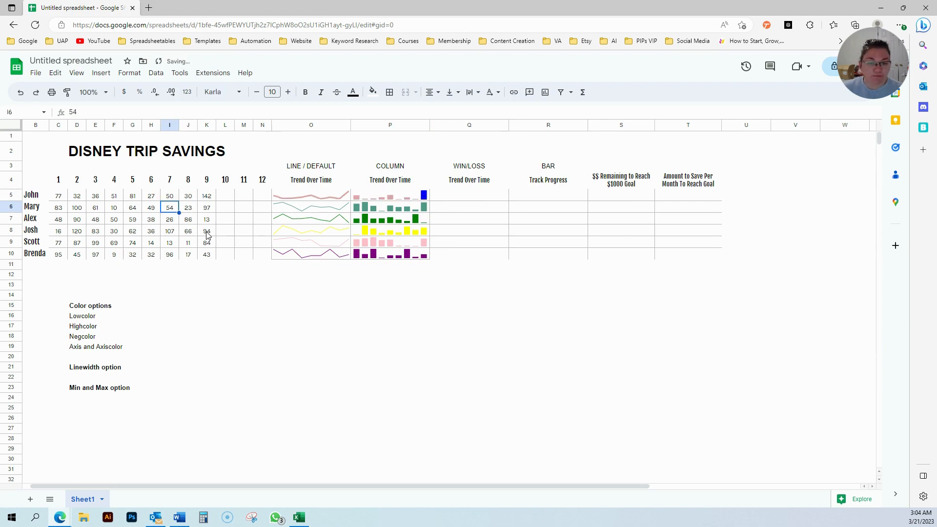
Undo the last changes to the month 7 and month 8 savings amounts in I5 and J5.
left_click(160, 194)
type("-")
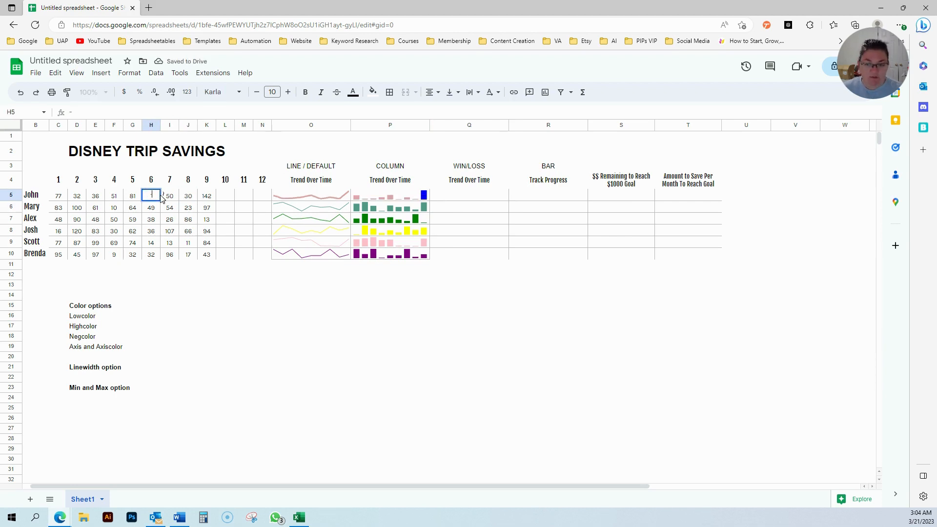
key("Escape")
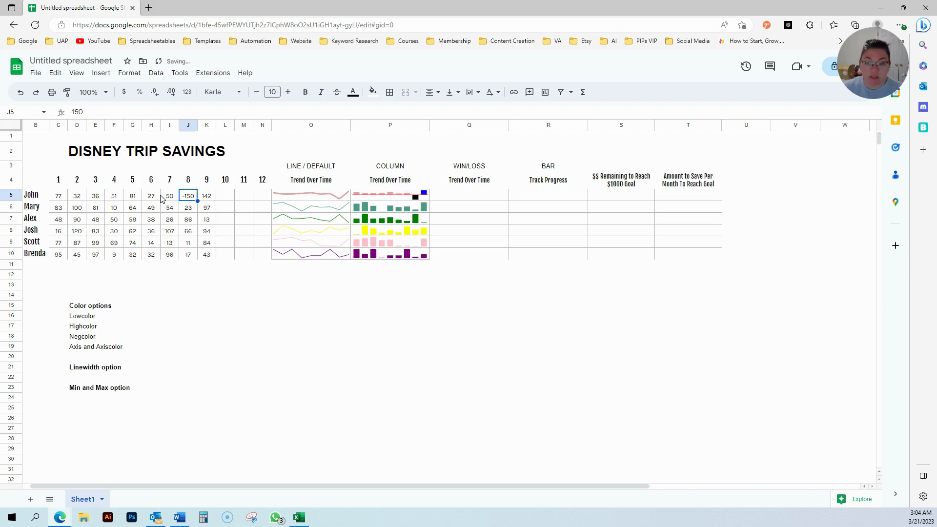
key("Left")
Enter a sparkline formula in Q5 over the range C5:N5 with the charttype option set to winloss.
left_click(465, 196)
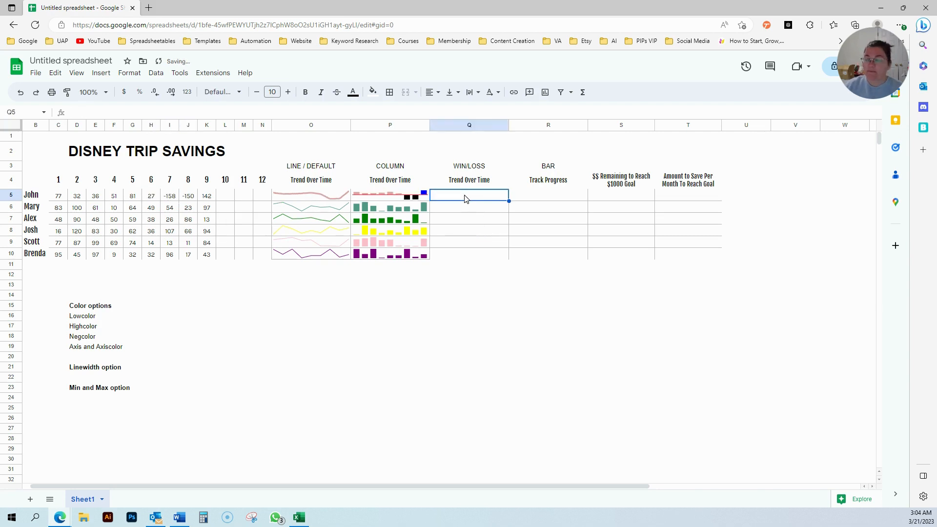
type("=")
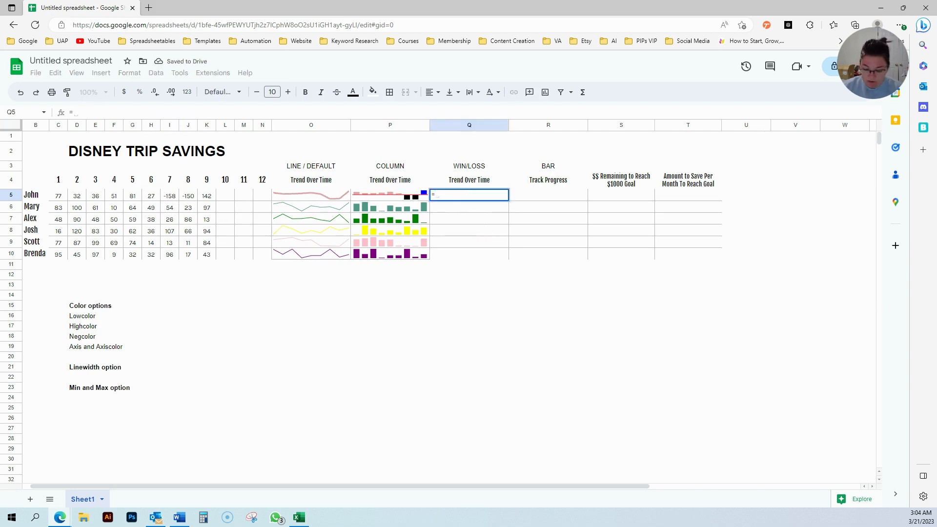
type("sparkline(")
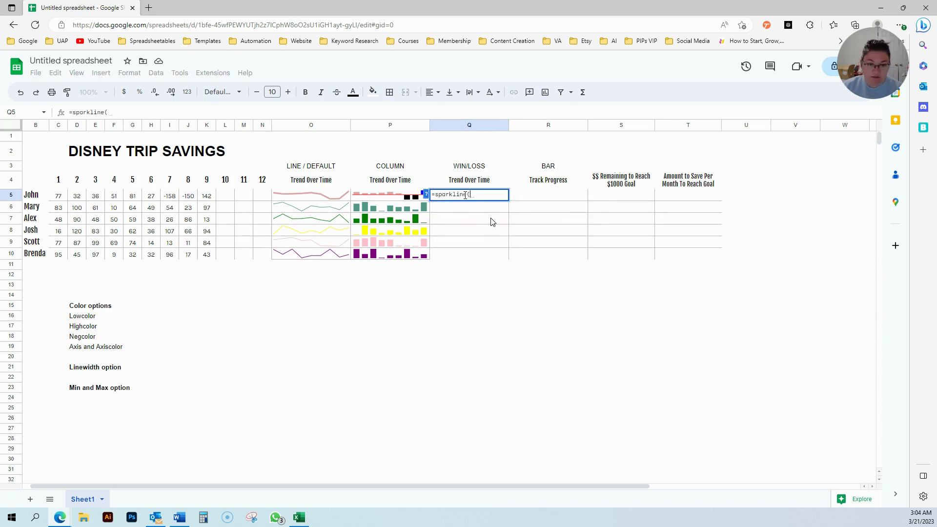
left_click_drag(61, 196, 264, 195)
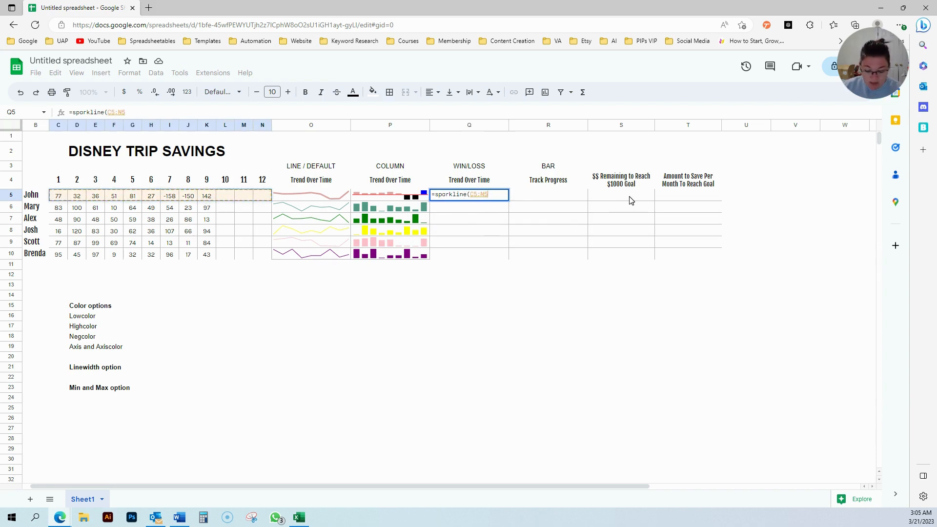
type(",")
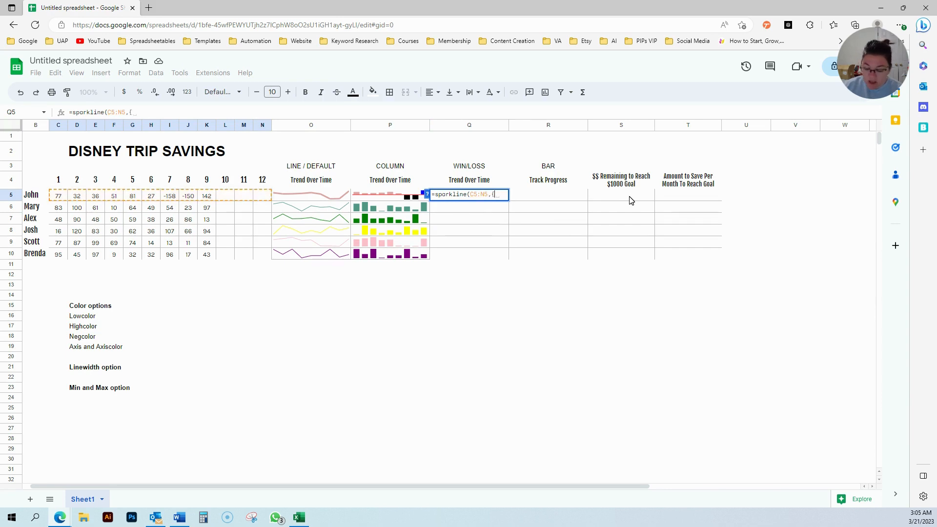
type("{\"charttyp")
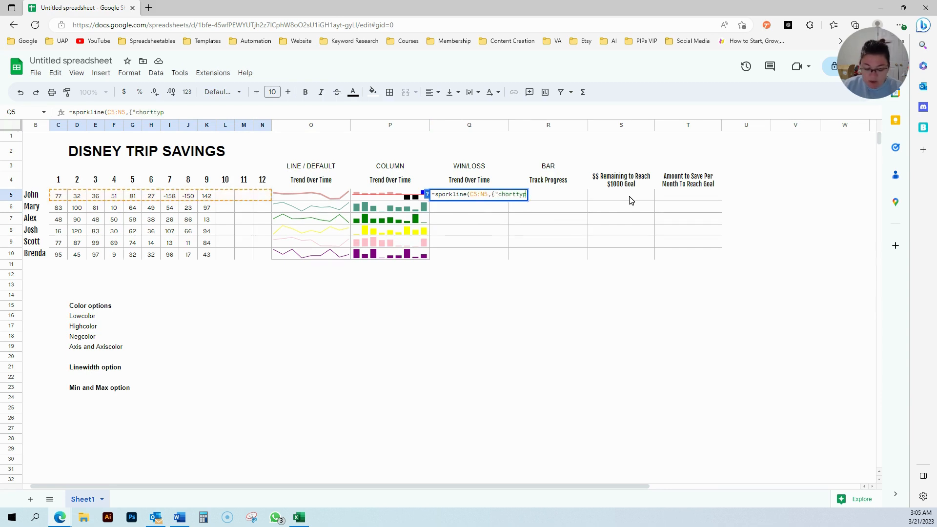
type("e\",")
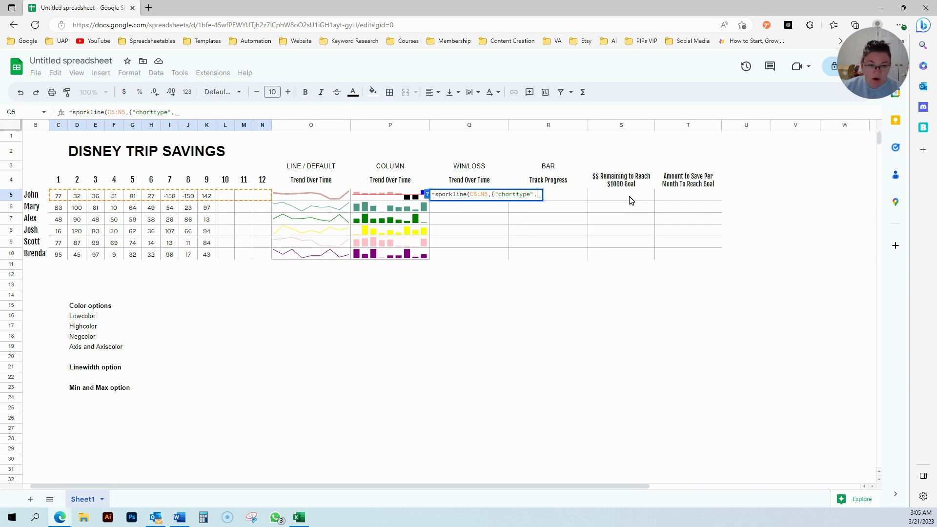
type("\"winloss")
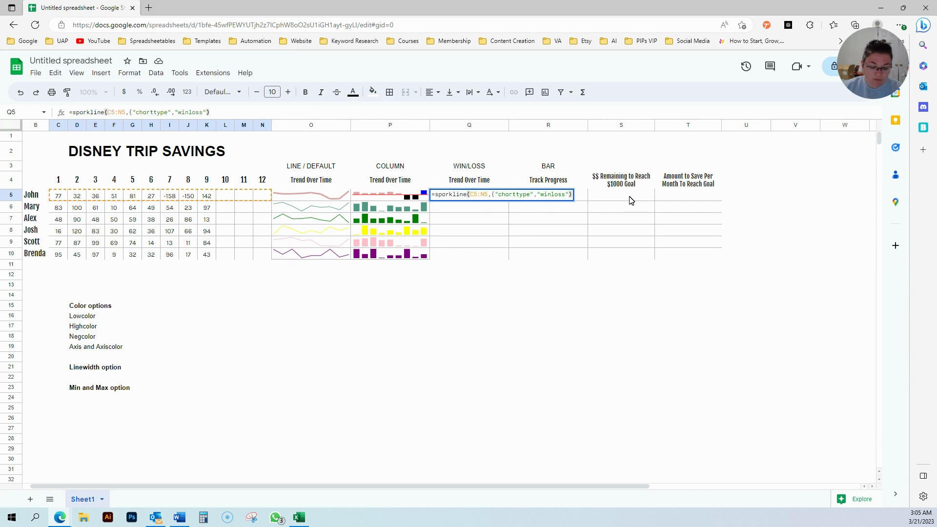
key("Return")
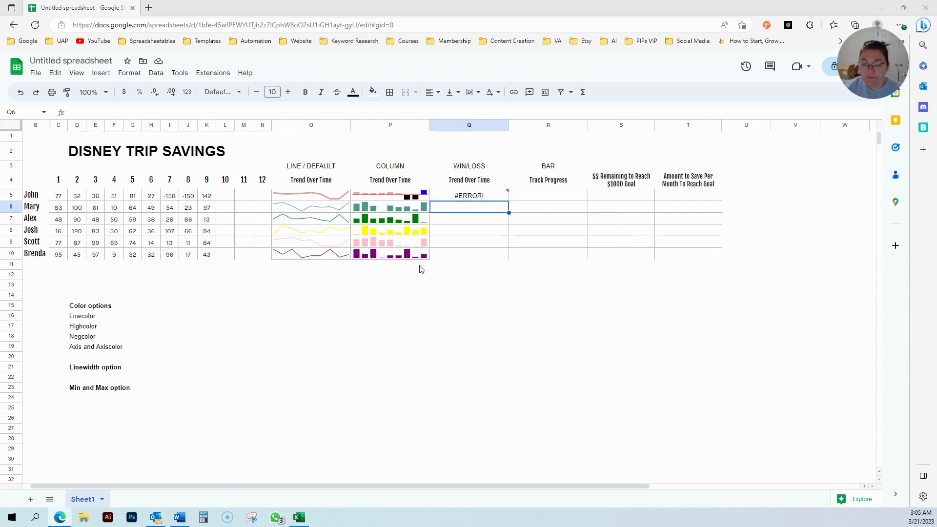
Complete the win/loss sparkline formula in Q5 by adding the missing closing curly brace after the winloss option.
left_click(466, 198)
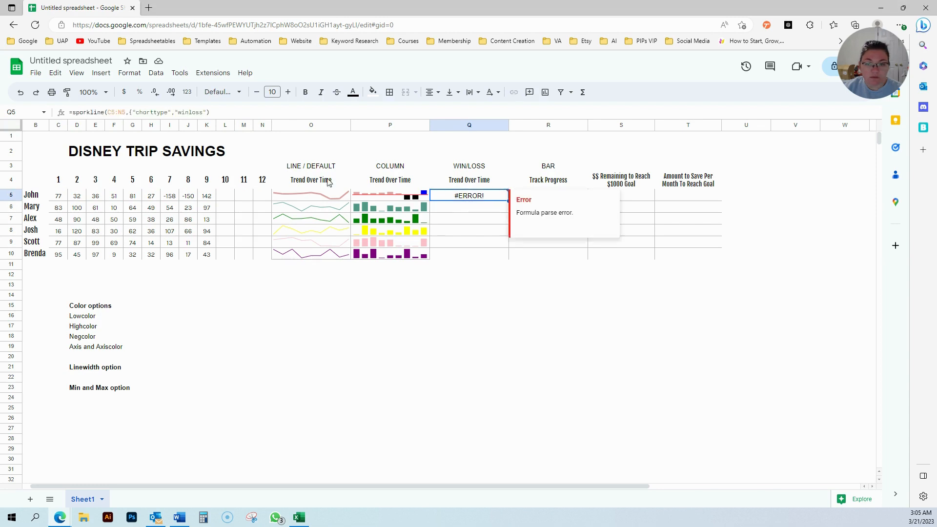
left_click(207, 113)
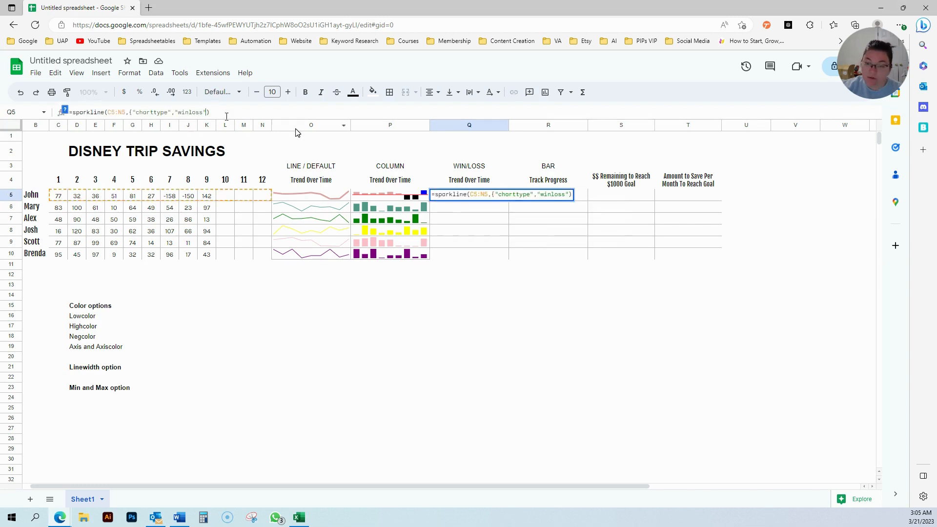
type("}")
key("Return")
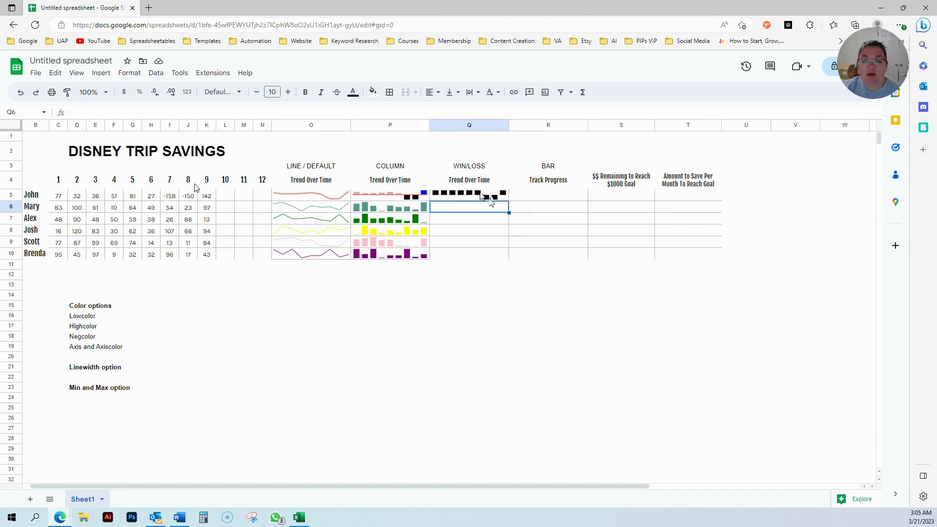
left_click(171, 201)
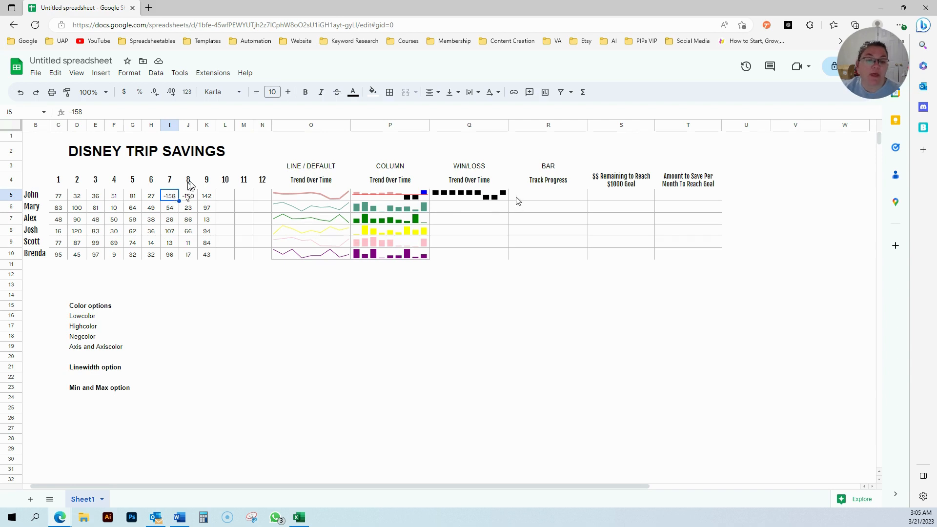
Add the color option with the value red to the win/loss sparkline formula in Q5.
left_click(461, 197)
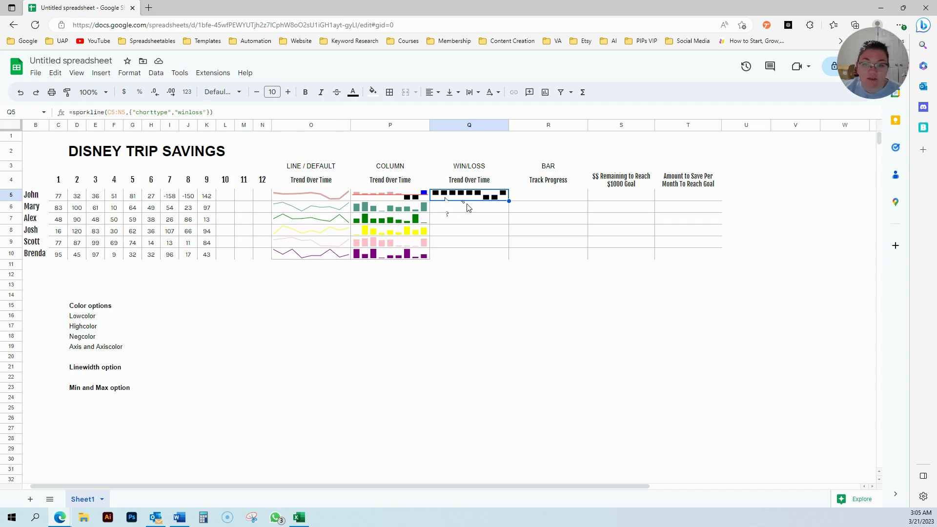
left_click(276, 117)
type(";")
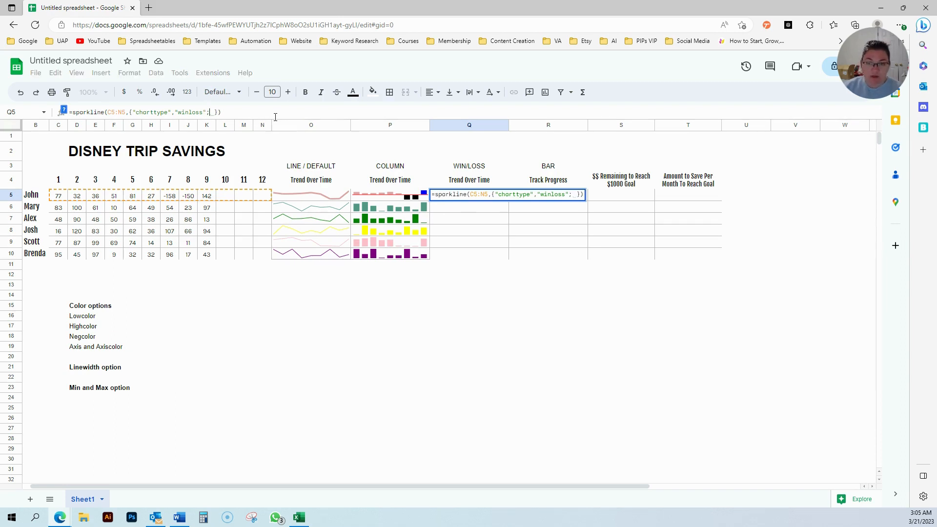
type("\"")
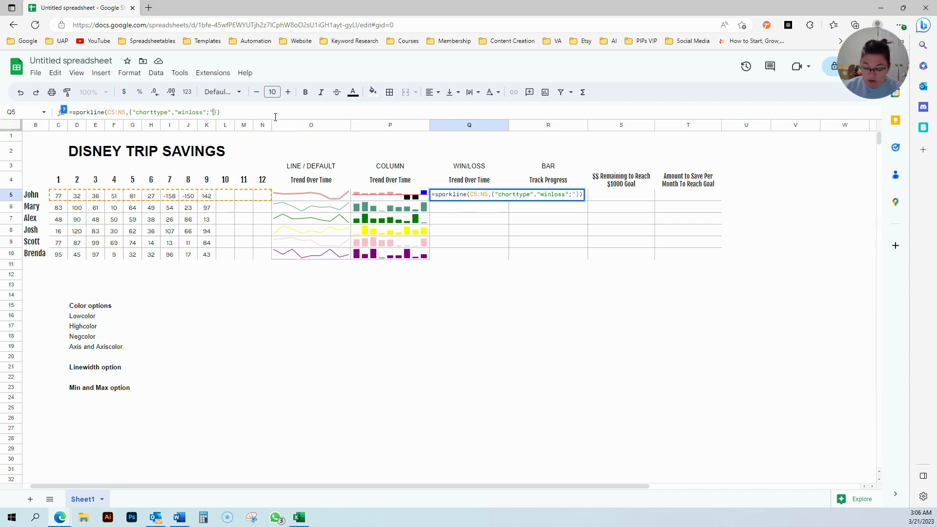
type("color\"")
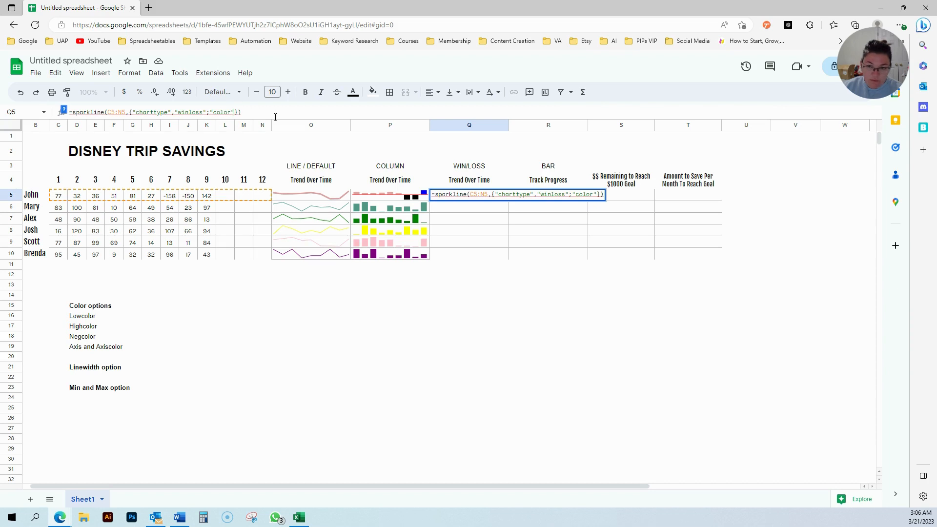
type(", ")
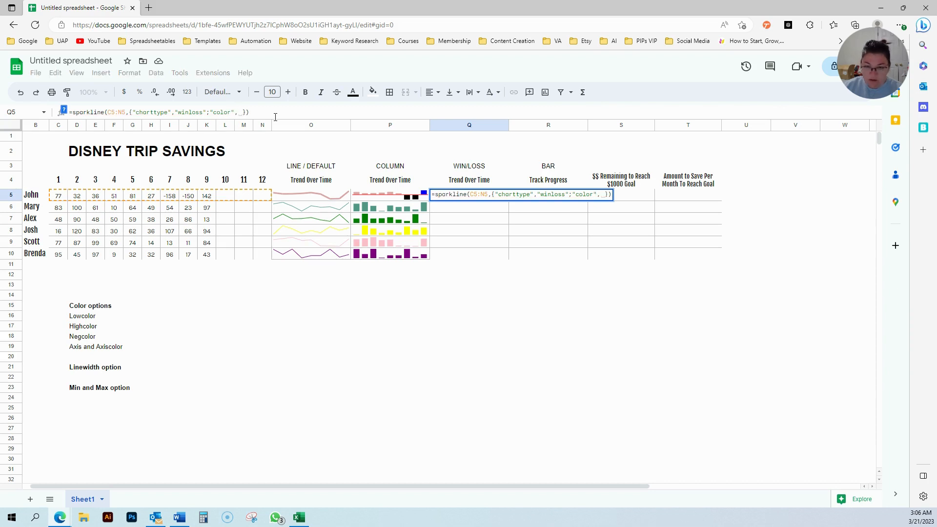
type("\"red\"")
key("Return")
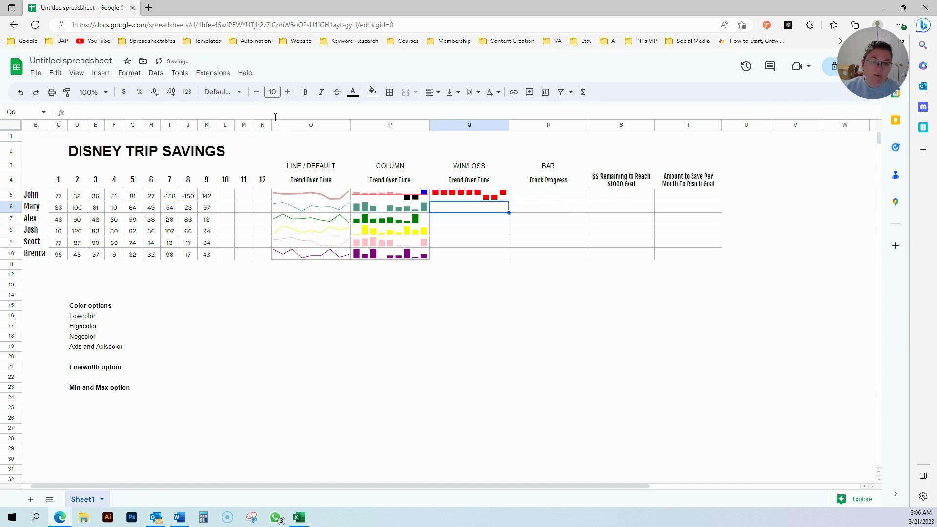
Add the lowcolor option with the value black to the win/loss sparkline formula in Q5.
left_click(443, 194)
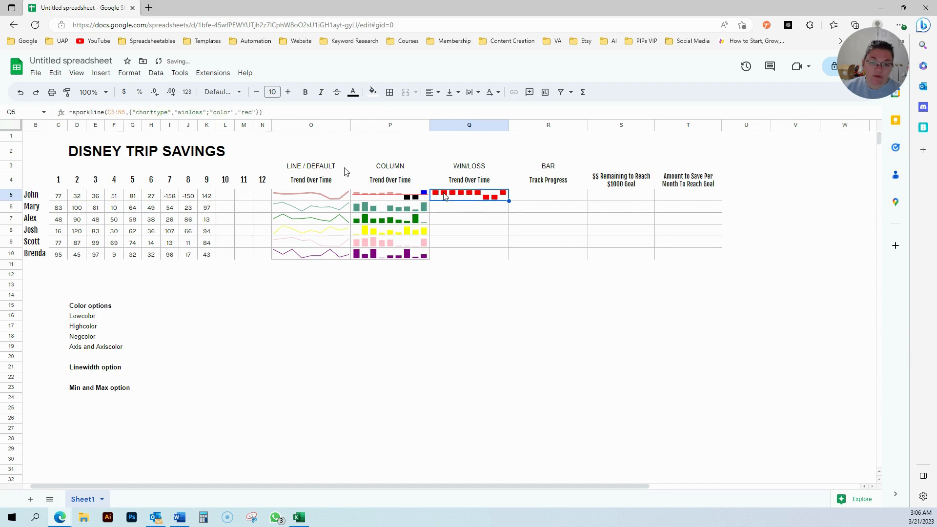
left_click(252, 111)
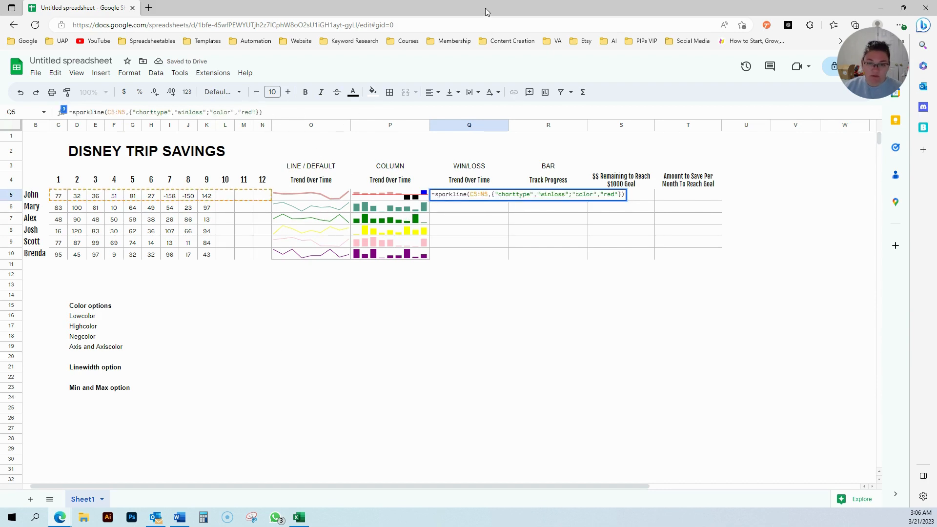
type(";")
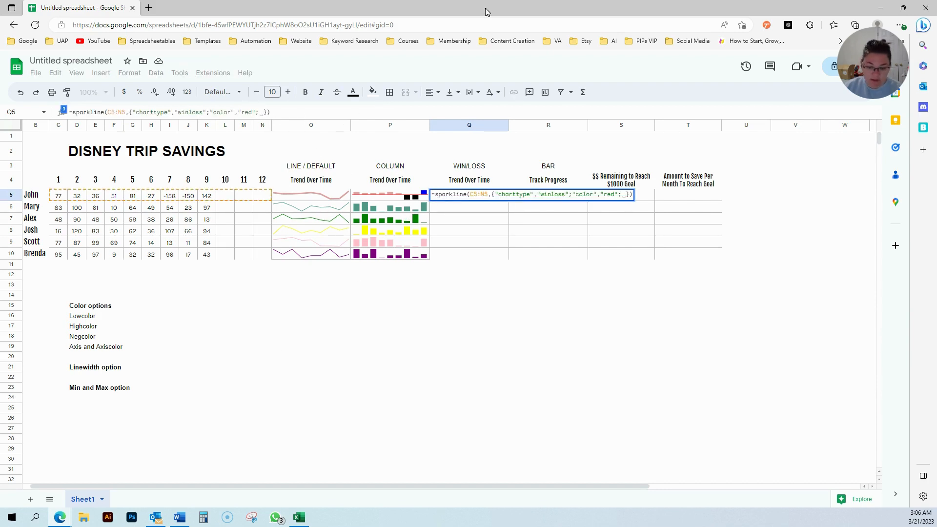
type("\"")
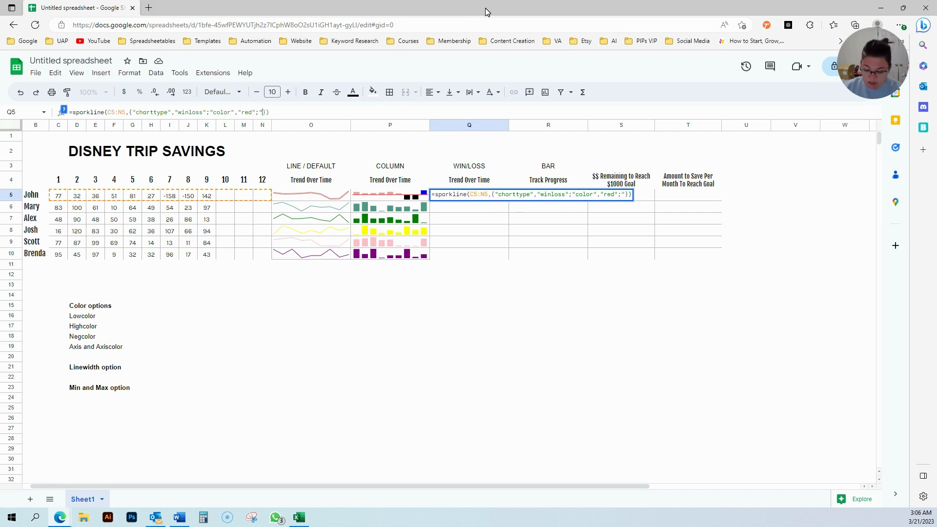
type("lowcolor\"")
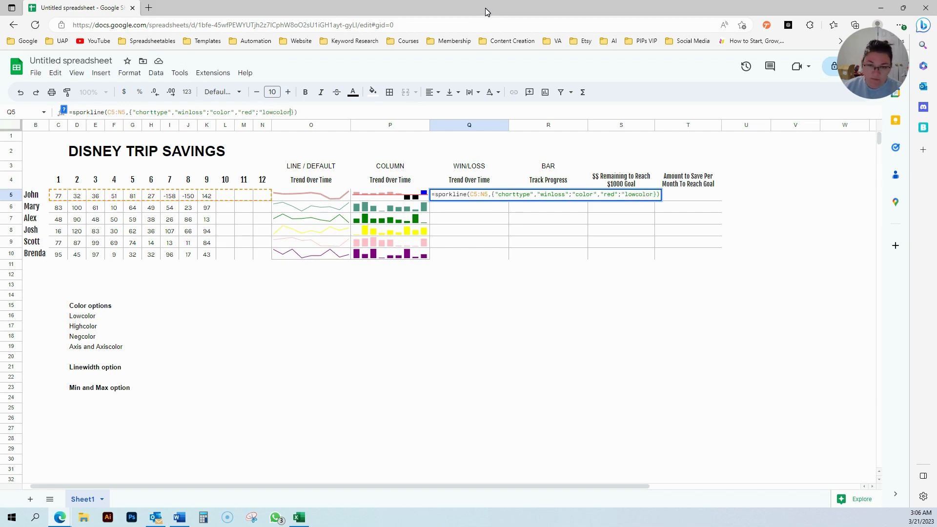
type(",")
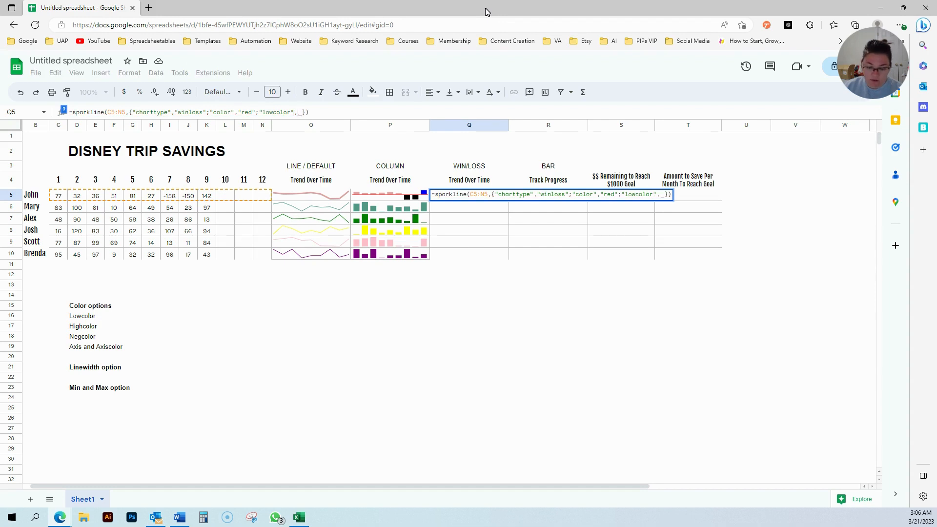
type("\"black")
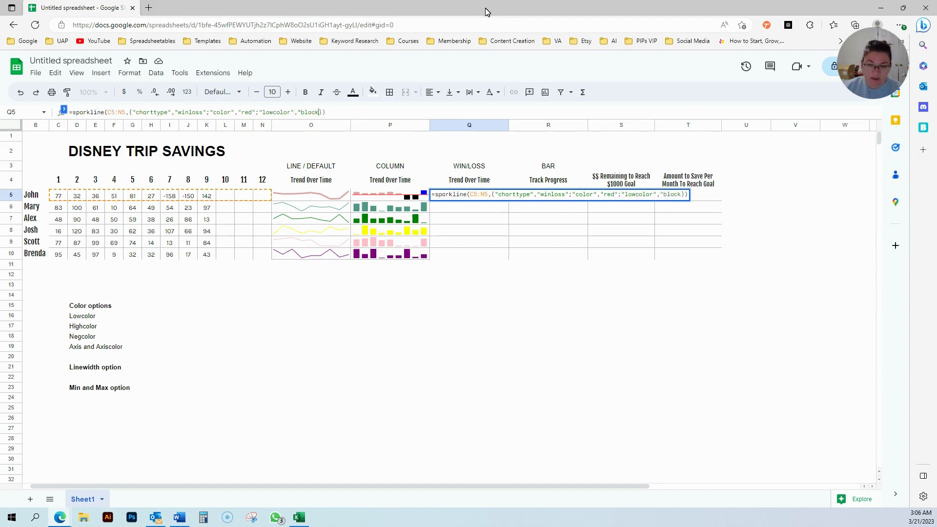
type("\"")
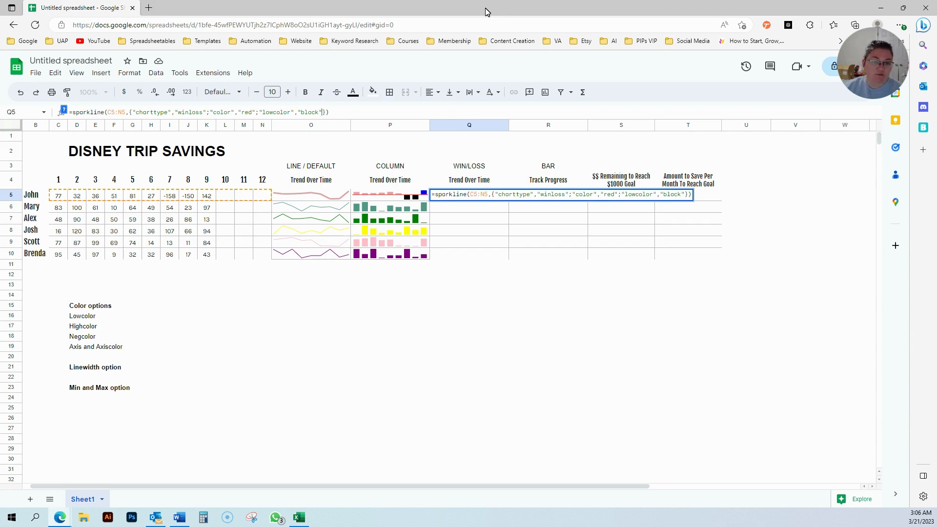
key("Return")
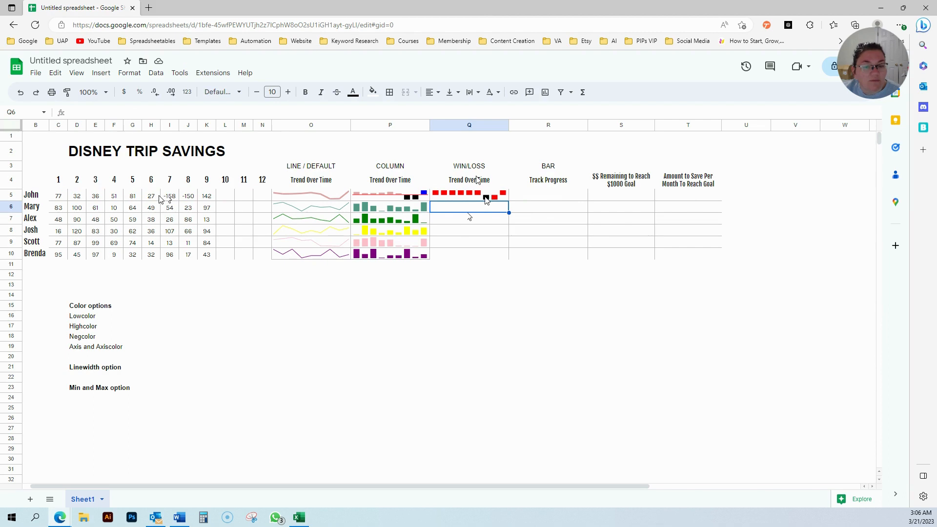
Replace the lowcolor option with negcolor in the Q5 win/loss sparkline formula.
left_click(486, 198)
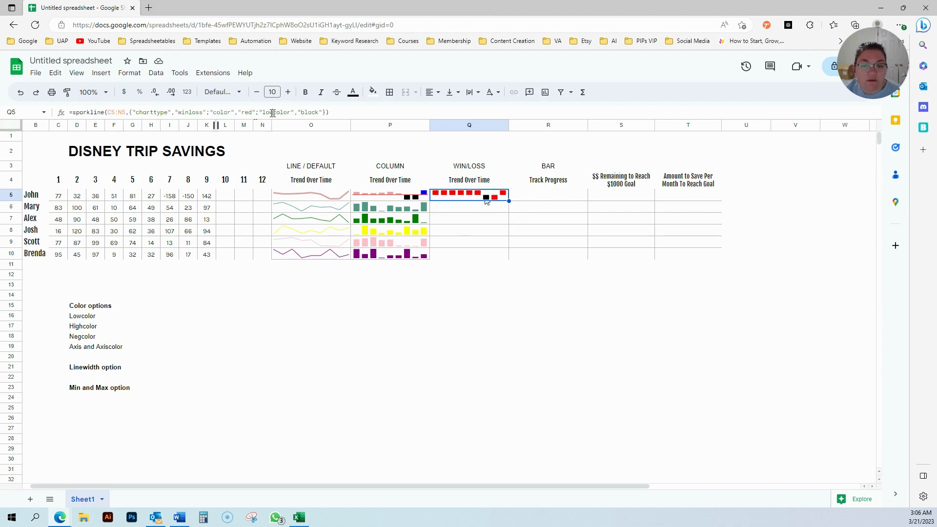
left_click_drag(272, 112, 262, 112)
type("neg")
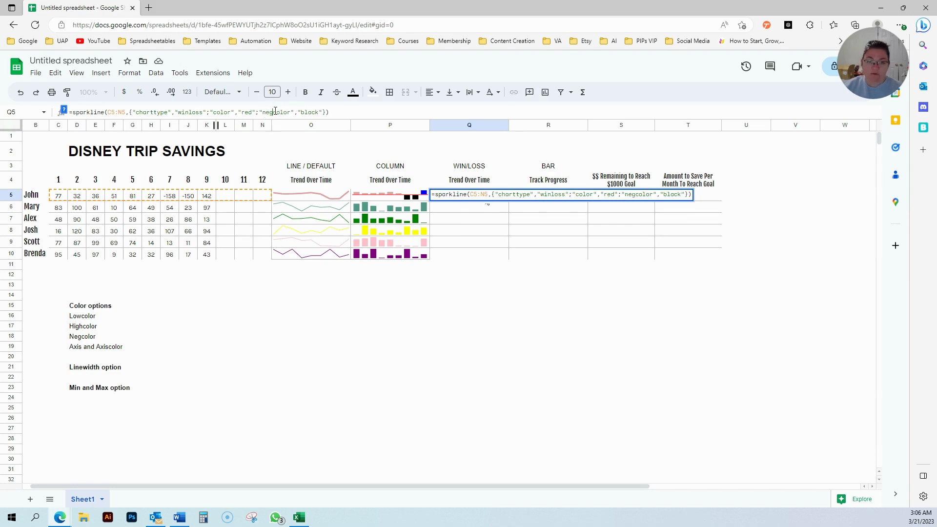
key("Return")
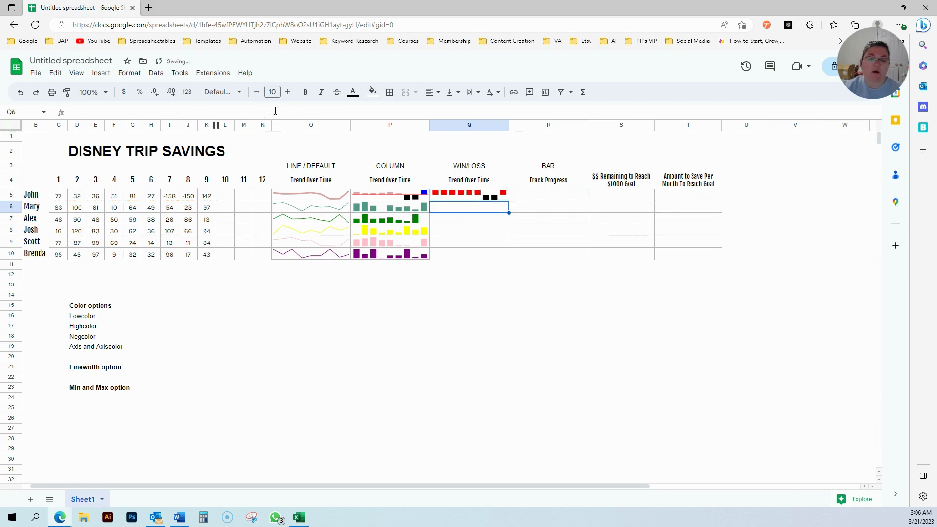
Fill the win/loss sparkline formula from Q5 down through Q10.
left_click(485, 198)
left_click_drag(508, 200, 506, 252)
left_click(495, 327)
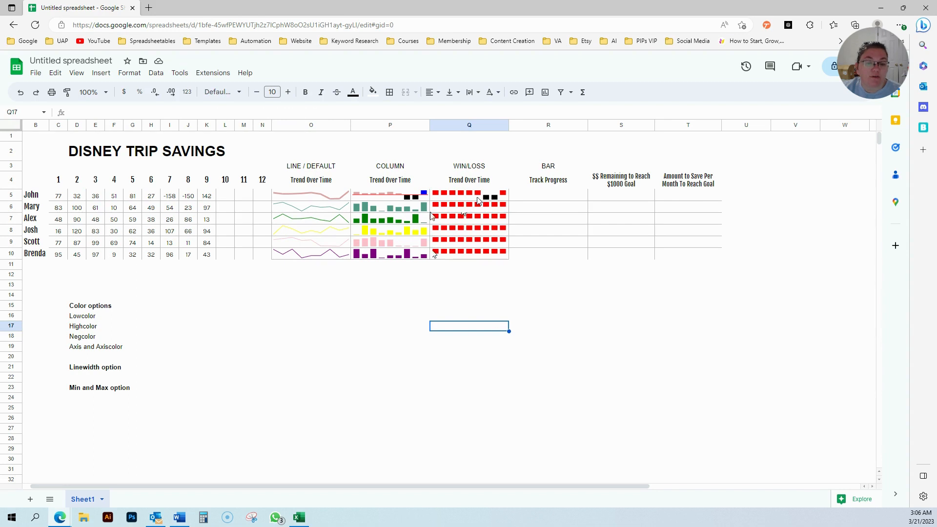
Try to add the axis option set to true to the win/loss sparkline formula in Q5.
left_click(458, 198)
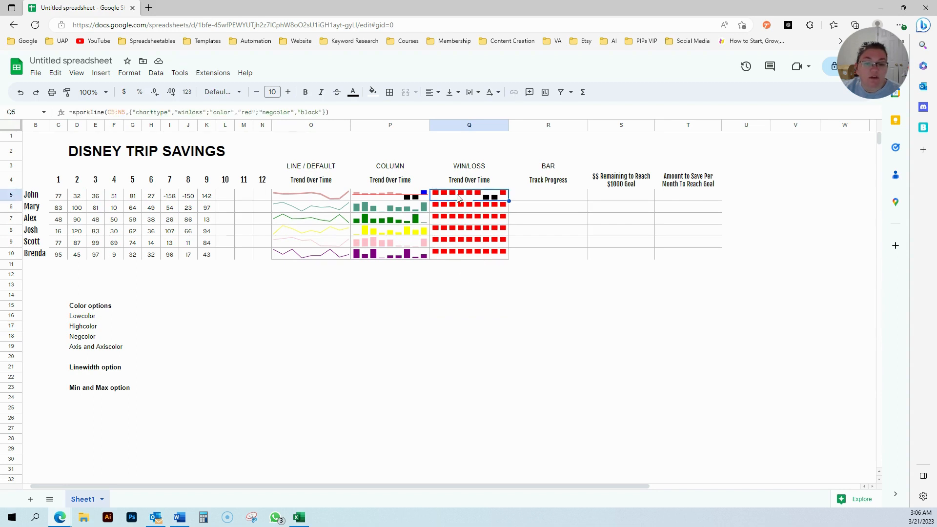
left_click(353, 109)
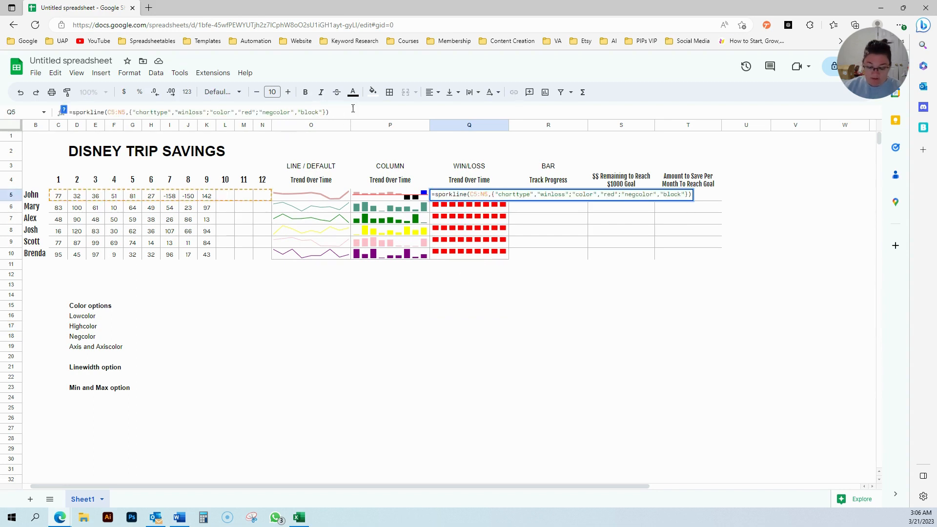
key("Left")
key("Left")
type(",\"axis\"")
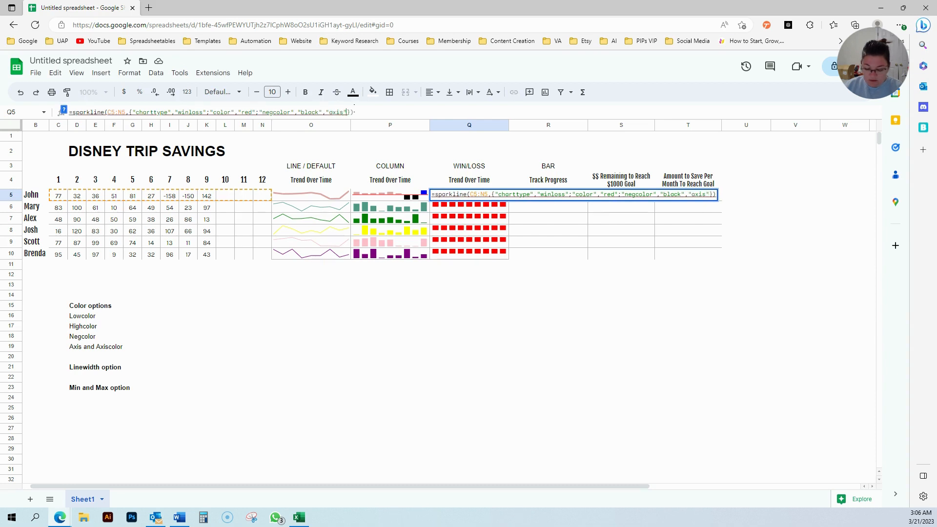
type(",true")
key("Return")
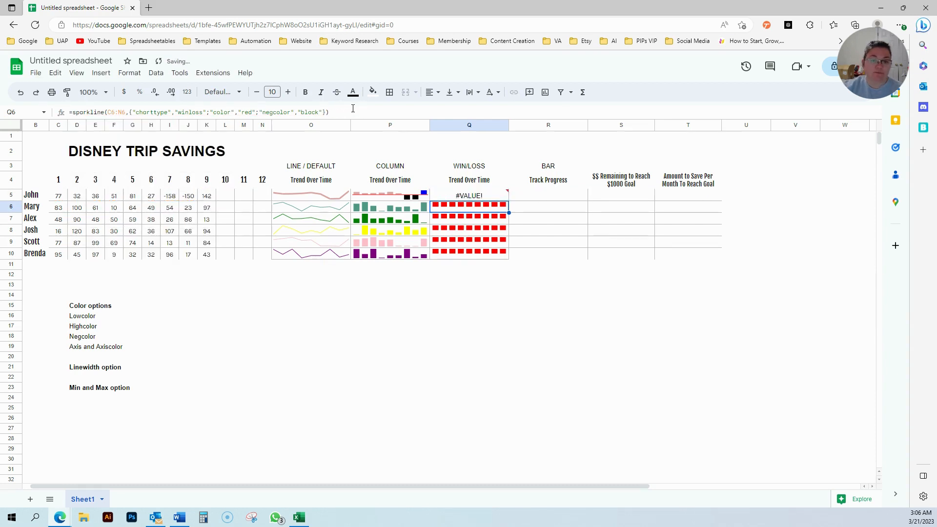
Remove the axis option from the Q5 win/loss sparkline formula so that it ends with the negcolor option.
left_click(460, 198)
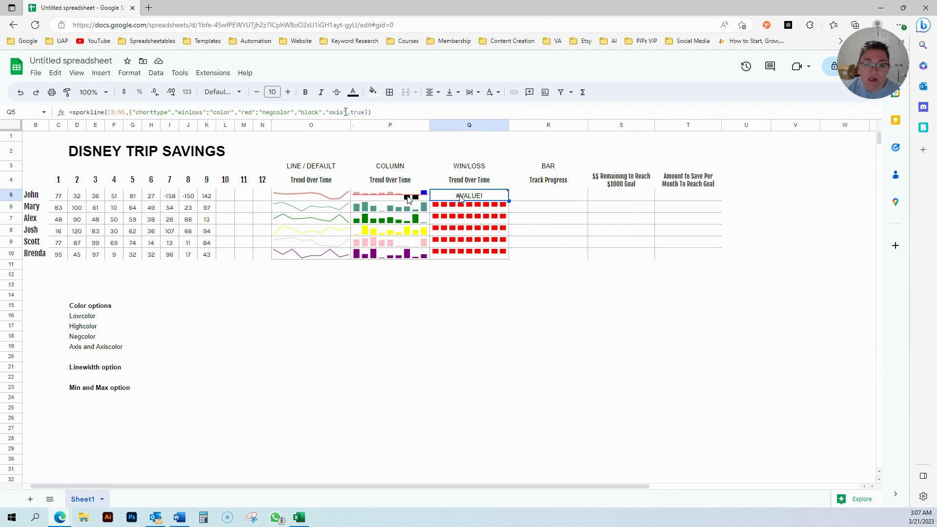
left_click(409, 199)
left_click(459, 196)
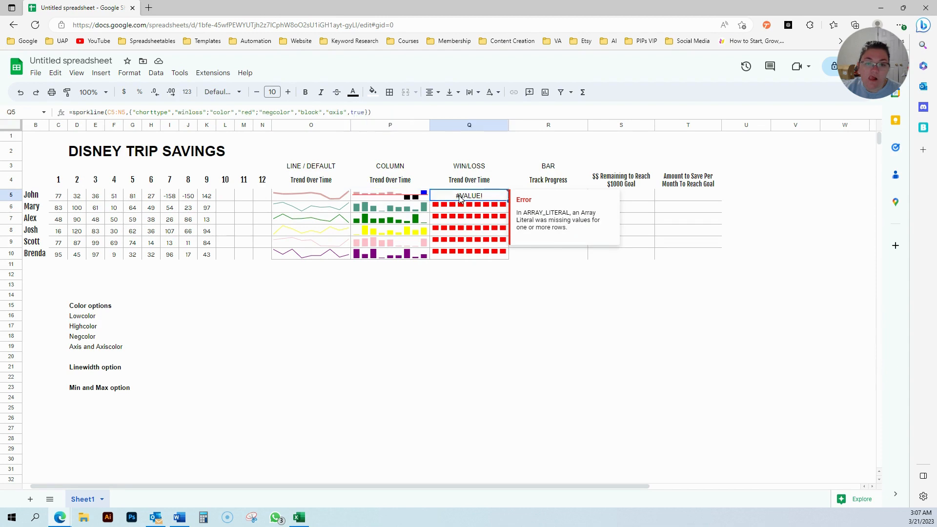
left_click_drag(325, 111, 382, 112)
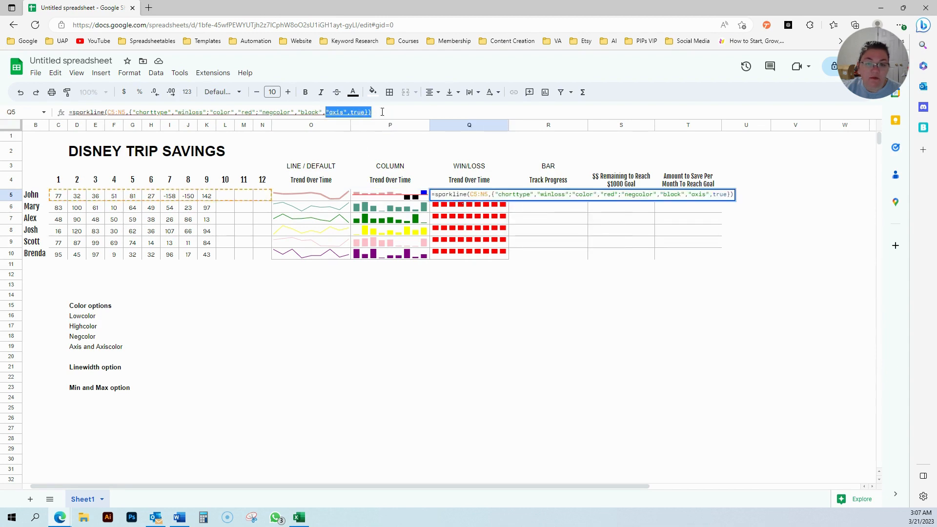
key("BackSpace")
key("BackSpace")
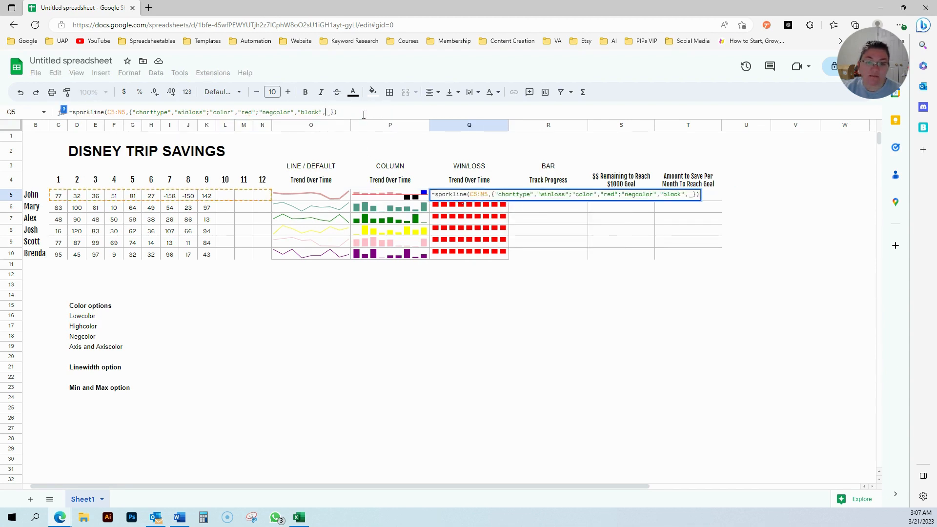
key("Return")
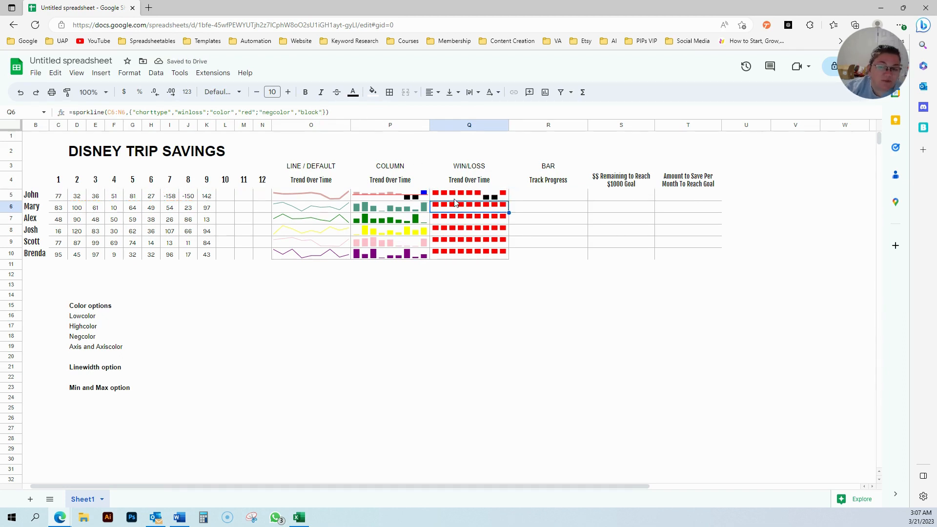
left_click(454, 198)
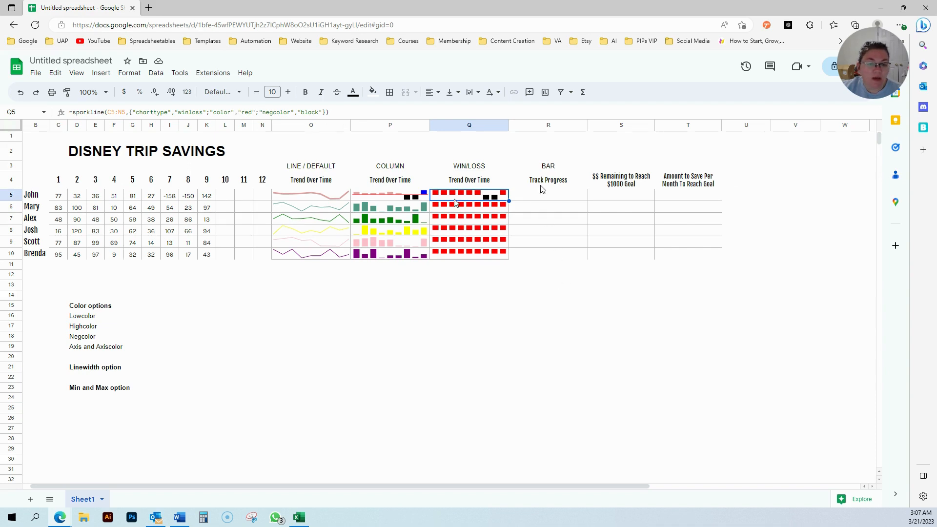
Create a bar sparkline in R5 from the range C5:N5 with the charttype option set to bar.
left_click(536, 200)
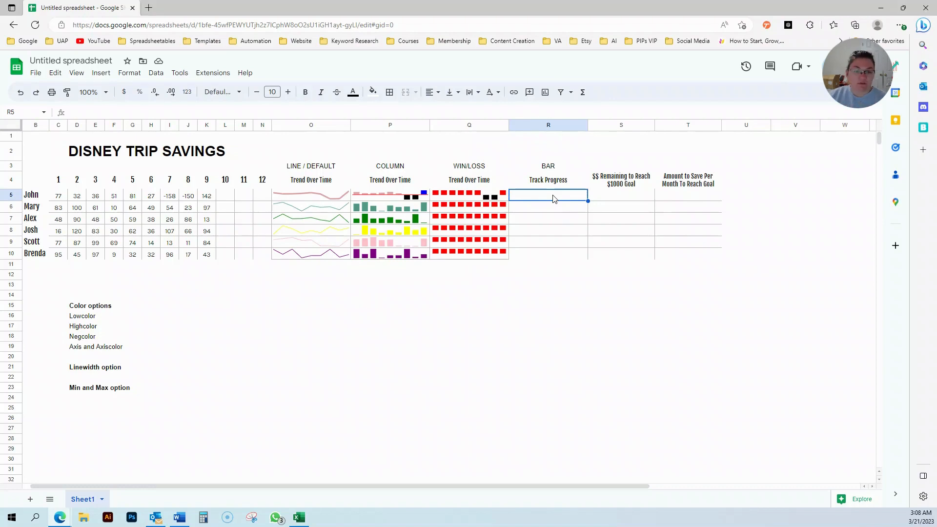
type("=sparkli")
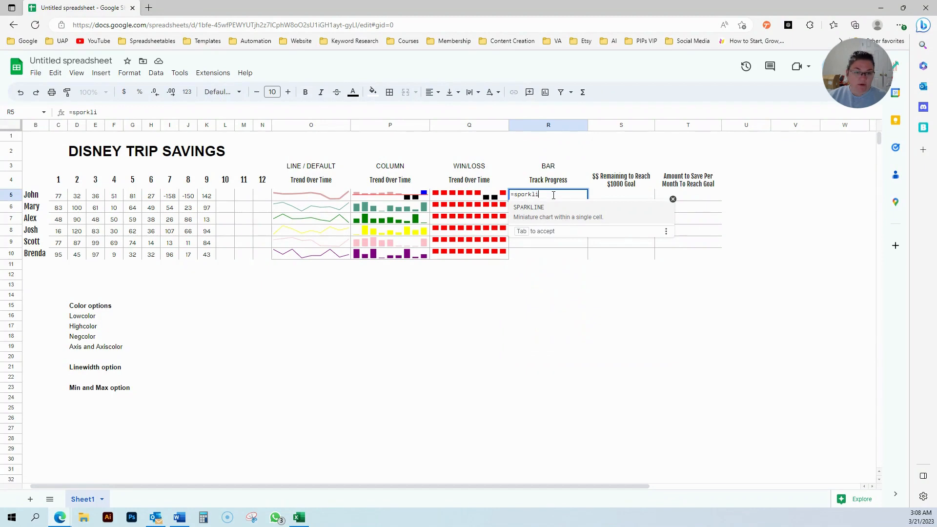
left_click(562, 213)
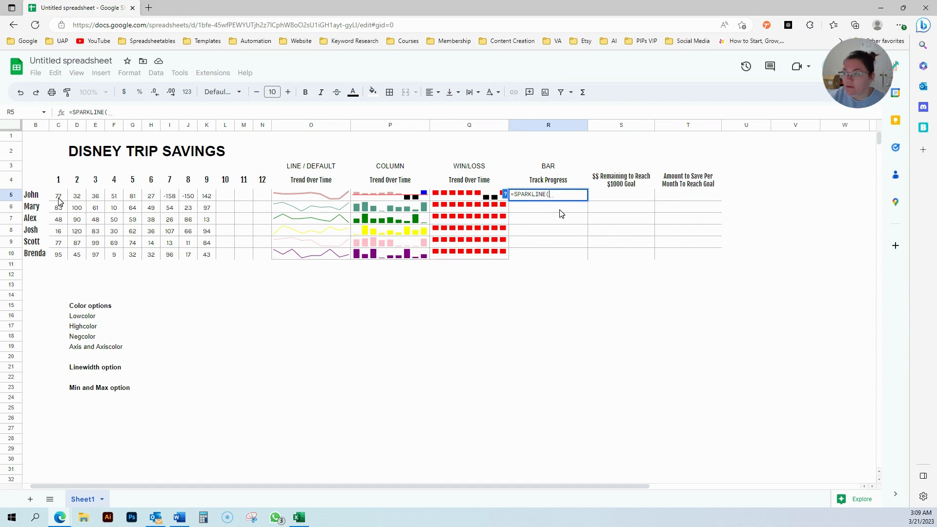
left_click_drag(58, 200, 257, 197)
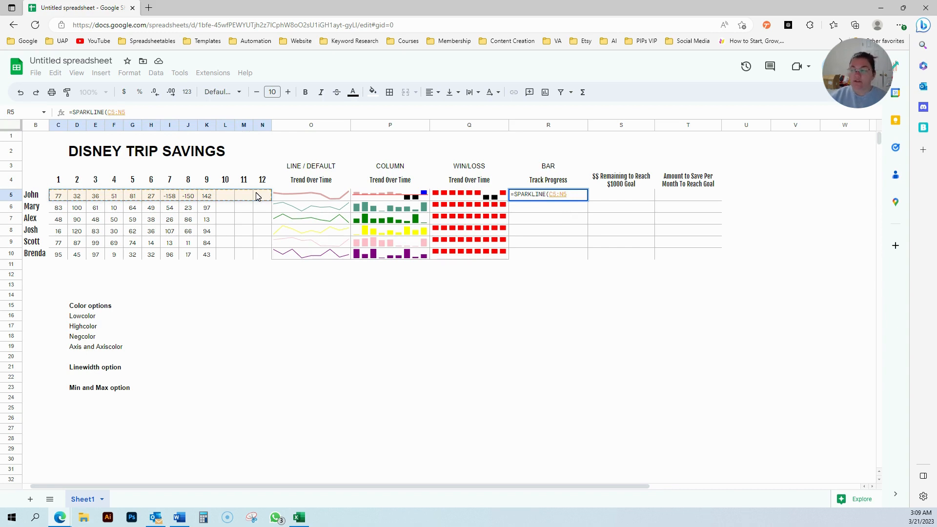
type(",")
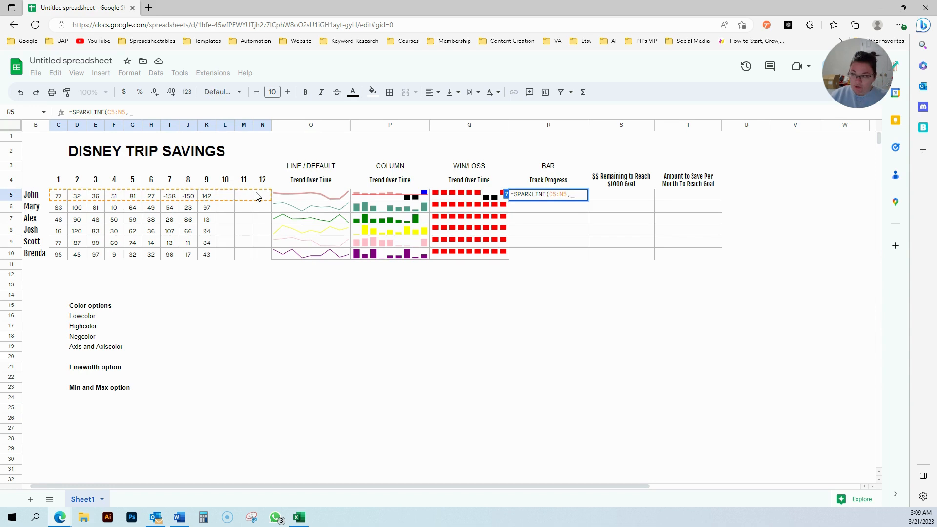
type("{")
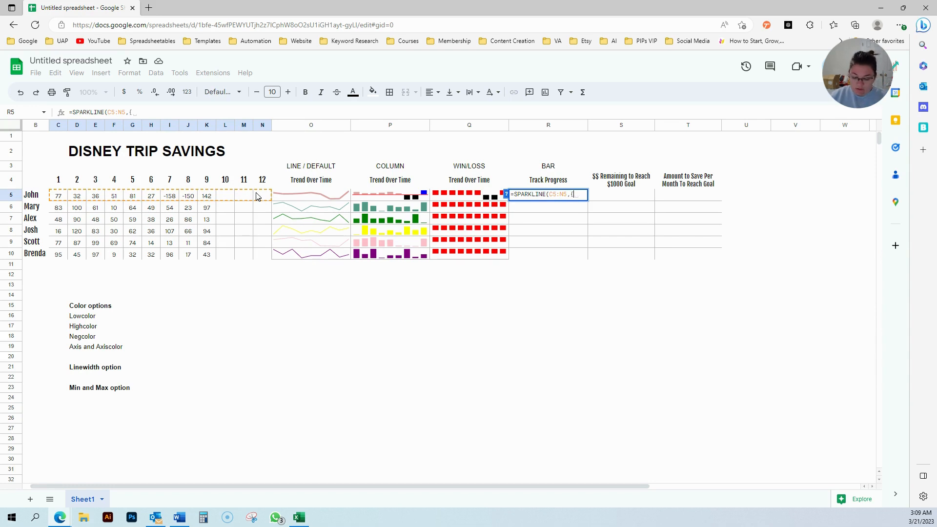
type("\"charttyp")
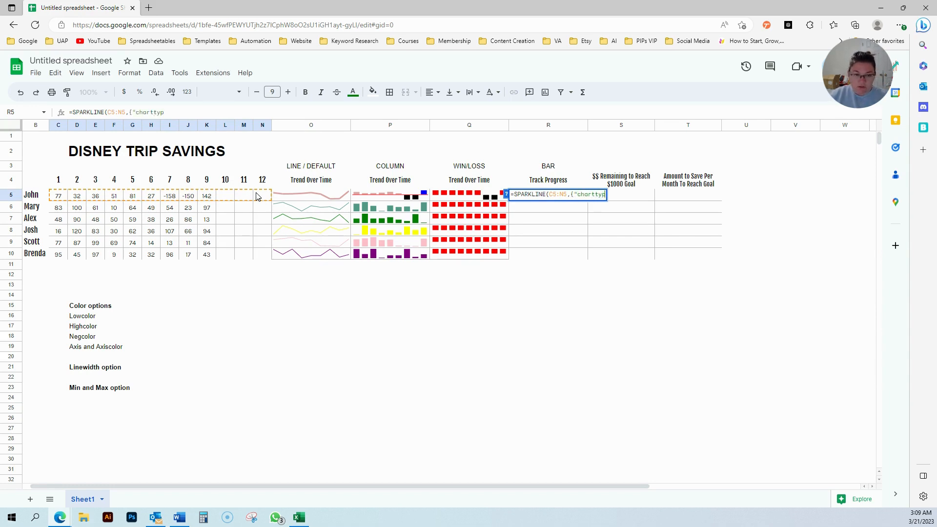
type("e\",\"")
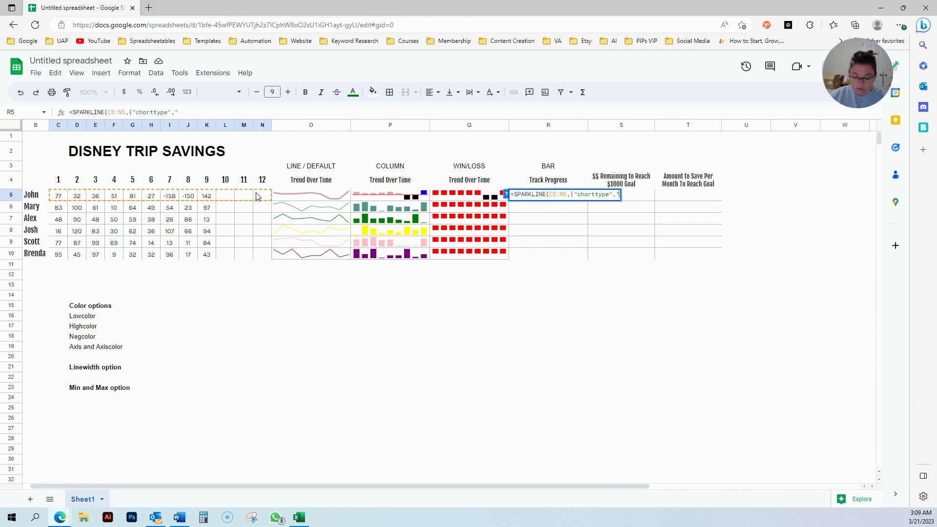
type("bar\"})")
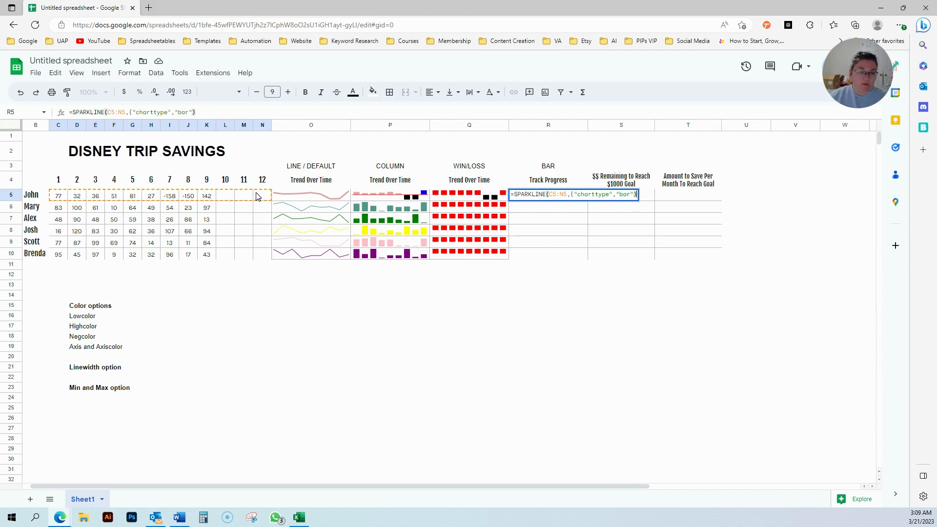
key("Return")
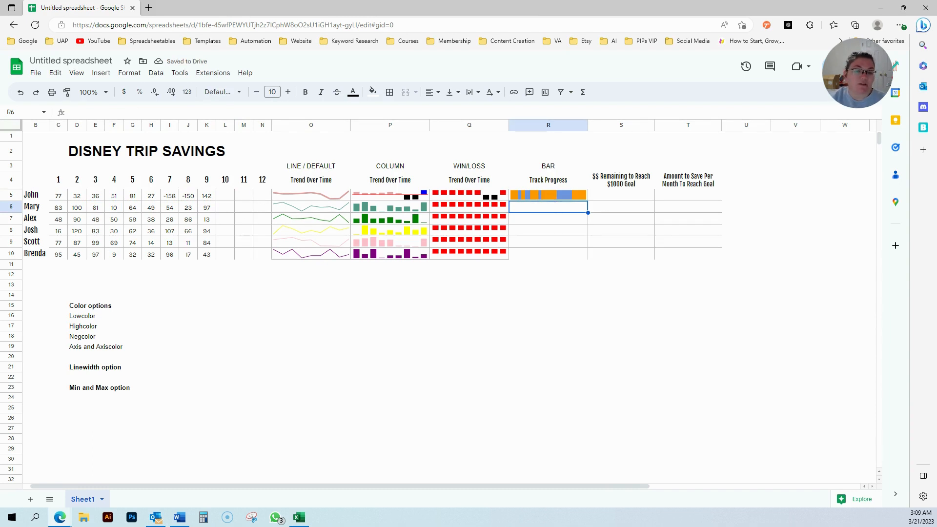
Add the max option with a value of 1000 to the R5 bar sparkline formula.
left_click(571, 196)
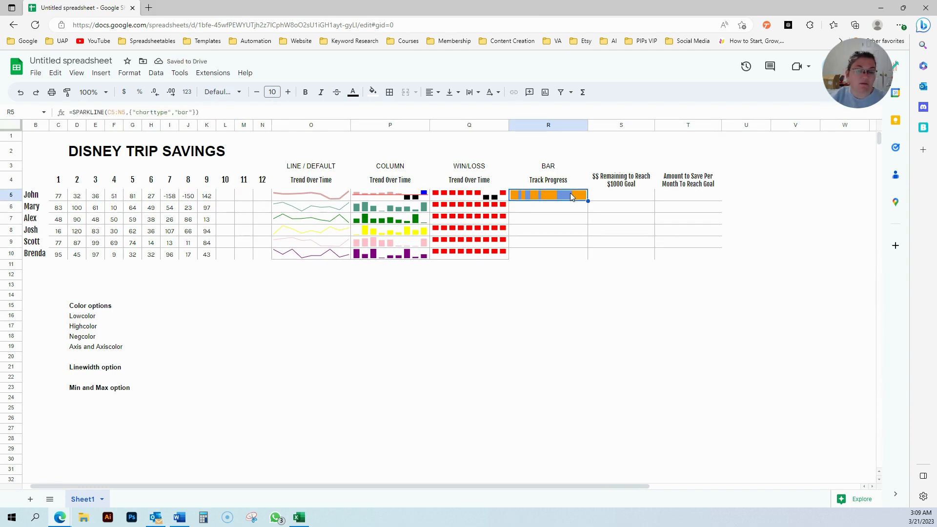
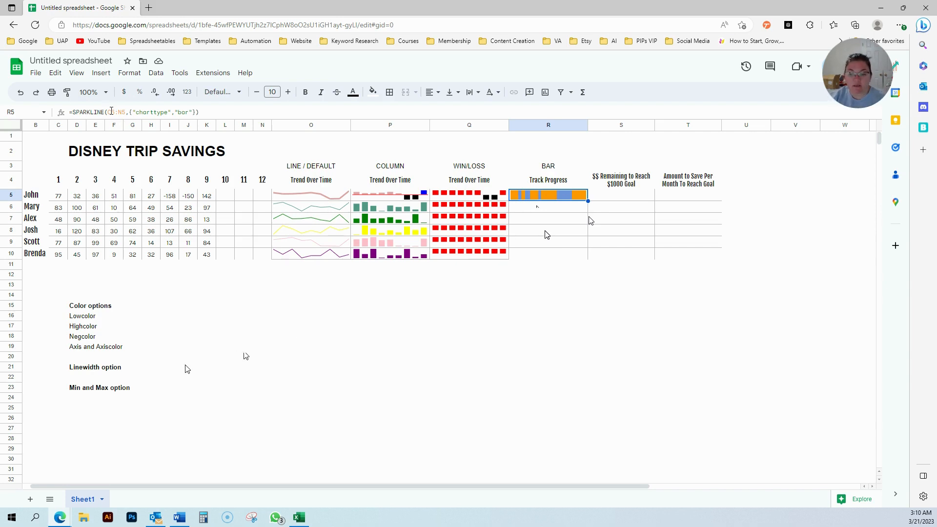
left_click(74, 390)
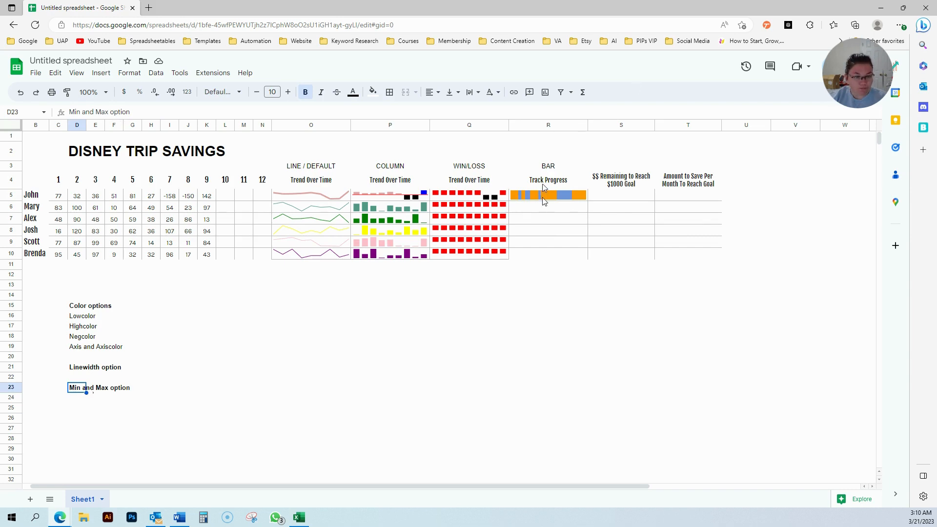
left_click(519, 196)
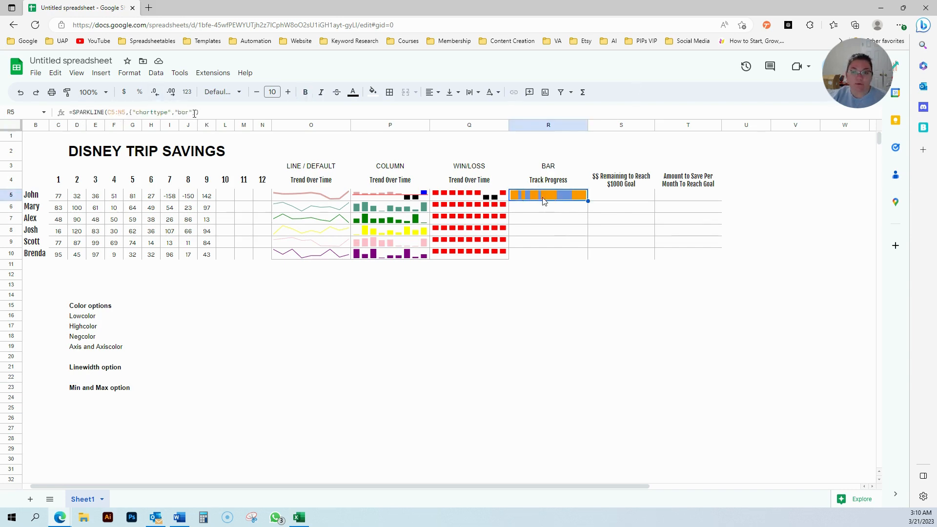
left_click(194, 113)
type(";")
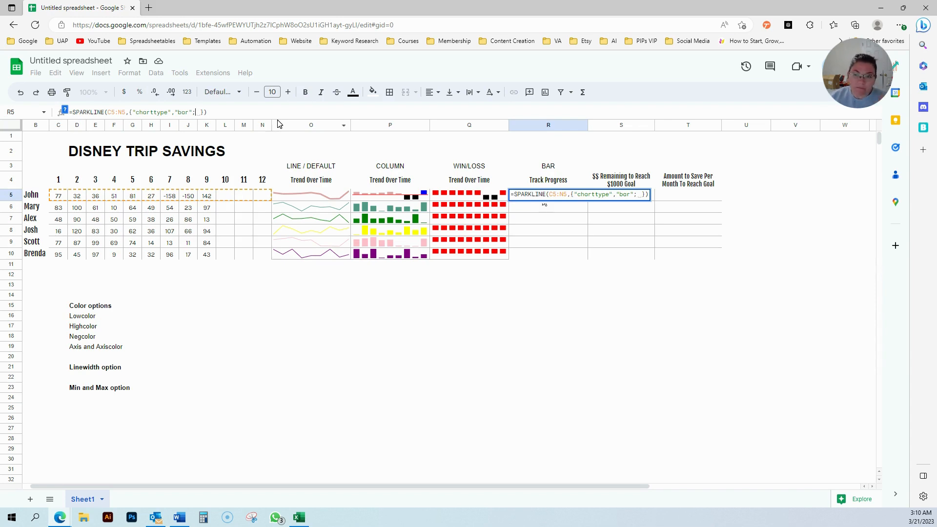
type("\"max\"")
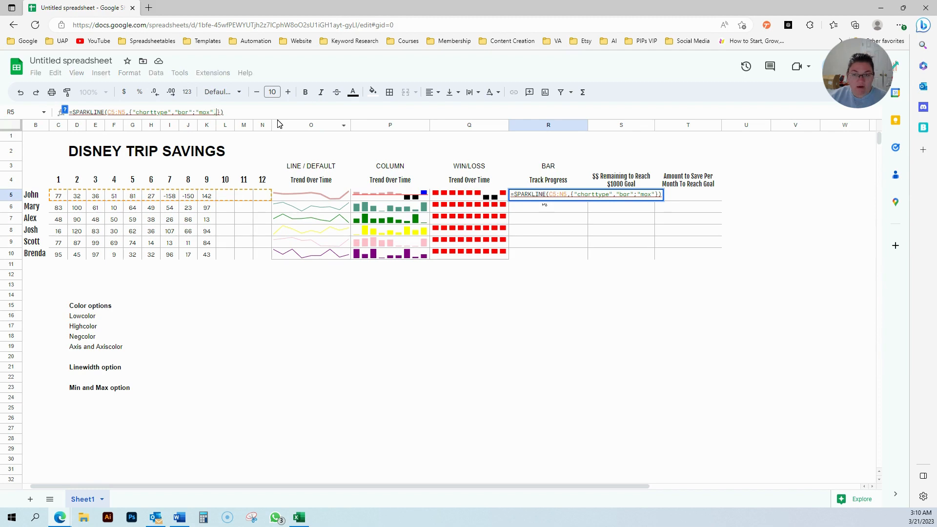
type(",1000")
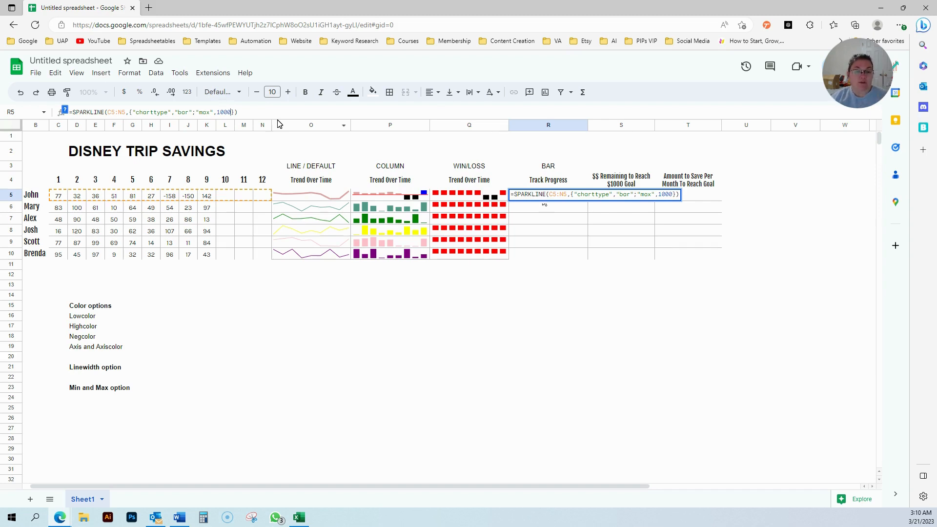
key("Return")
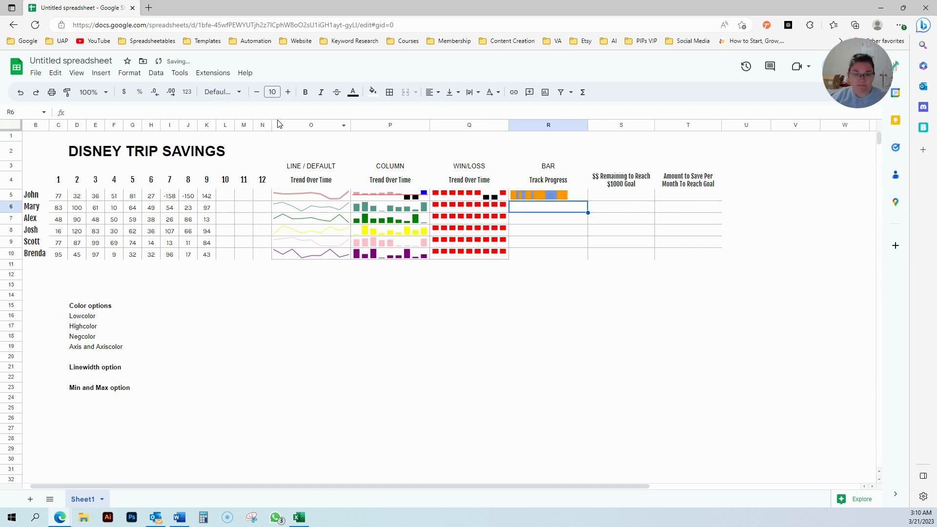
Wrap the C5:N5 range in the R5 bar sparkline formula in SUM, and check the sum of C5:K5.
left_click(536, 198)
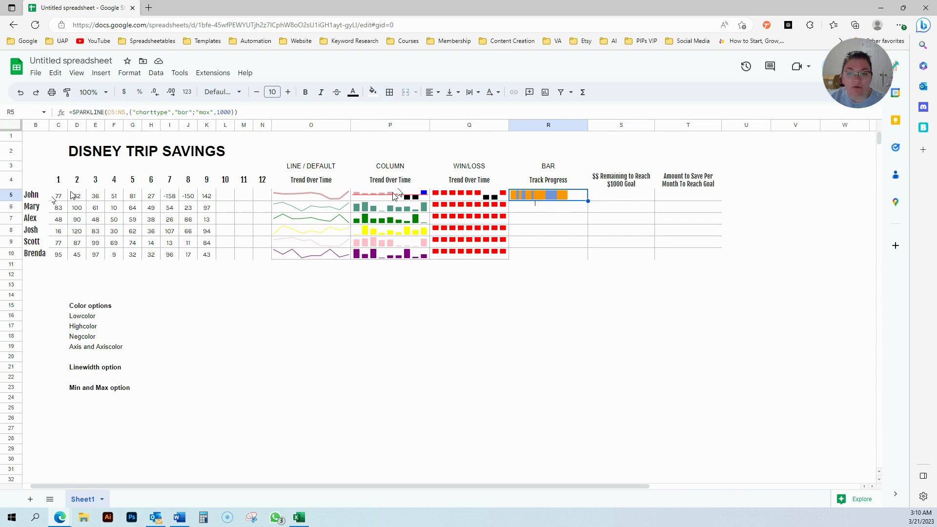
left_click(109, 112)
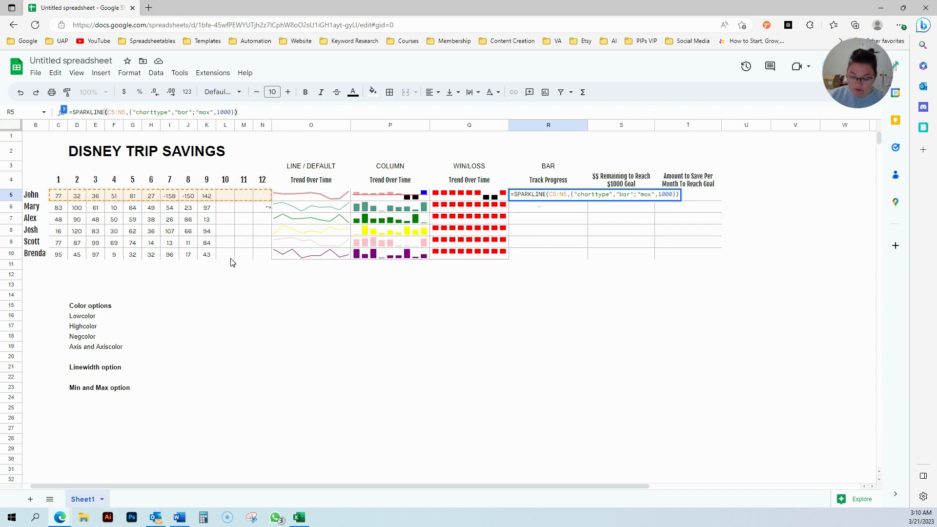
type("SUM")
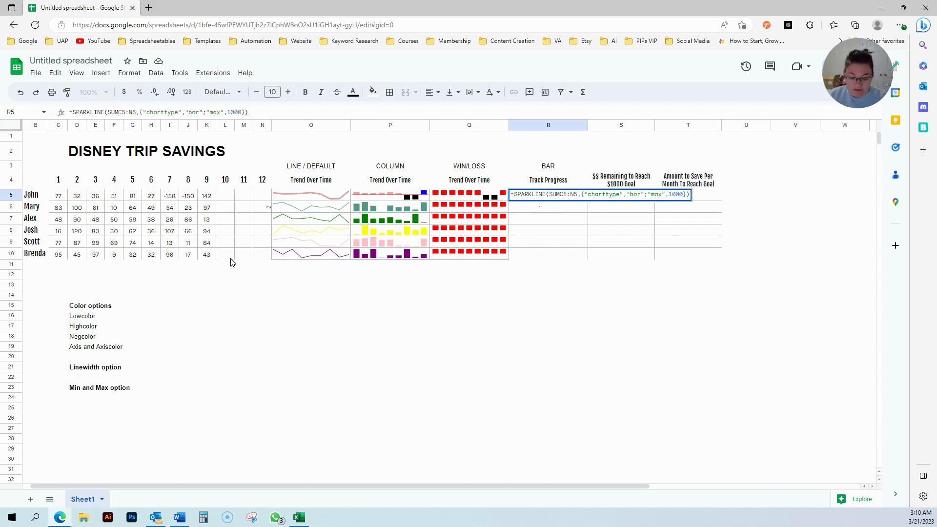
type("(C5:N5")
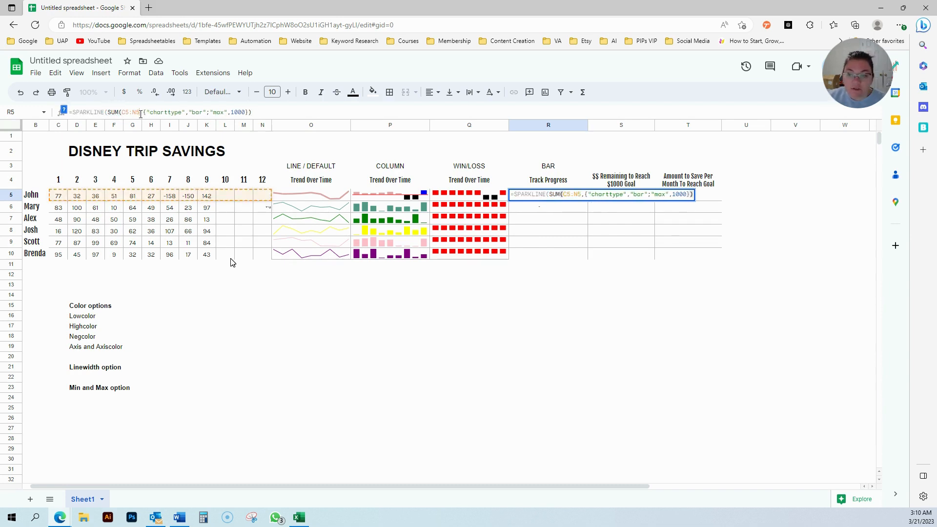
type(")")
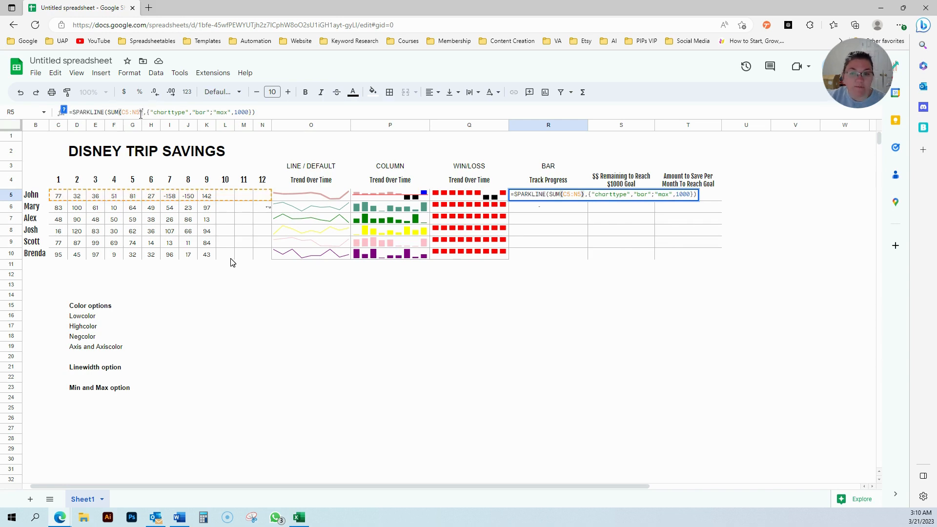
key("Return")
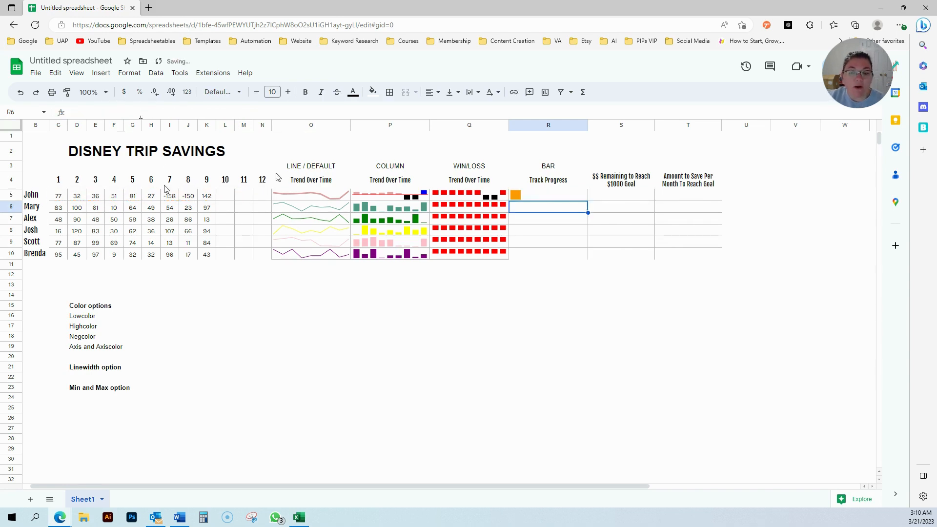
left_click(538, 198)
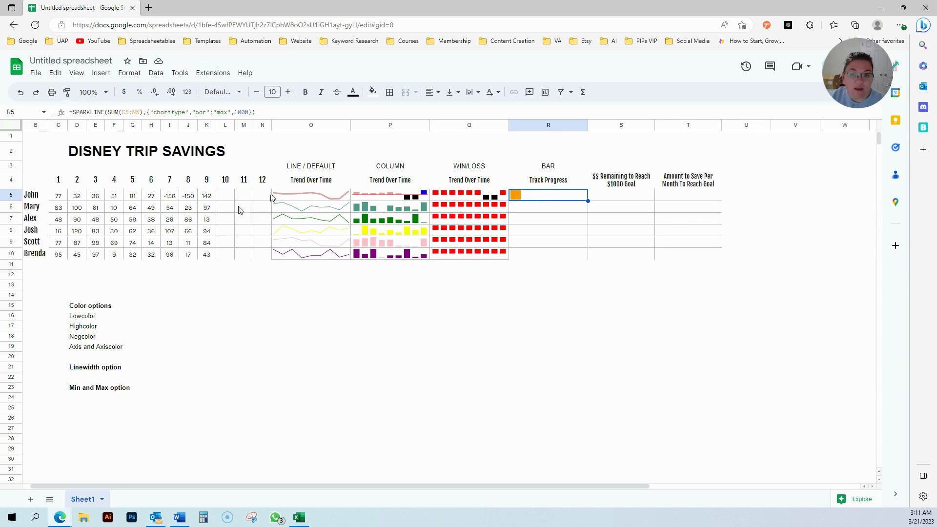
left_click_drag(59, 199, 207, 197)
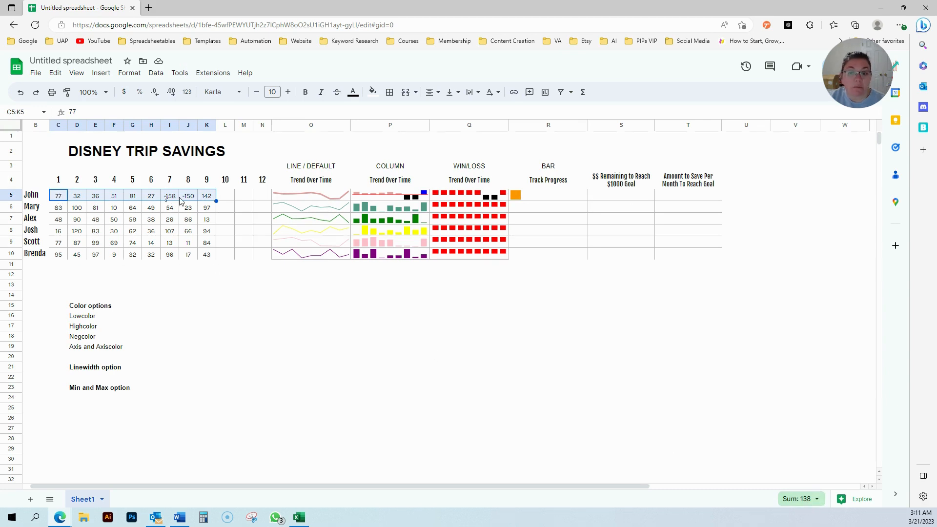
Enter =1000-(SUM(C5:N5)) in S5 for the amount remaining to the goal and accept the suggested autofill down to S10.
left_click(619, 197)
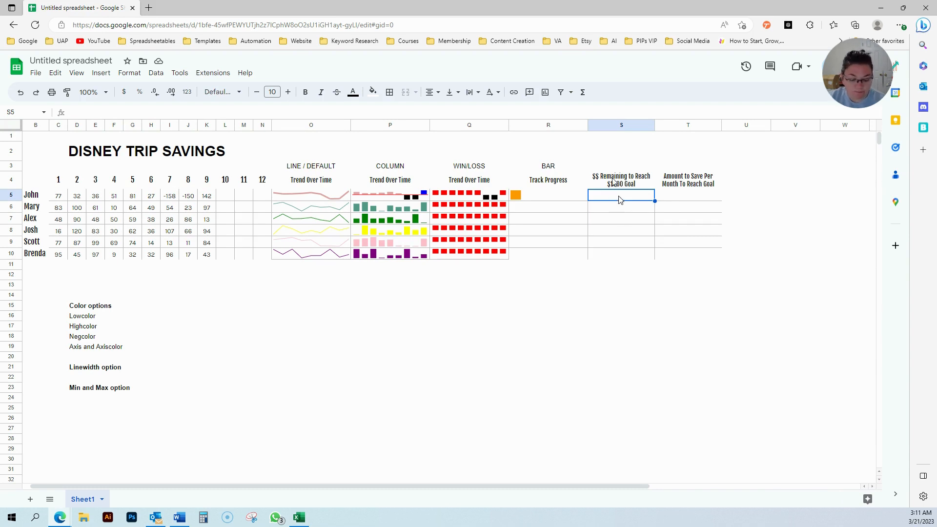
type("=")
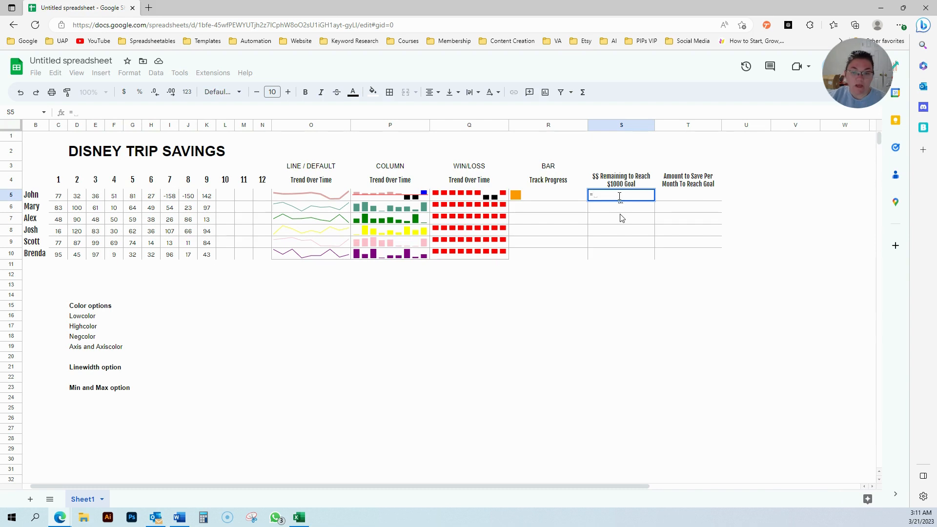
type("1000")
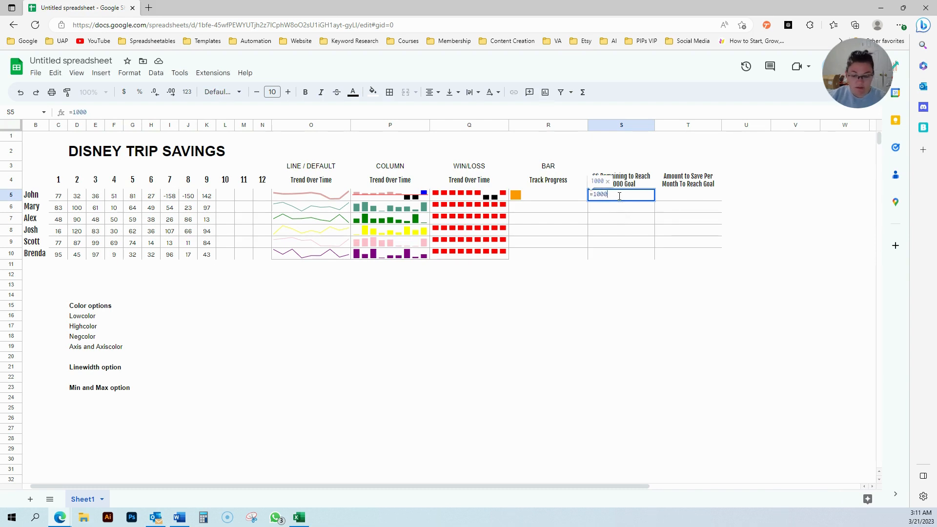
type("-")
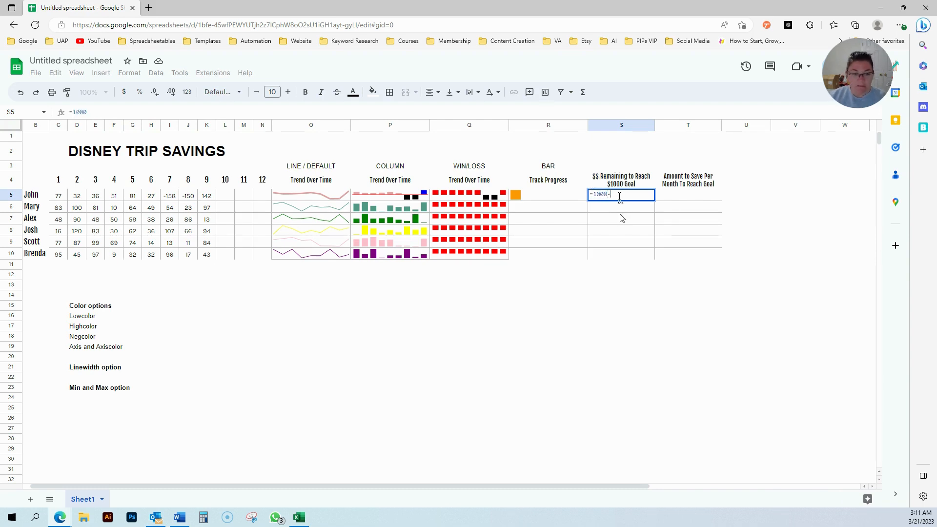
type("(")
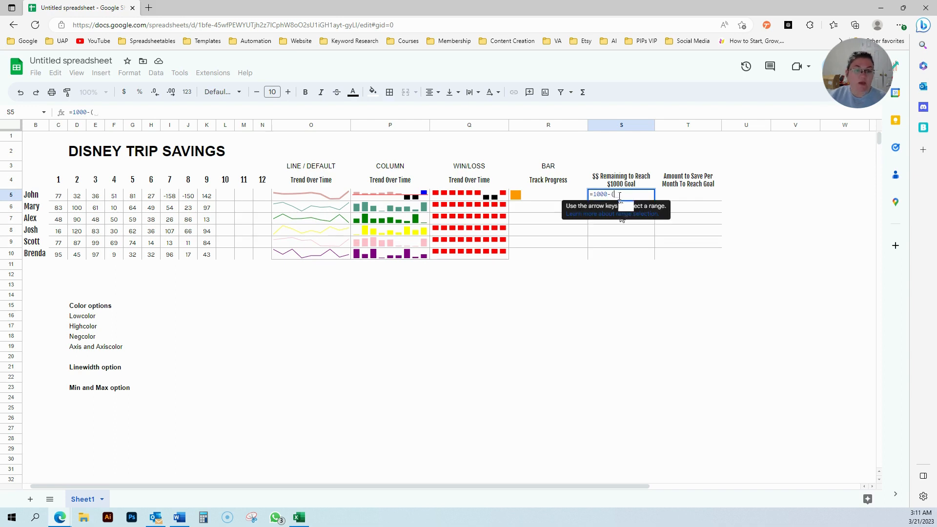
type("SUM(")
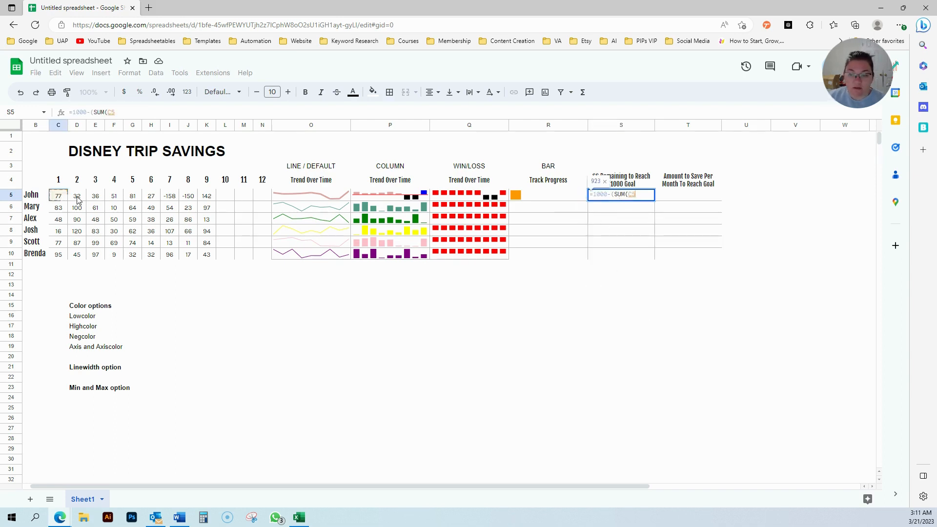
left_click_drag(58, 196, 259, 199)
type("))")
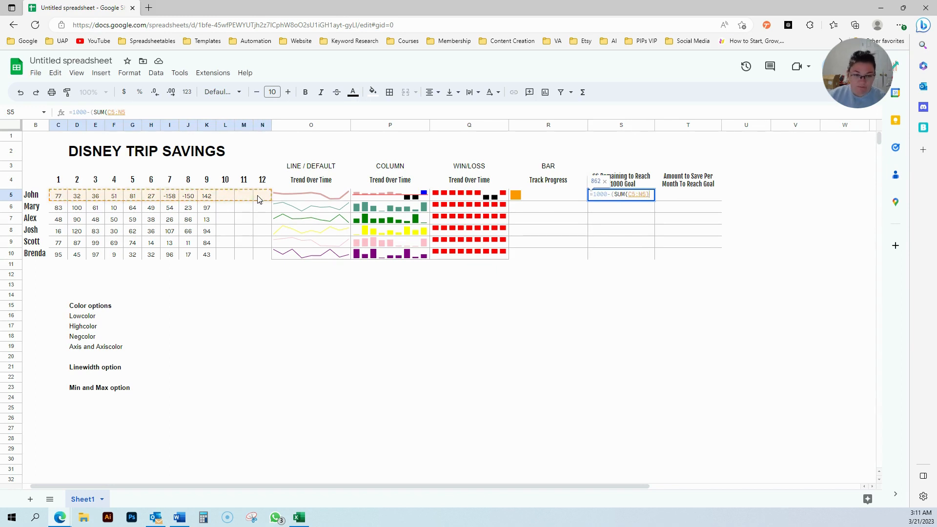
key("Return")
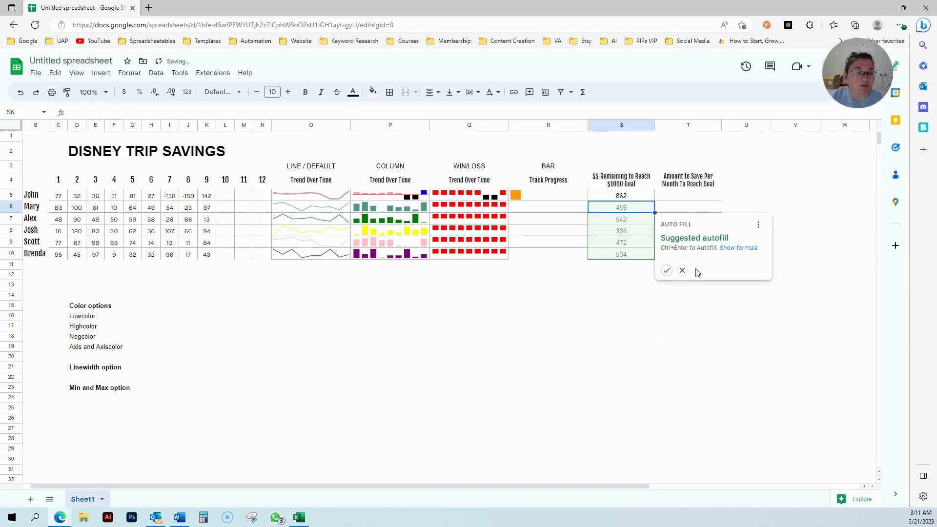
left_click(667, 270)
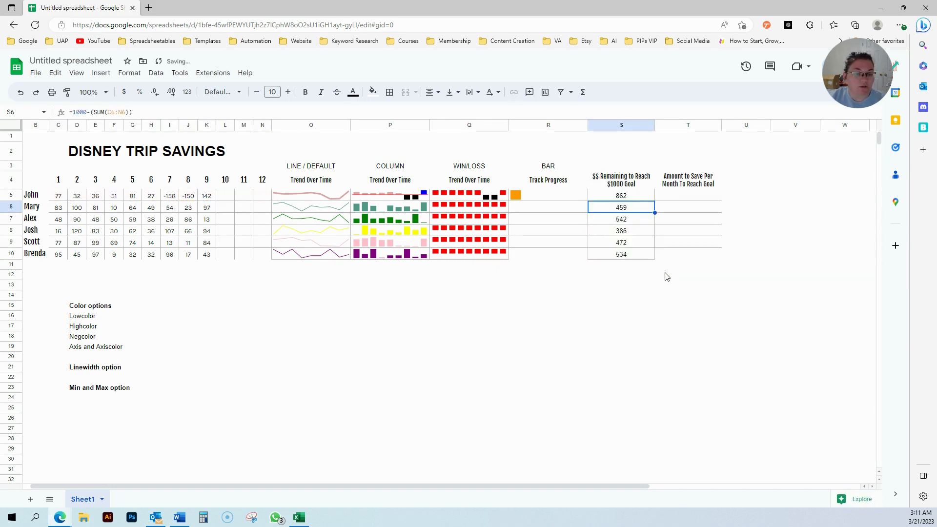
Fill the R5 bar sparkline formula down through R10.
left_click(626, 254)
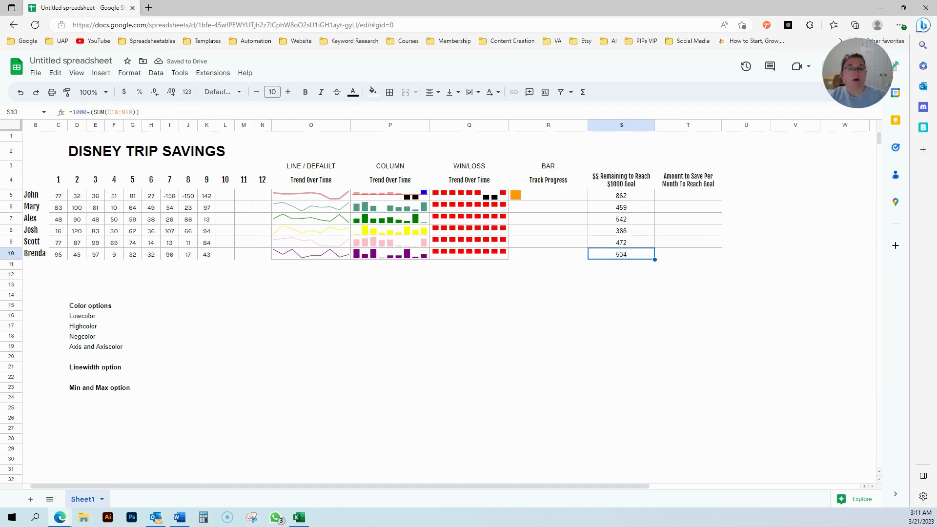
left_click(632, 197)
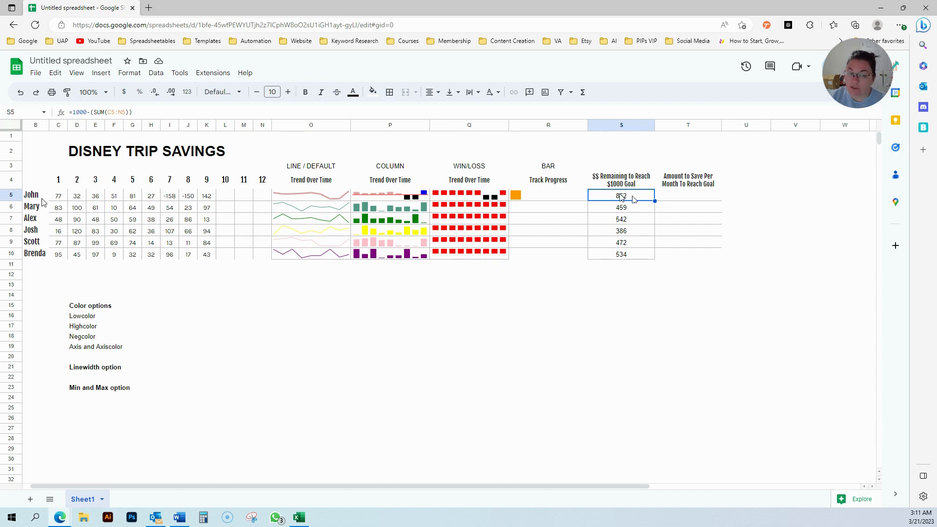
left_click(527, 199)
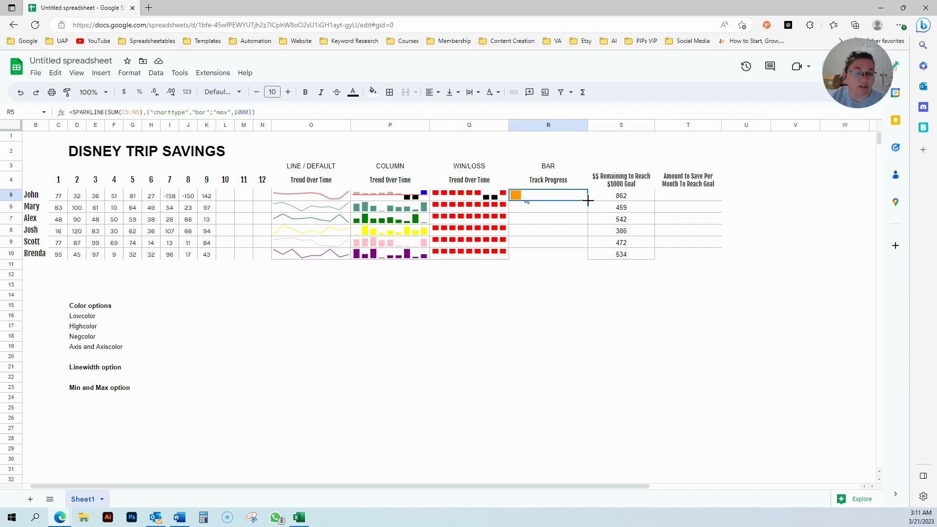
left_click_drag(587, 200, 583, 258)
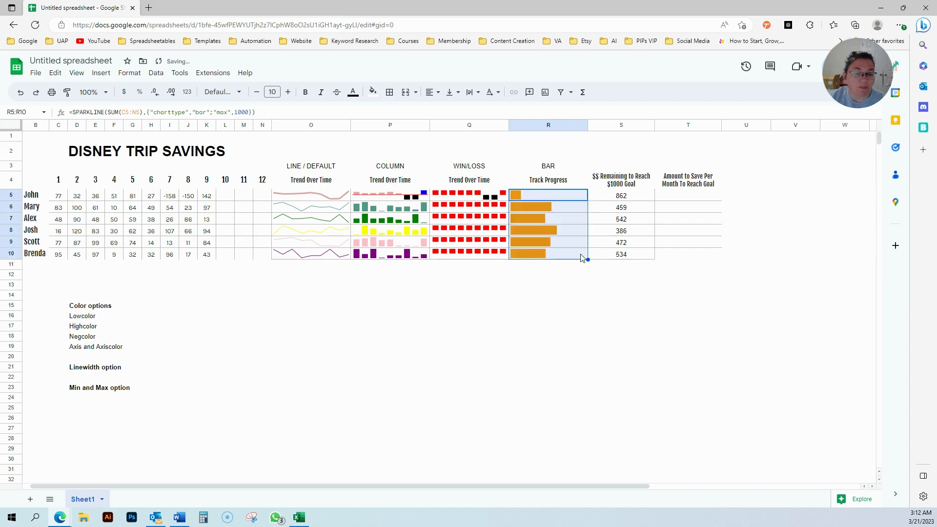
left_click(550, 328)
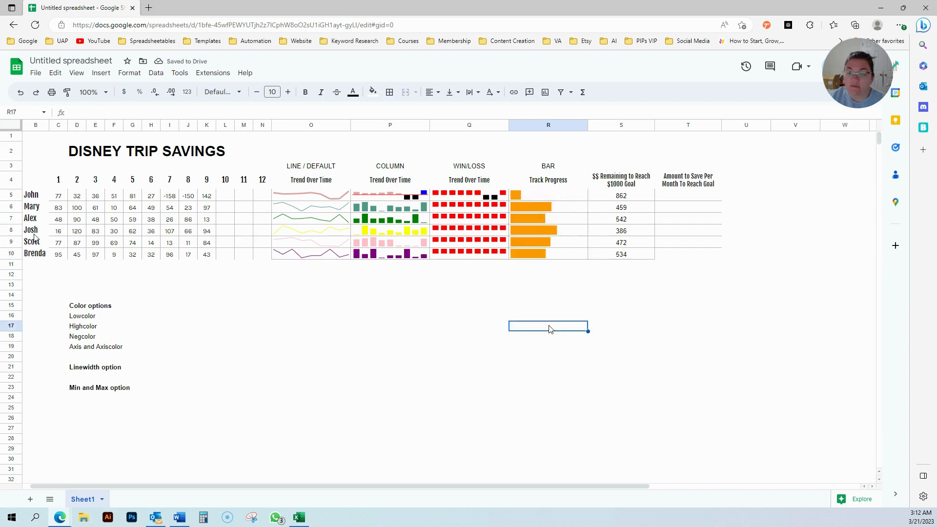
Enter savings of 100 in L8, M8 and N8 for months 10, 11 and 12.
left_click(618, 235)
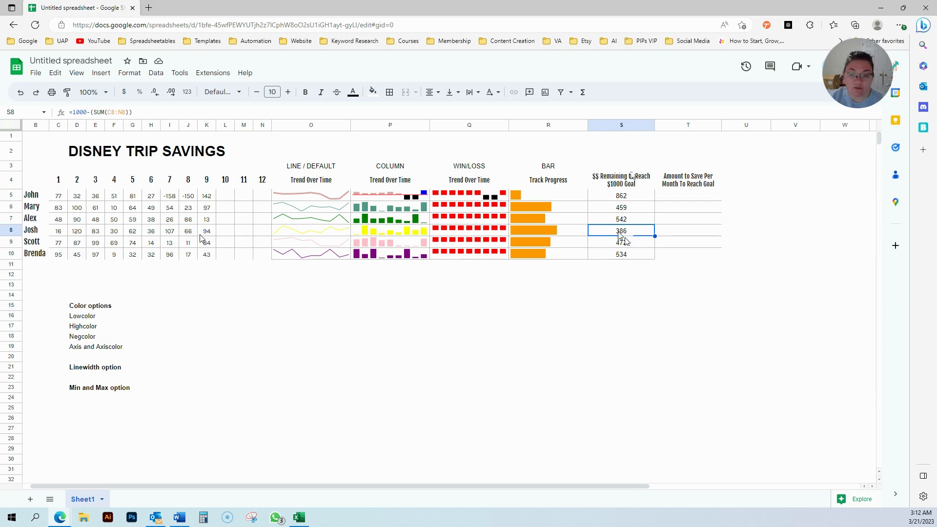
left_click(226, 236)
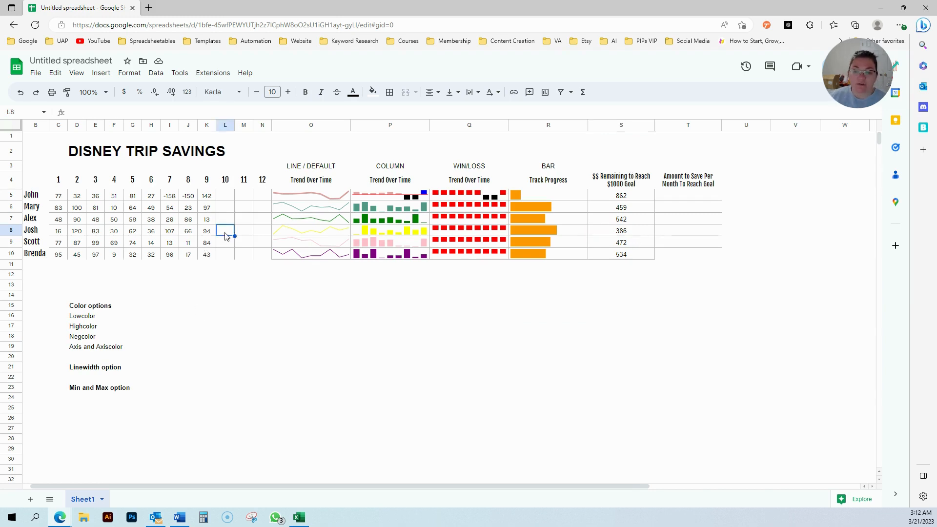
type("100")
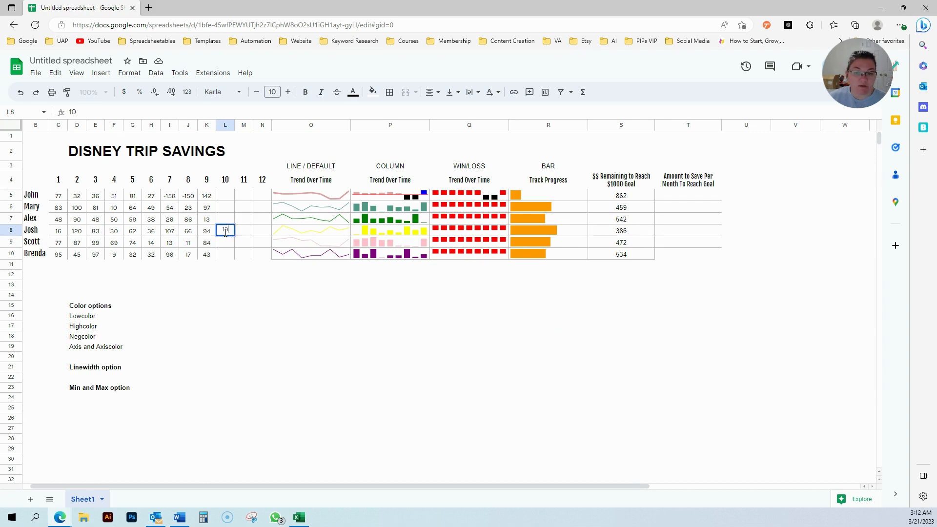
key("Tab")
type("100")
key("Tab")
type("100")
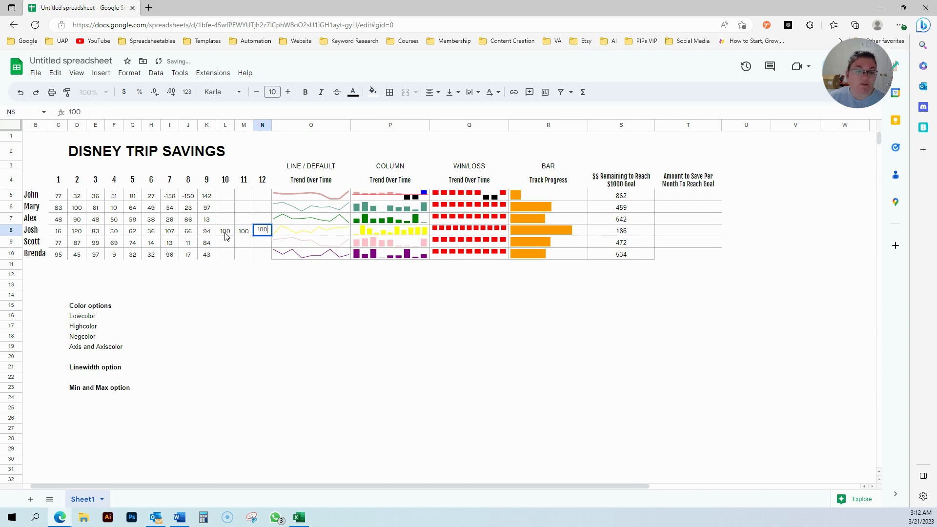
key("Return")
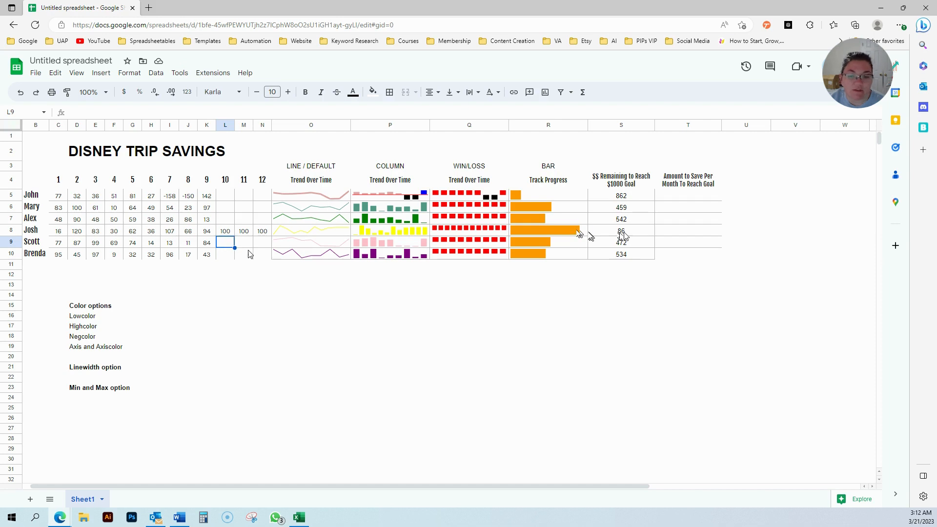
Change the month 12 savings in N8 to 186.
left_click(261, 232)
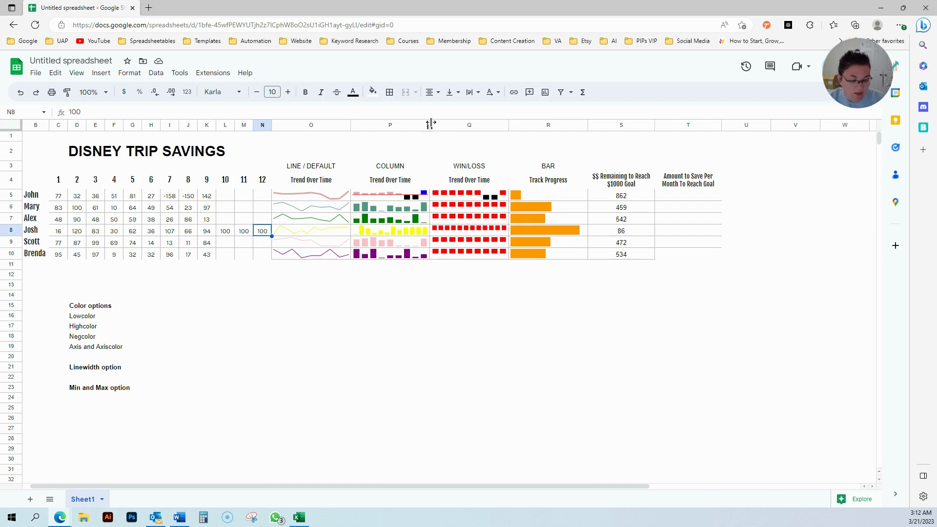
type("186")
key("Return")
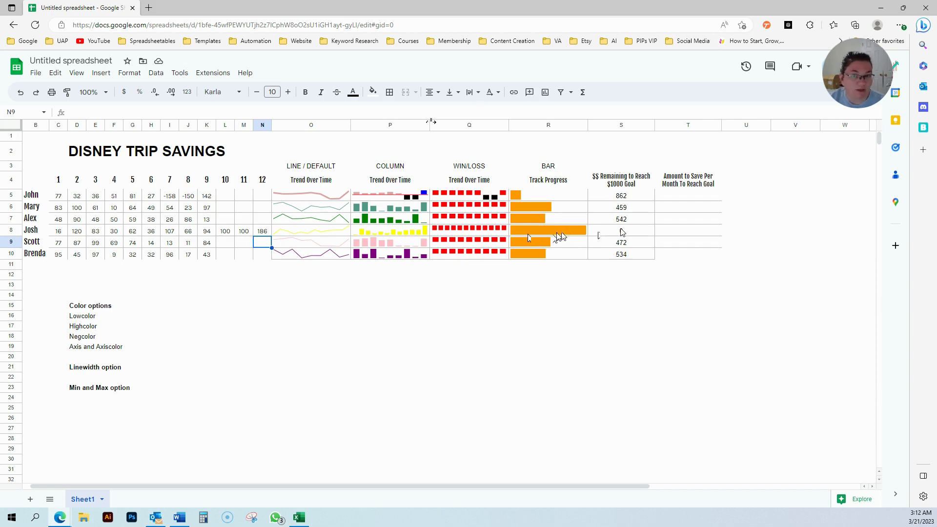
left_click(684, 197)
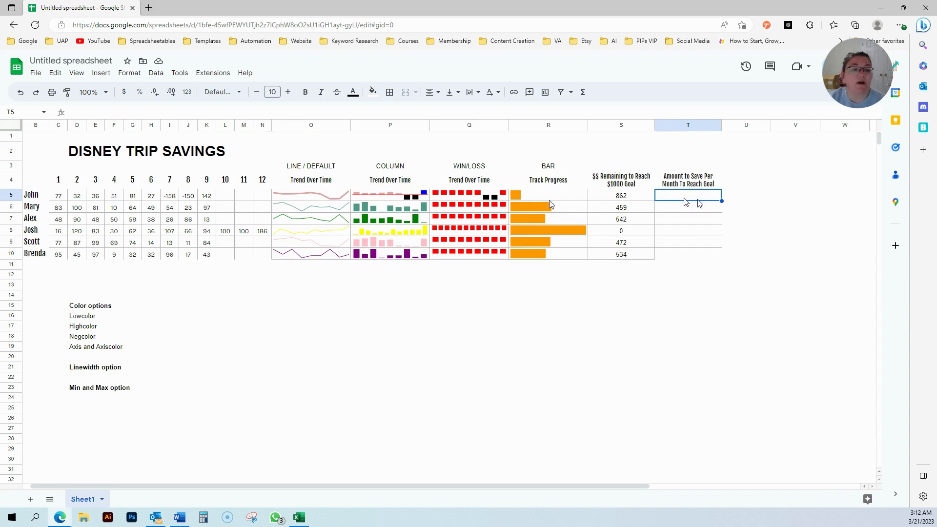
type("=")
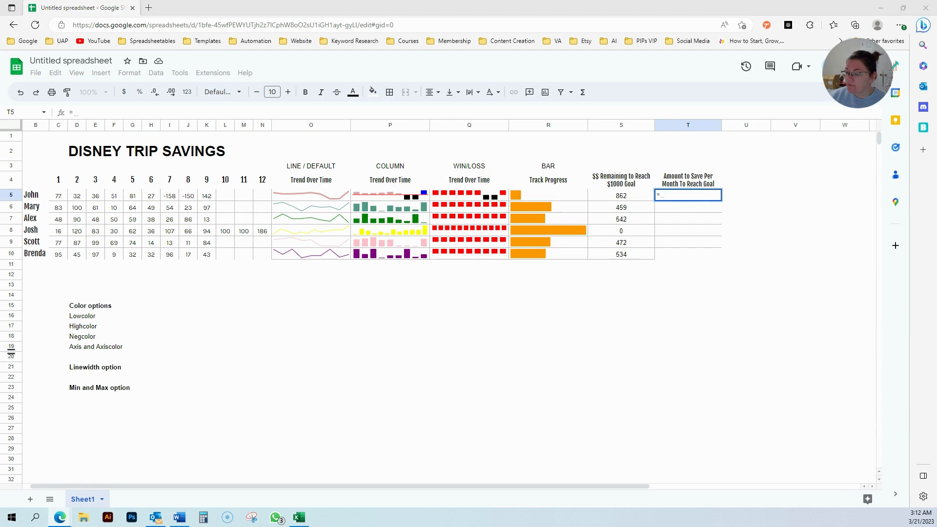
key("Escape")
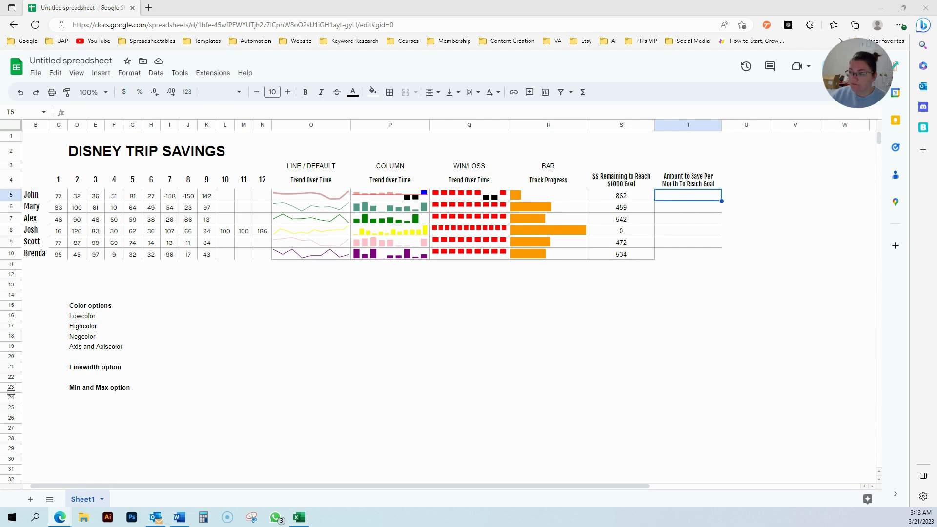
Enter =S5/3 in T5 for the monthly amount to save and accept the suggested autofill down to T10.
double_click(670, 196)
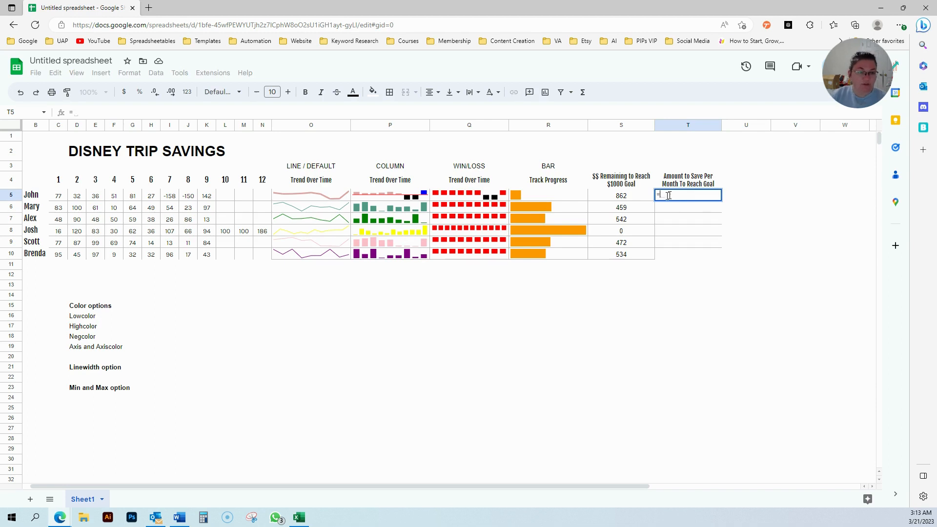
type("=")
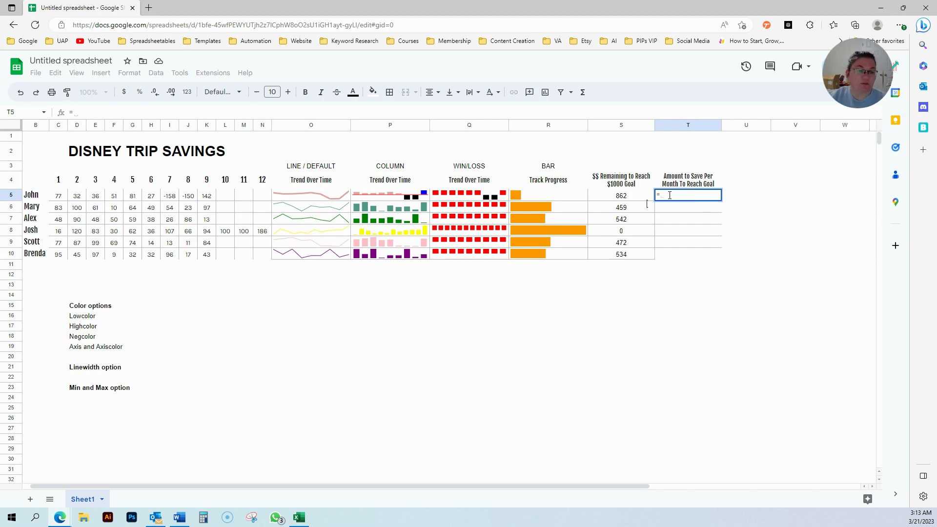
left_click(620, 196)
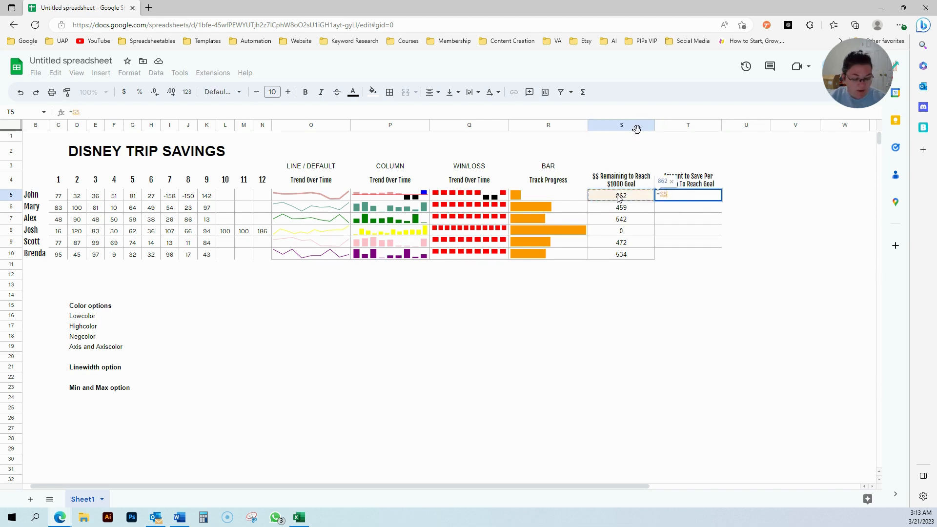
type("/")
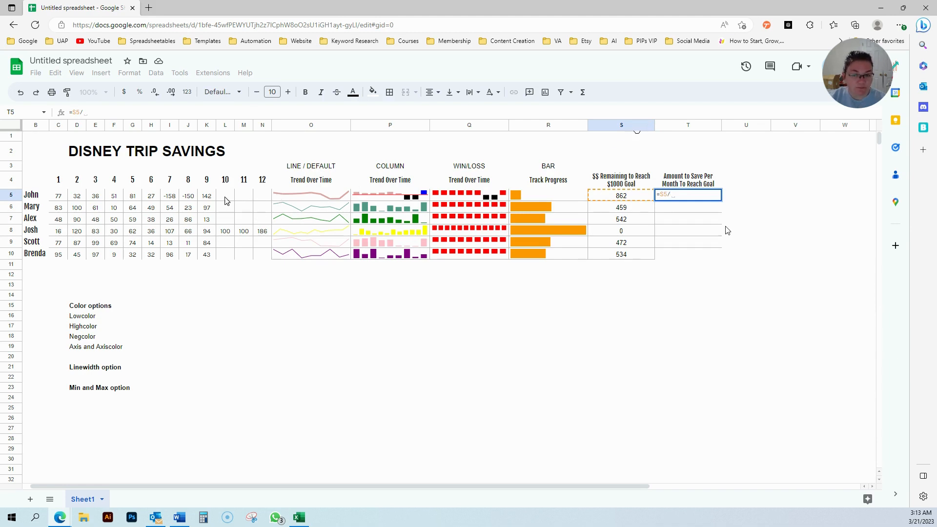
type("3")
key("Return")
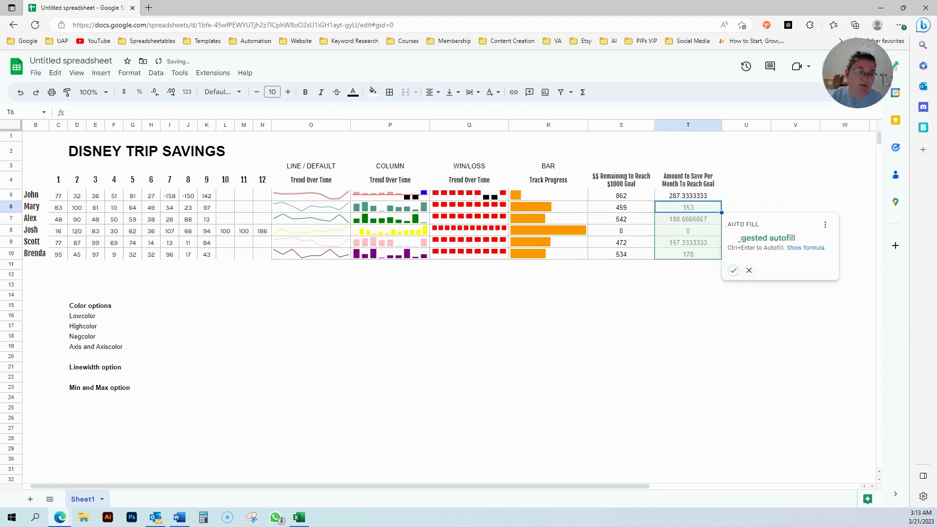
left_click(734, 272)
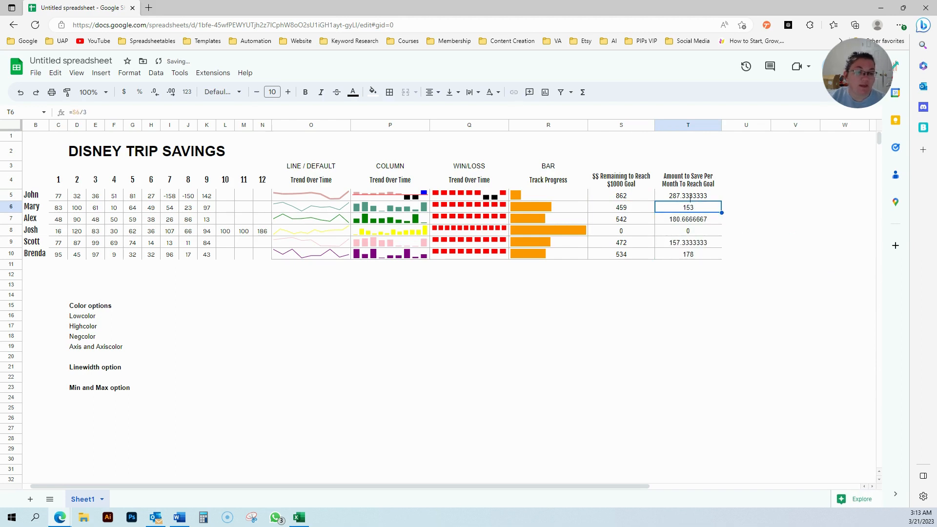
Decrease the decimal places of the monthly amounts in T5:T10 to whole numbers.
left_click_drag(688, 195, 688, 255)
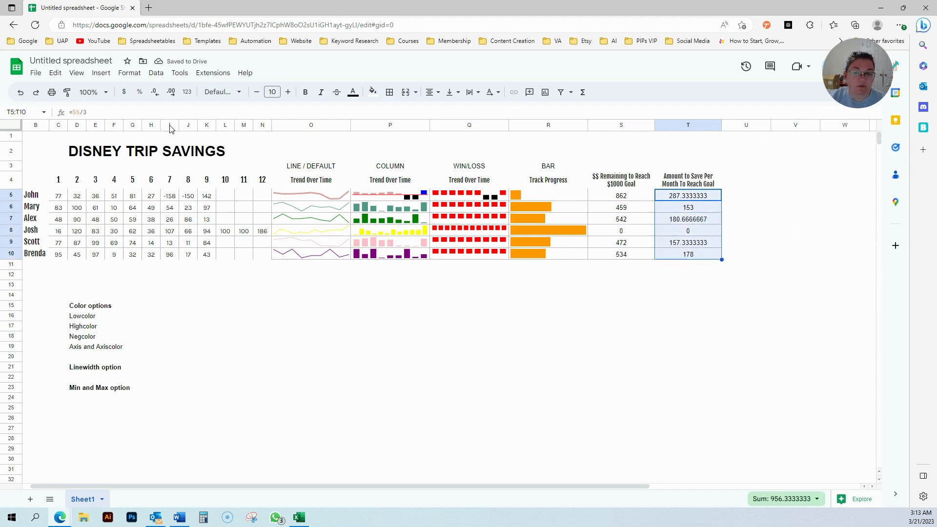
left_click(158, 96)
left_click(159, 97)
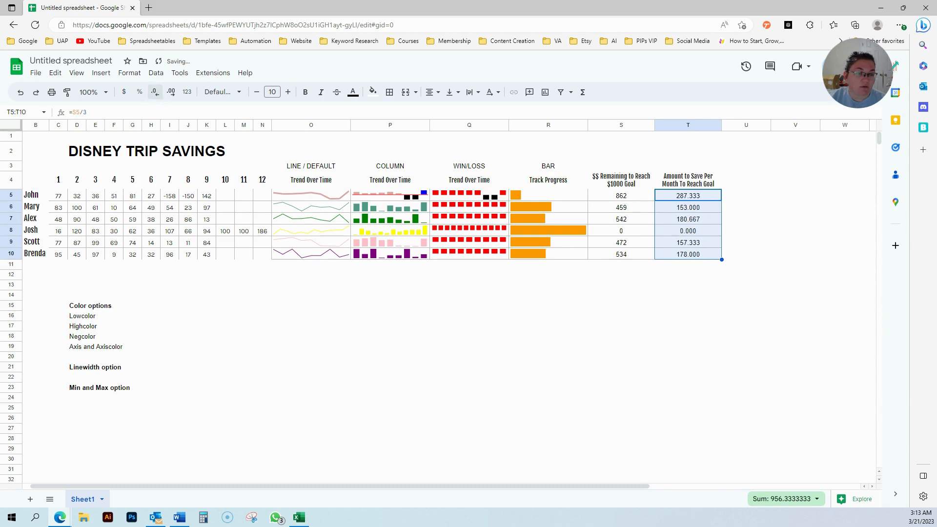
left_click(159, 98)
left_click(159, 97)
left_click(159, 98)
left_click(159, 97)
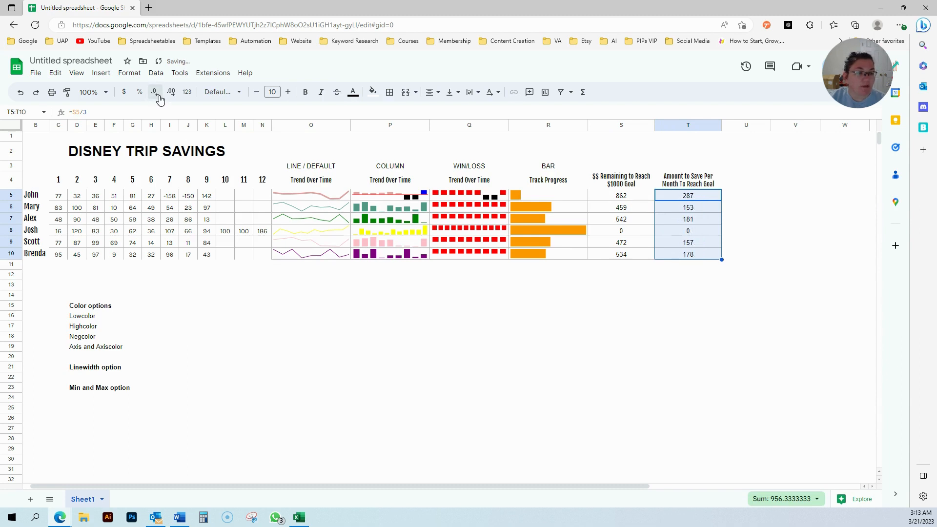
left_click(591, 337)
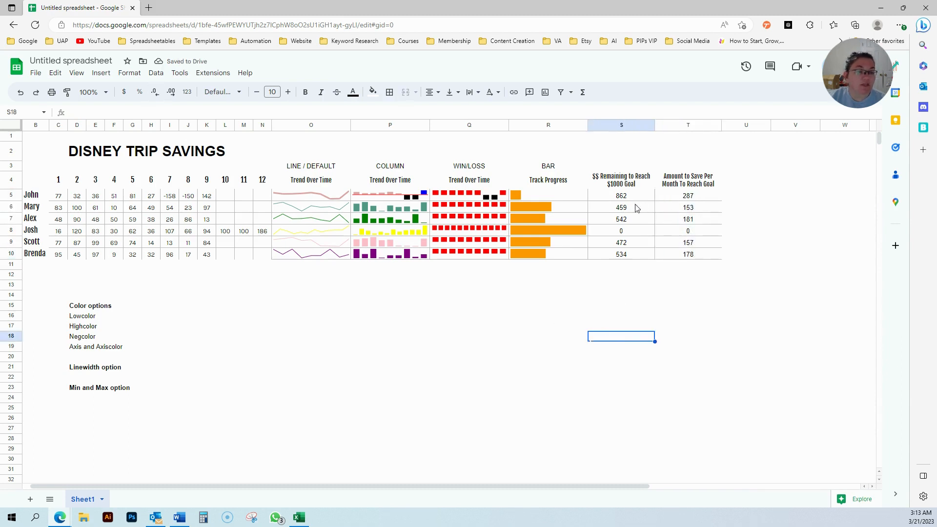
Format the remaining and monthly amounts in S5:T10 as dollar currency.
left_click_drag(629, 195, 684, 254)
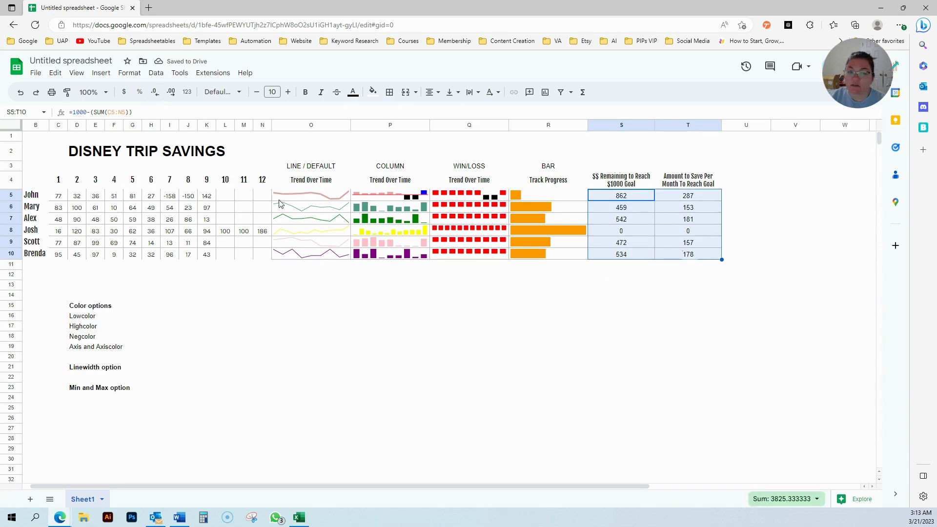
left_click(124, 92)
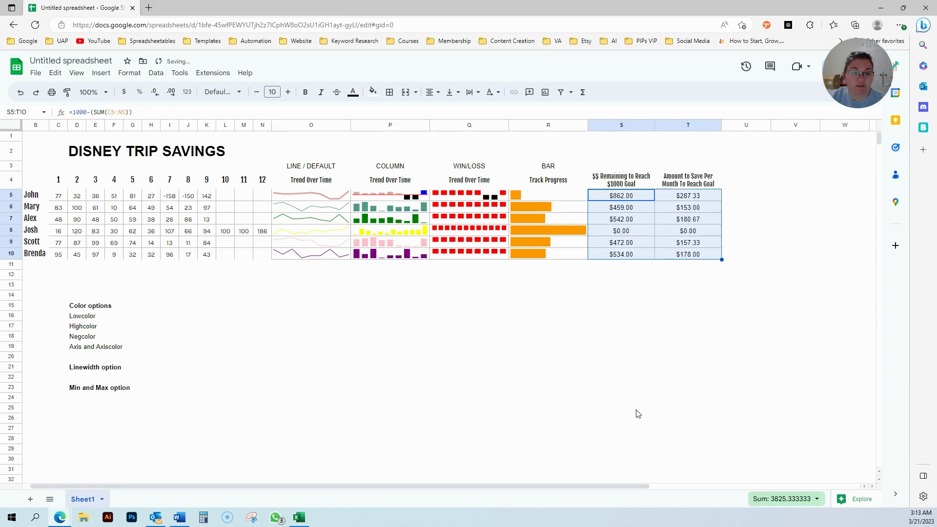
left_click(628, 305)
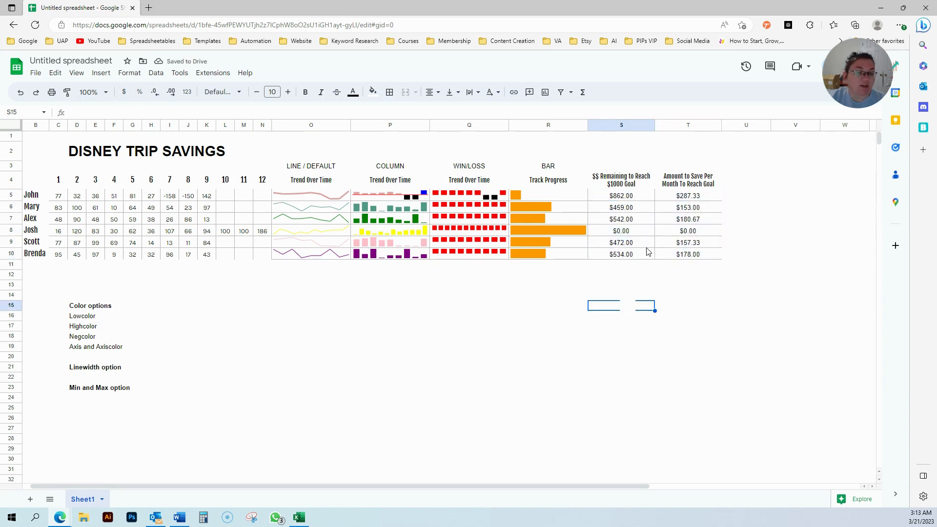
Check the remaining amount in S8 and the monthly amounts in T8, T10, T9 and T5.
left_click(681, 233)
left_click(623, 232)
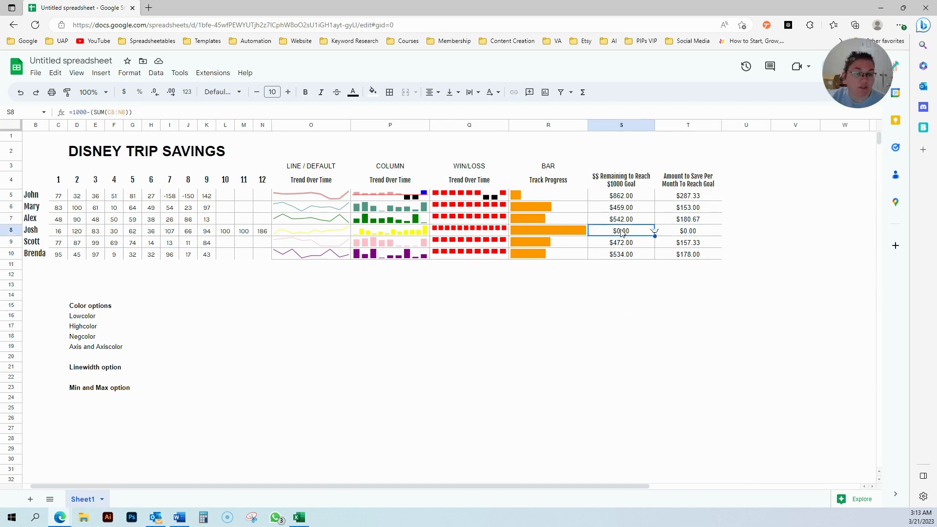
left_click(679, 231)
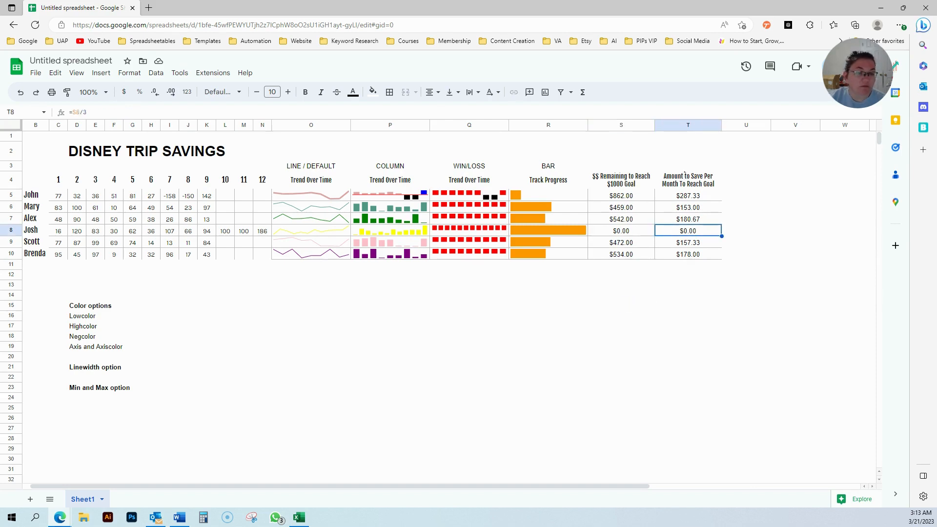
left_click(690, 256)
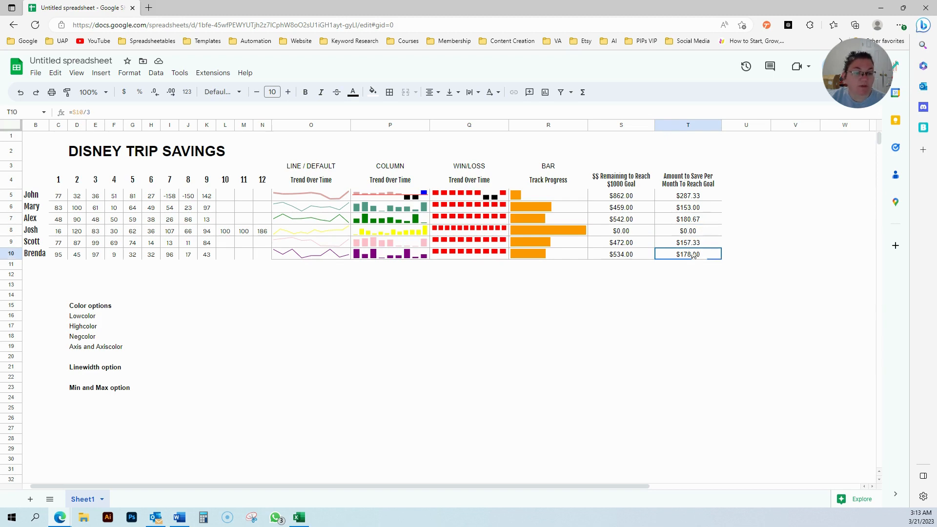
left_click(685, 245)
left_click(686, 231)
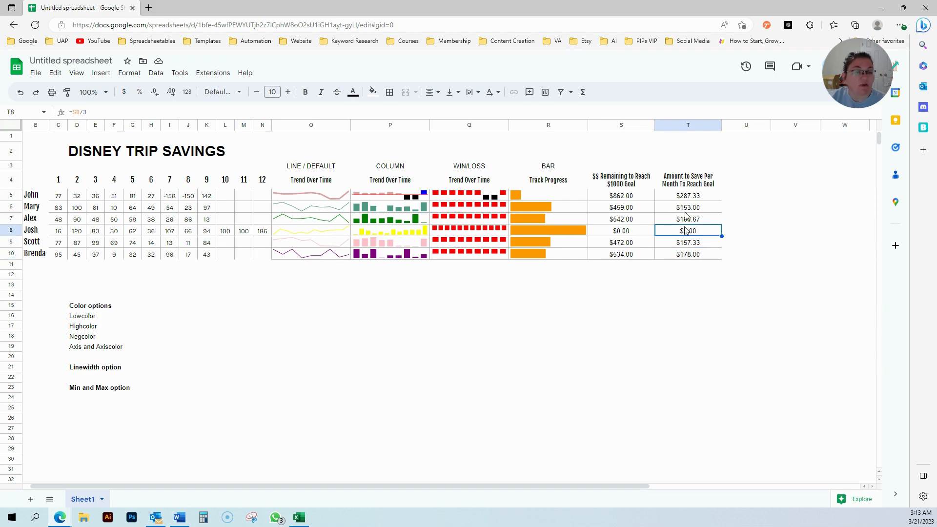
left_click(687, 197)
Add a "color","red" option after the max of 1000 in the bar sparkline formula in R5.
left_click(569, 200)
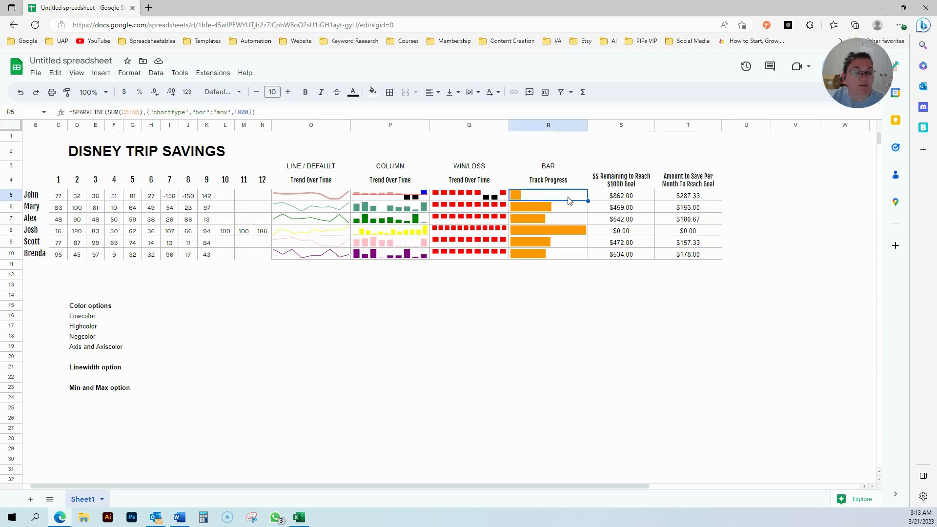
double_click(524, 198)
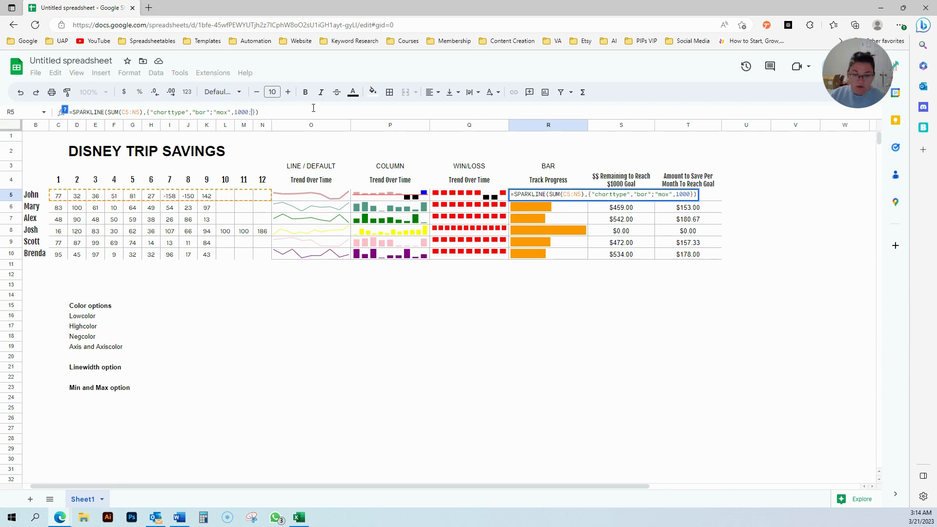
type(";")
type("\"color\"")
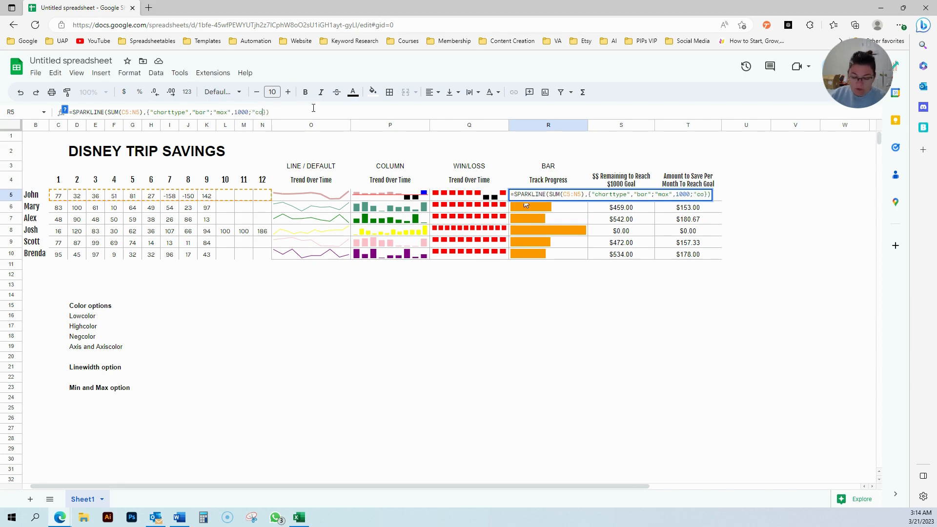
type(",")
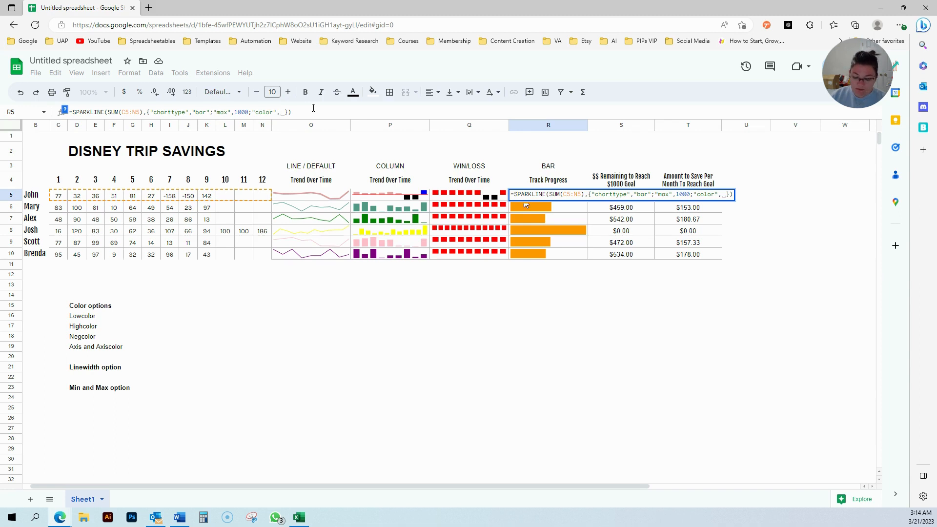
type("\"red\"")
key("Return")
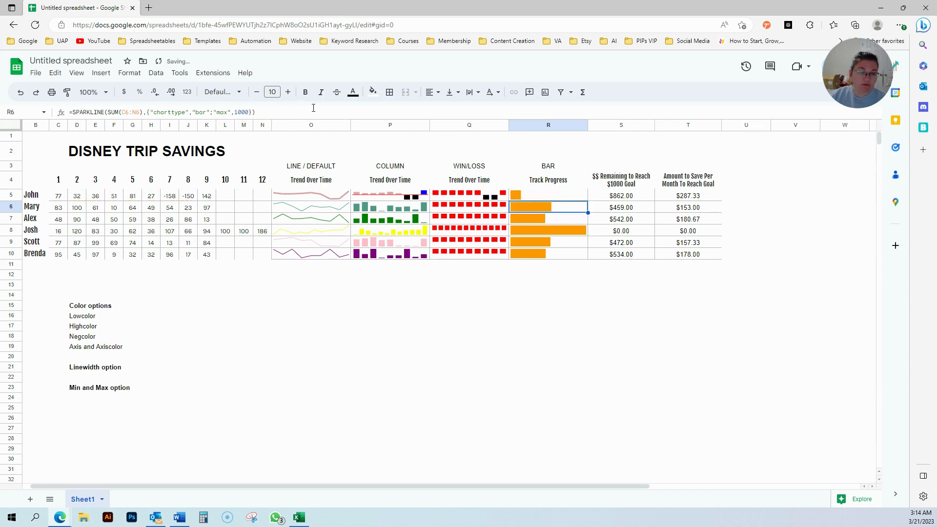
Rename the color option to "color1" in the R5 bar sparkline formula.
left_click(562, 195)
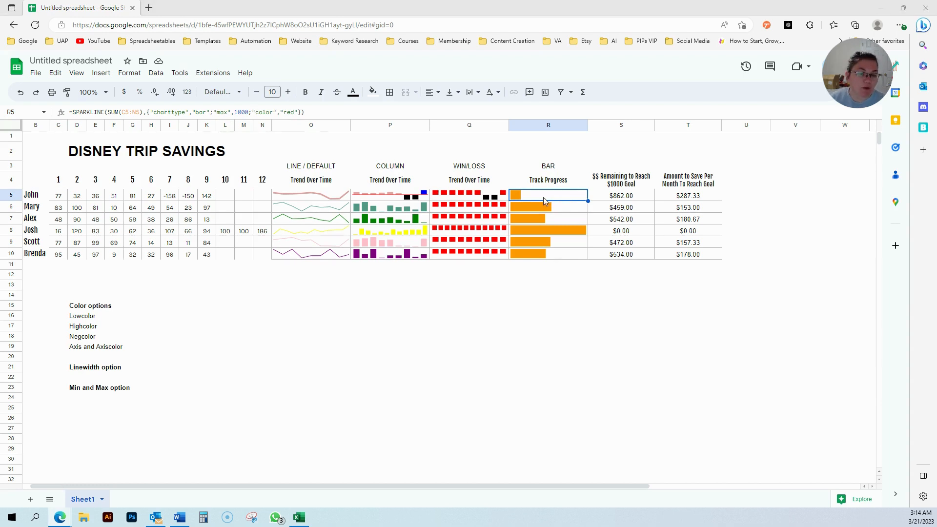
left_click(274, 112)
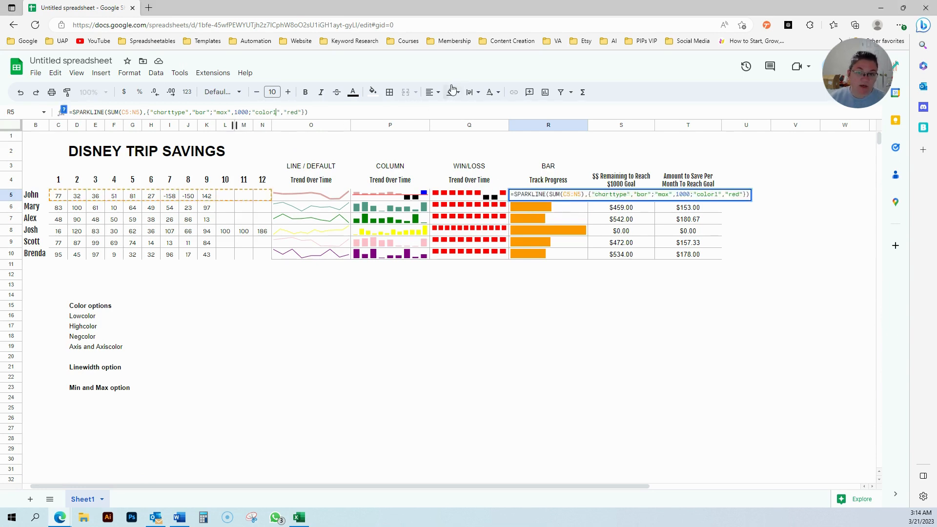
key("Return")
left_click(538, 195)
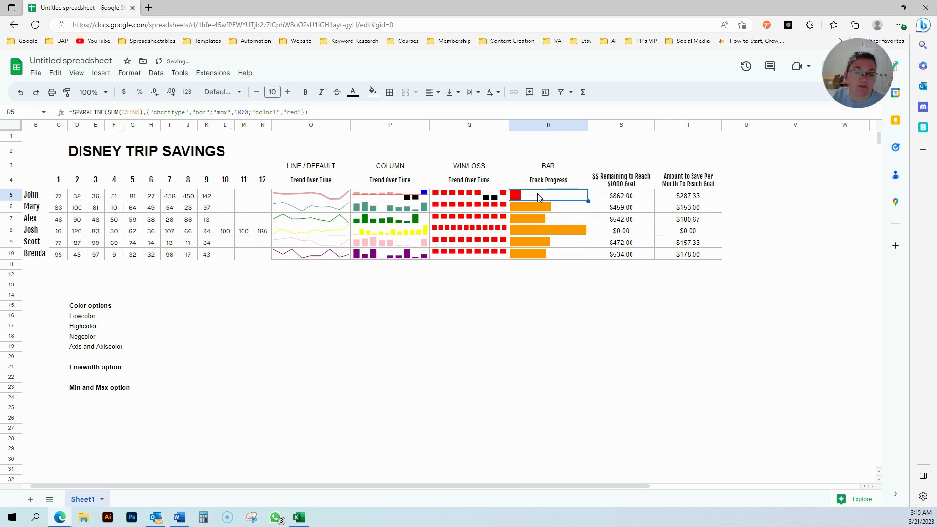
Add a "color2","black" option to the bar sparkline formula in R5.
left_click(302, 112)
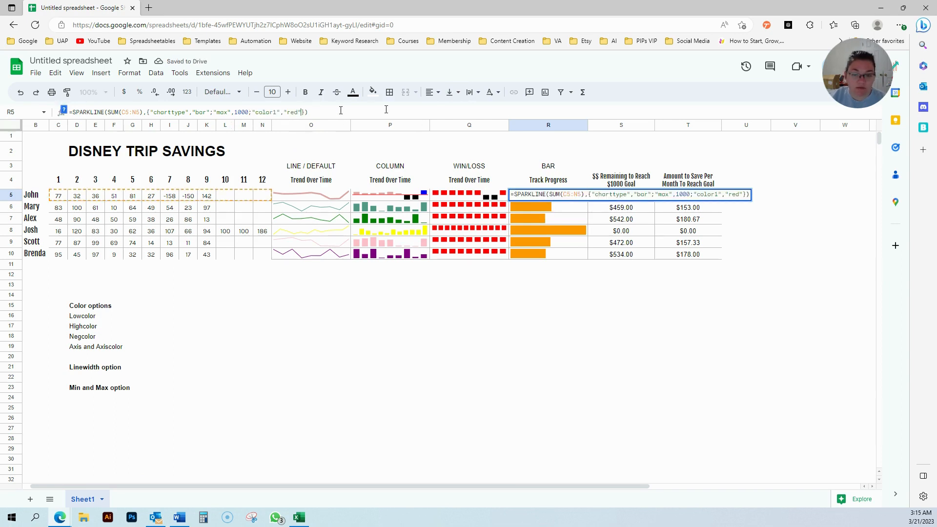
type(";\"color")
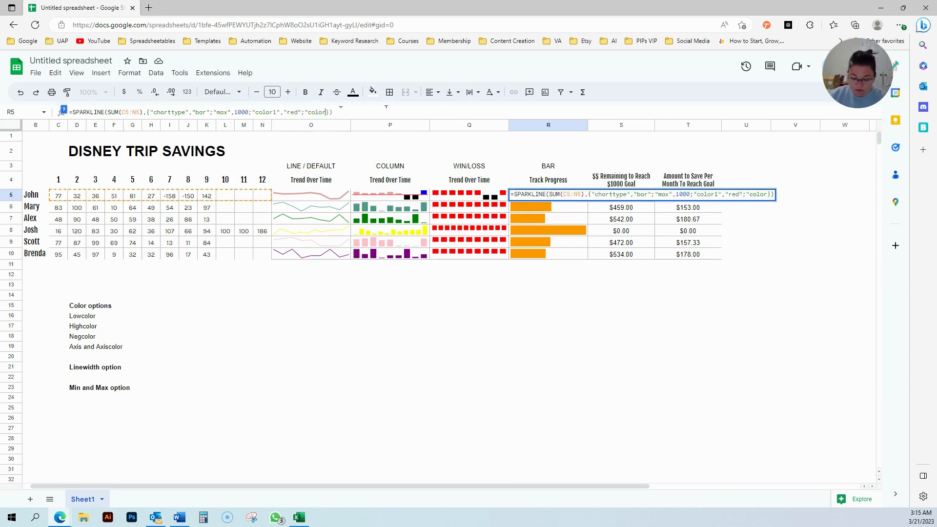
type("2\",")
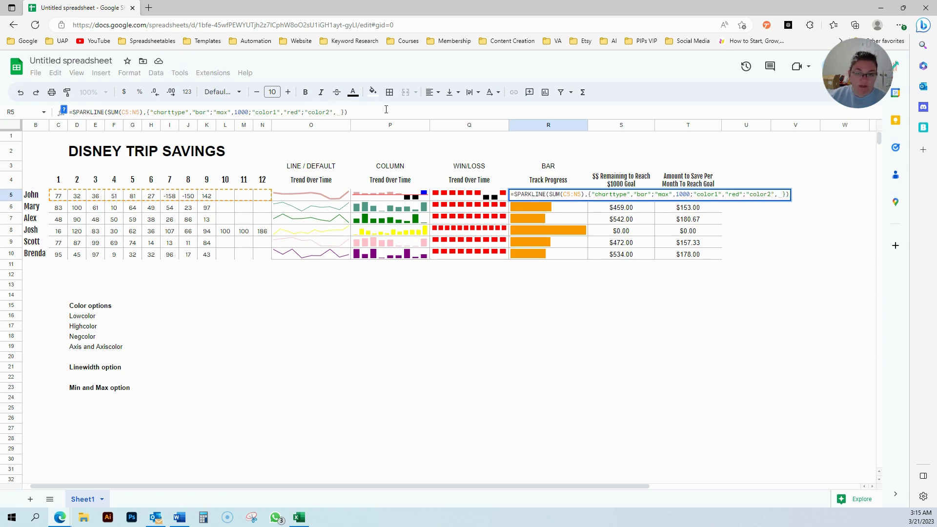
type("\"")
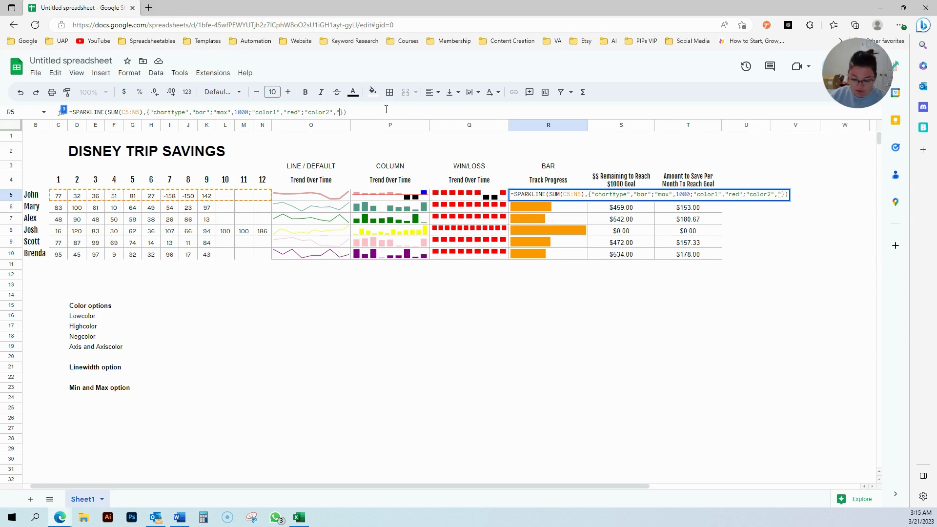
type("black\"")
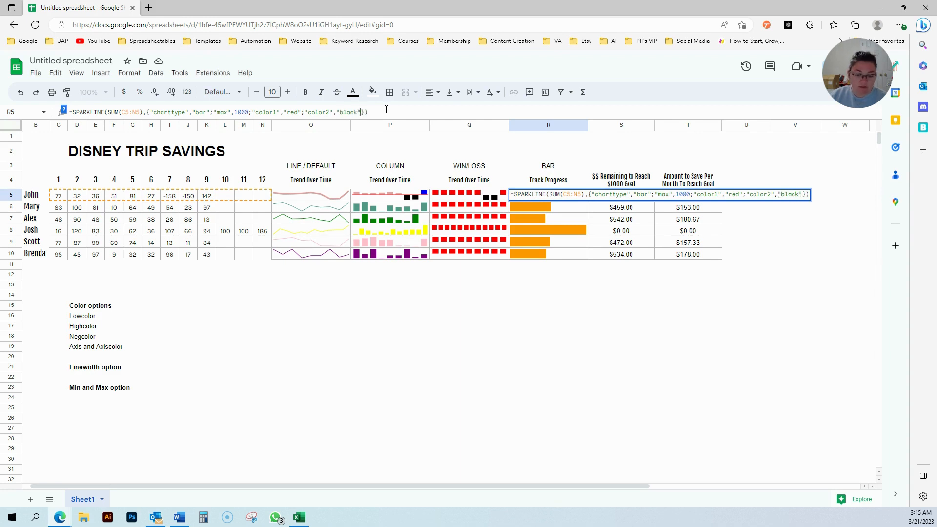
key("Return")
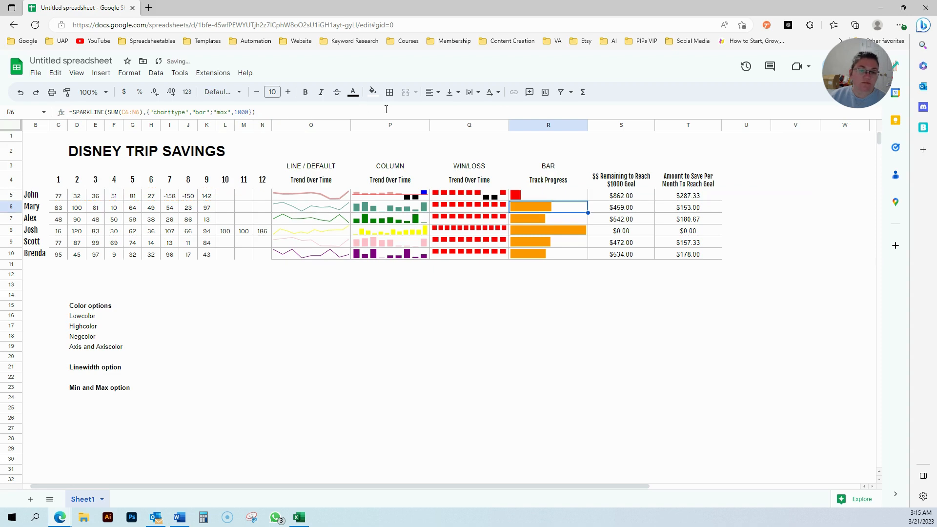
Fill the R5 bar sparkline formula down to R10 and check the color2 option in R6.
left_click(532, 196)
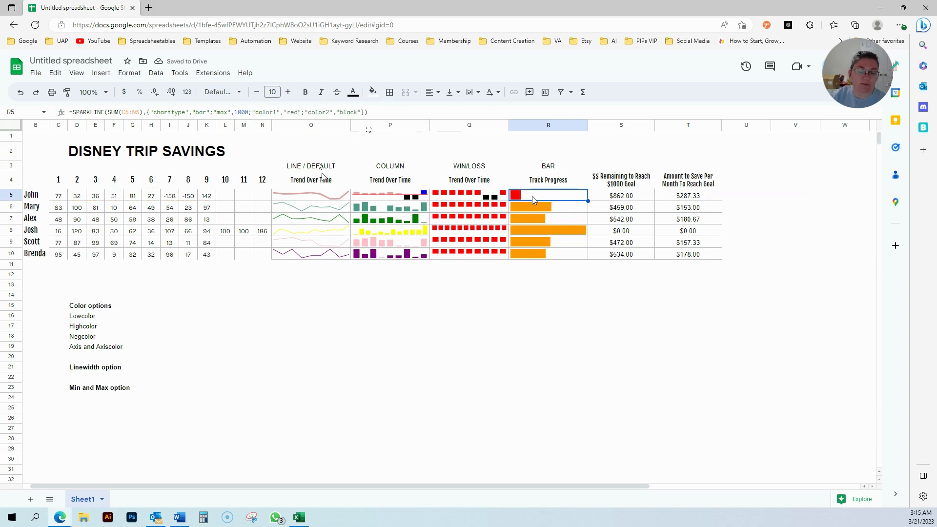
left_click_drag(306, 113, 360, 113)
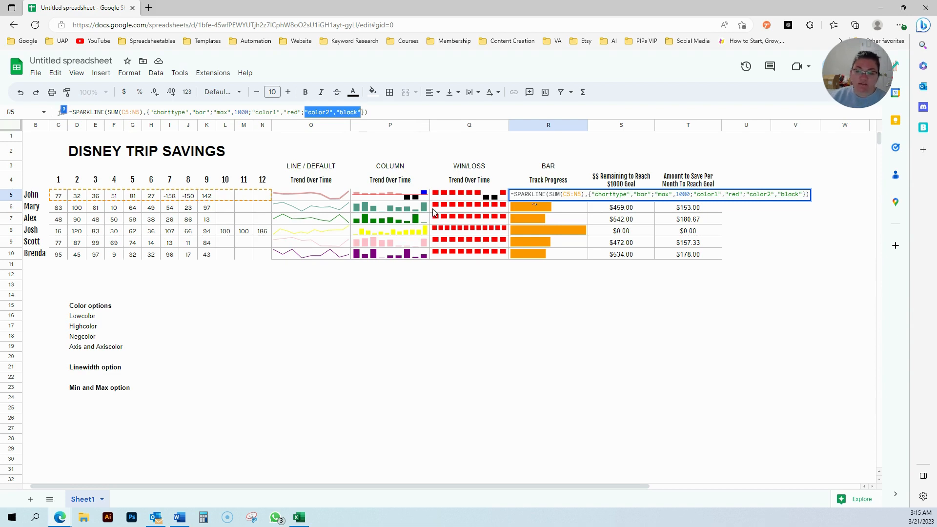
key("Escape")
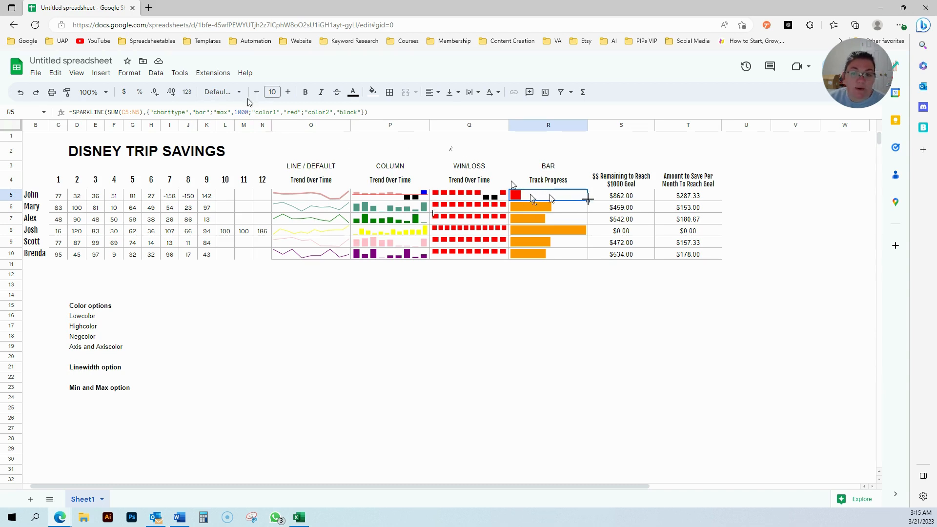
left_click_drag(587, 199, 587, 253)
left_click(544, 209)
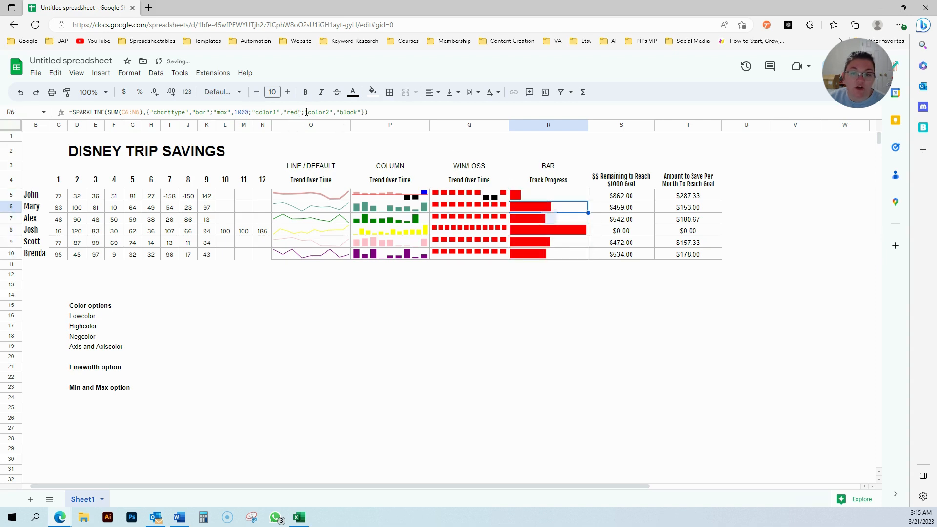
left_click_drag(303, 111, 368, 112)
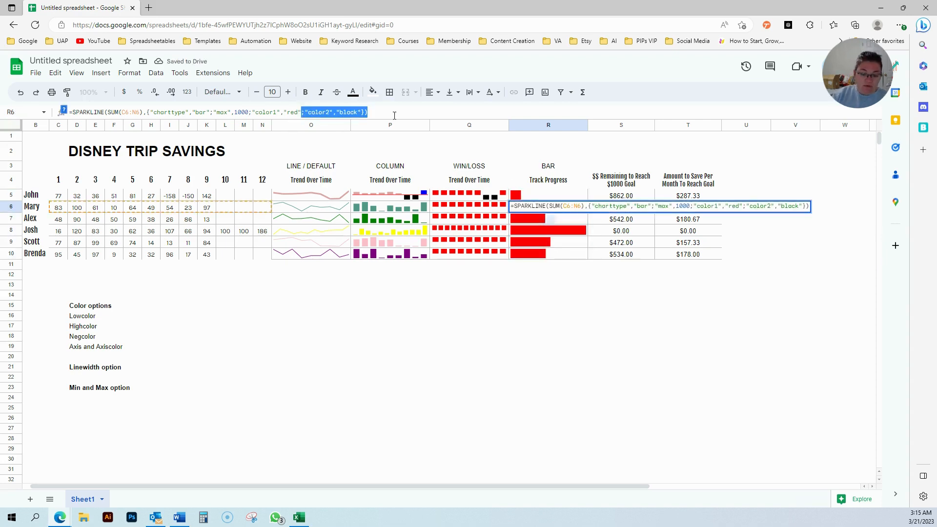
left_click(368, 126)
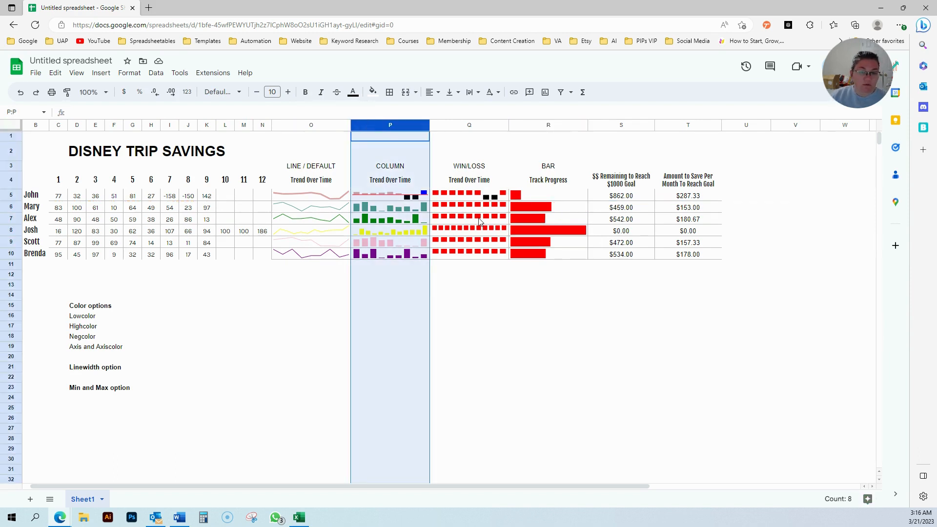
Remove the "color2","black" option from the R5 formula and fill the formula down to R10.
left_click(525, 197)
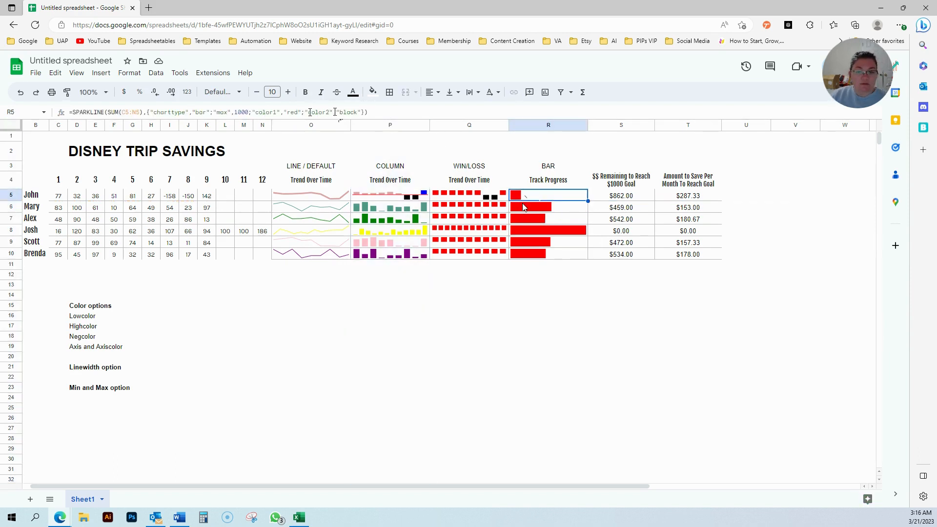
left_click_drag(302, 112, 360, 112)
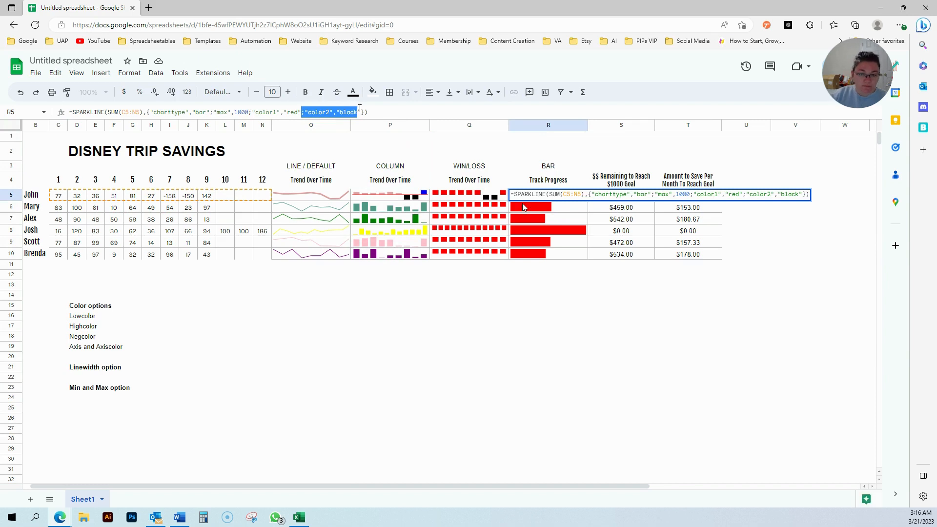
key("BackSpace")
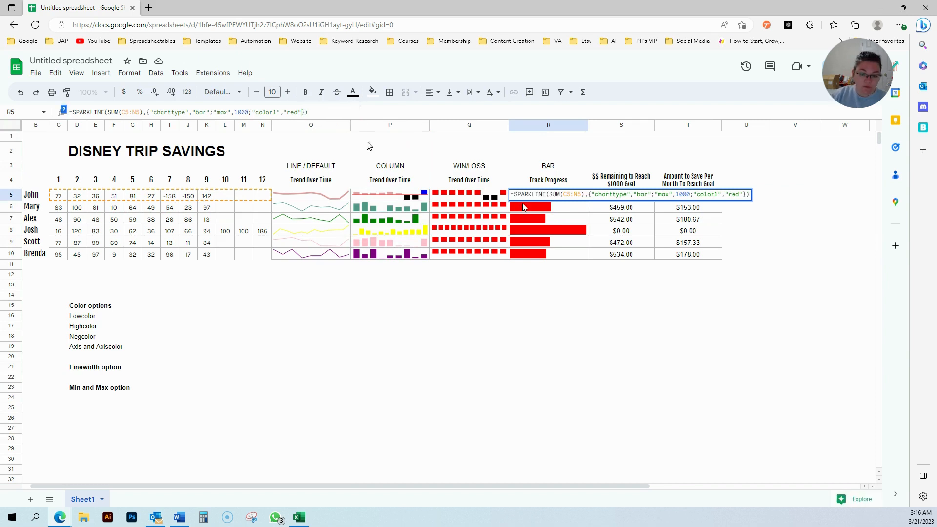
key("Return")
left_click(569, 200)
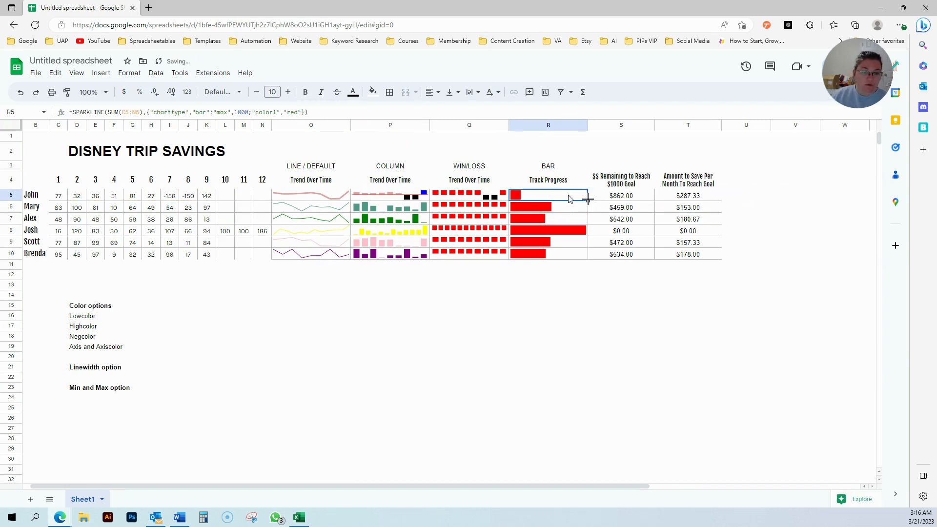
left_click_drag(588, 200, 580, 253)
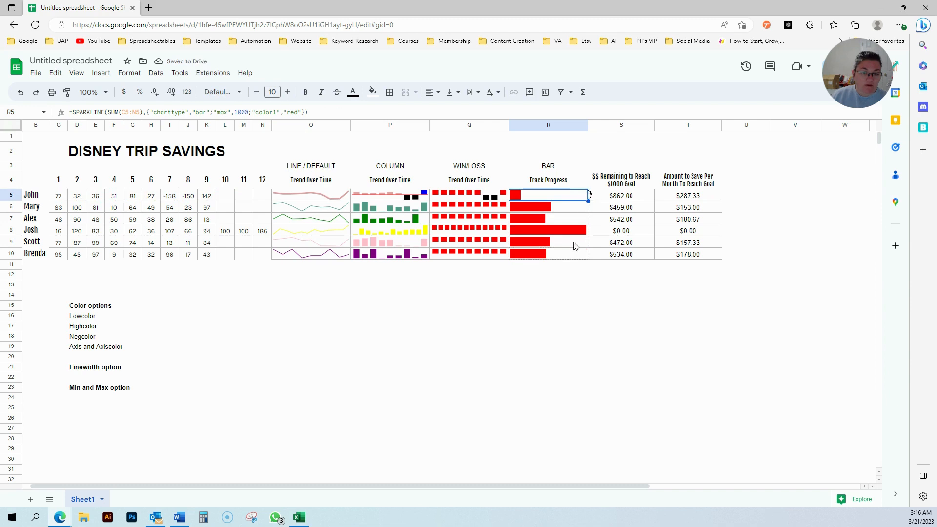
Set color1 to "pink" in the R5 bar sparkline formula.
left_click(559, 209)
left_click(515, 197)
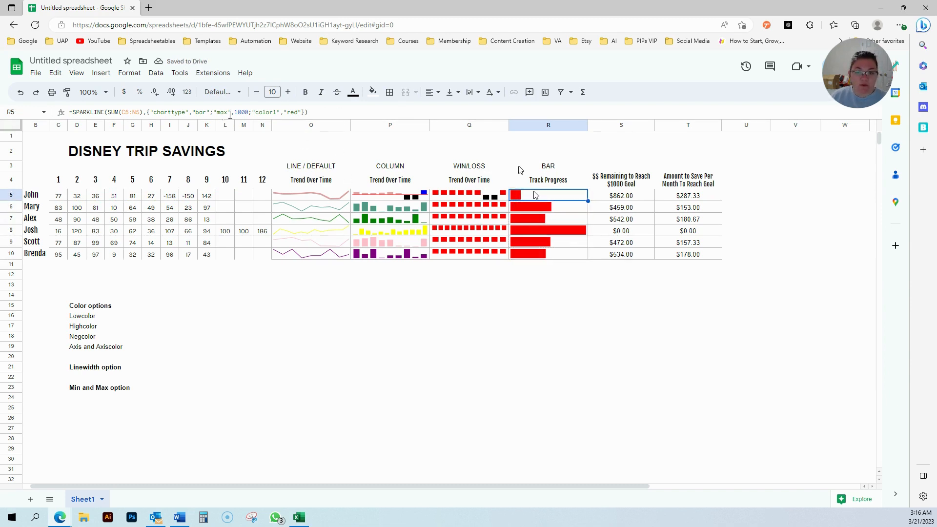
left_click(292, 112)
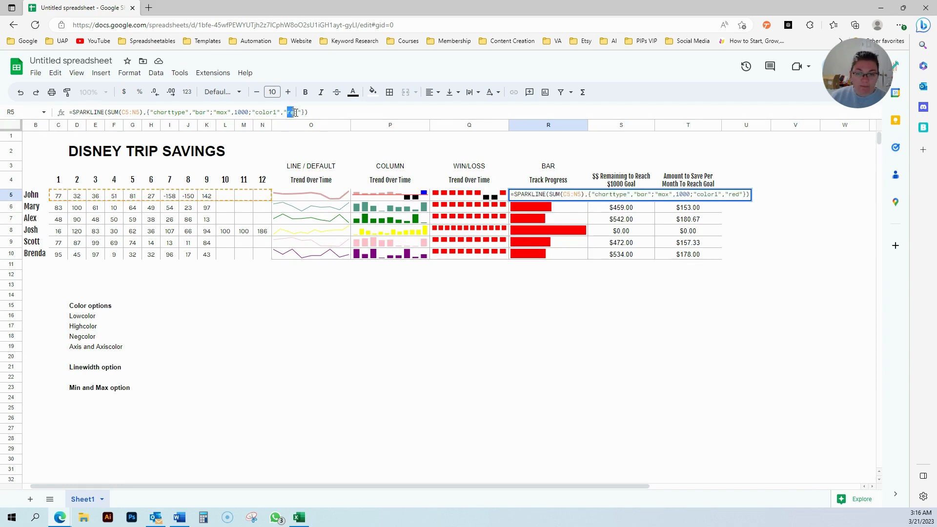
type("pink")
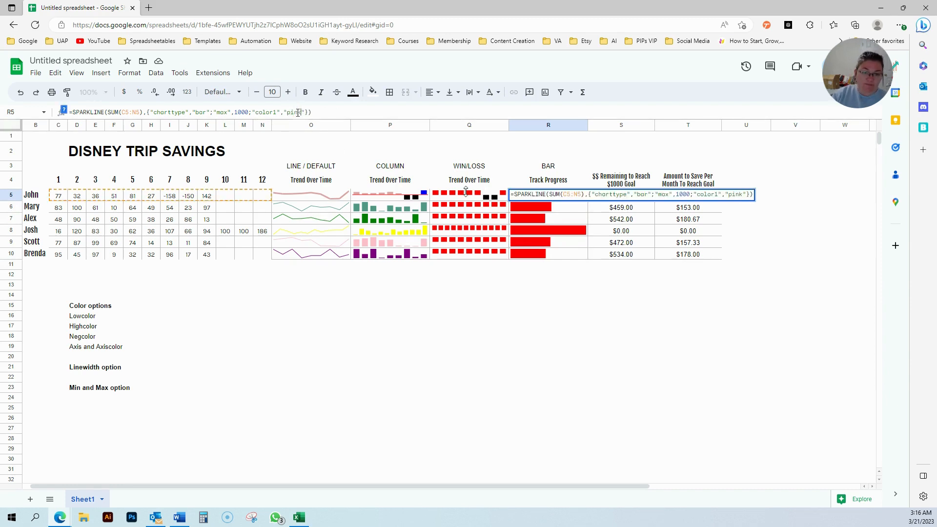
key("Return")
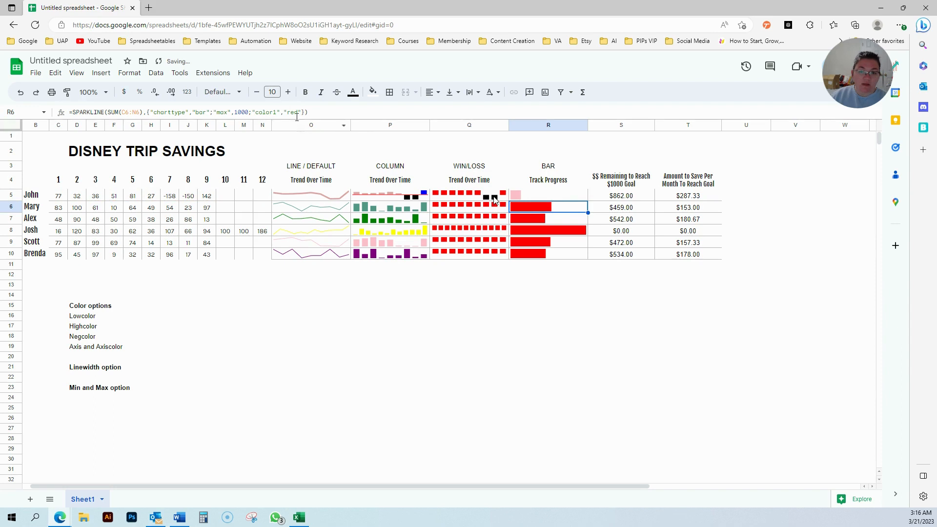
Copy the color code #e0a5a5 from the line sparkline in O5 and use it as color1 in R5.
left_click(318, 193)
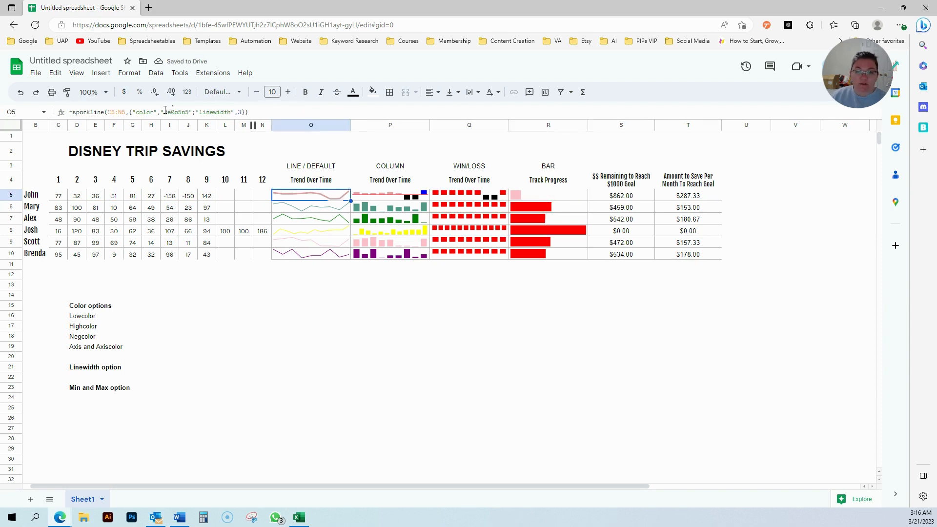
left_click_drag(164, 112, 187, 112)
key("Escape")
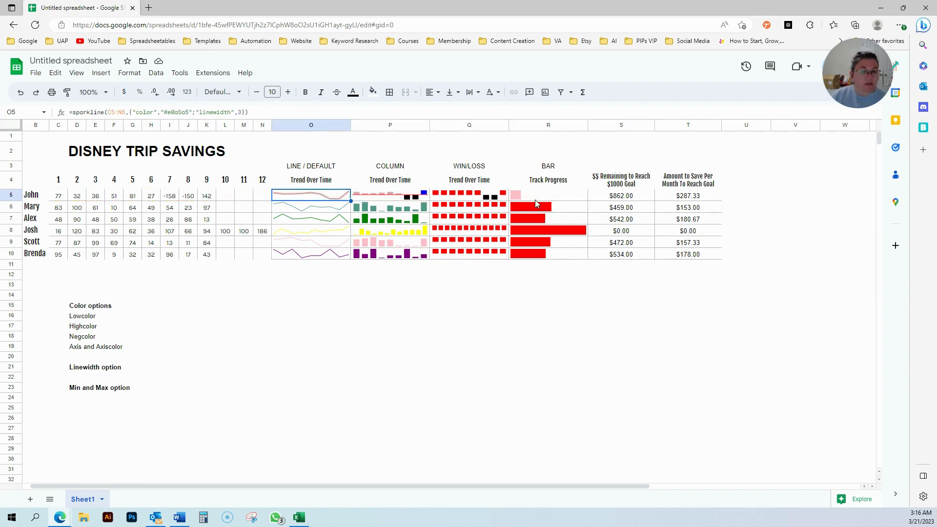
left_click(535, 198)
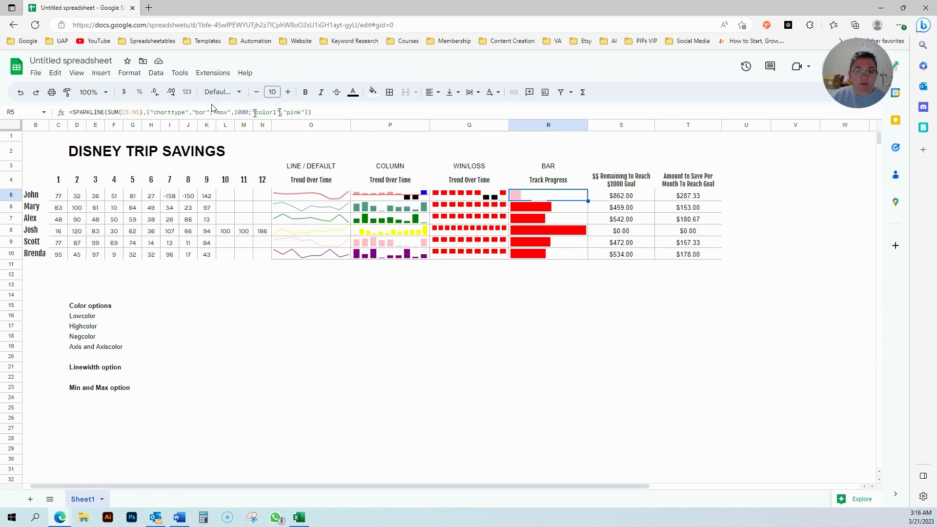
left_click_drag(284, 112, 299, 114)
left_click(299, 113)
key("Return")
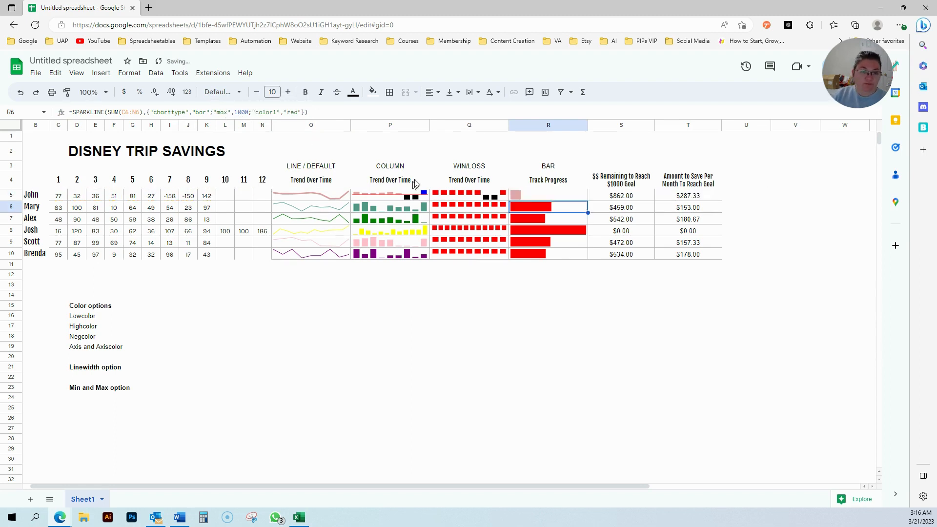
Copy the color code #539a88 from the column sparkline in P6 and use it as color1 in R6.
left_click(378, 210)
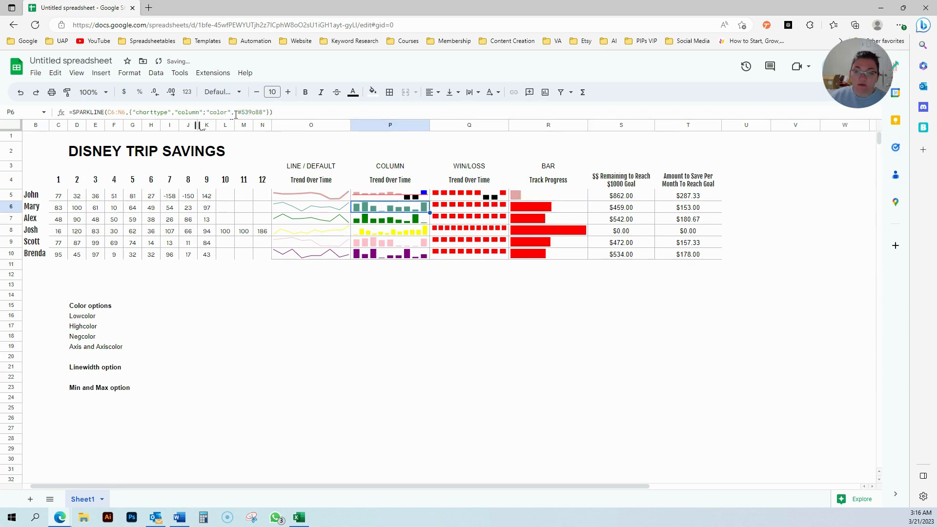
left_click_drag(238, 112, 264, 113)
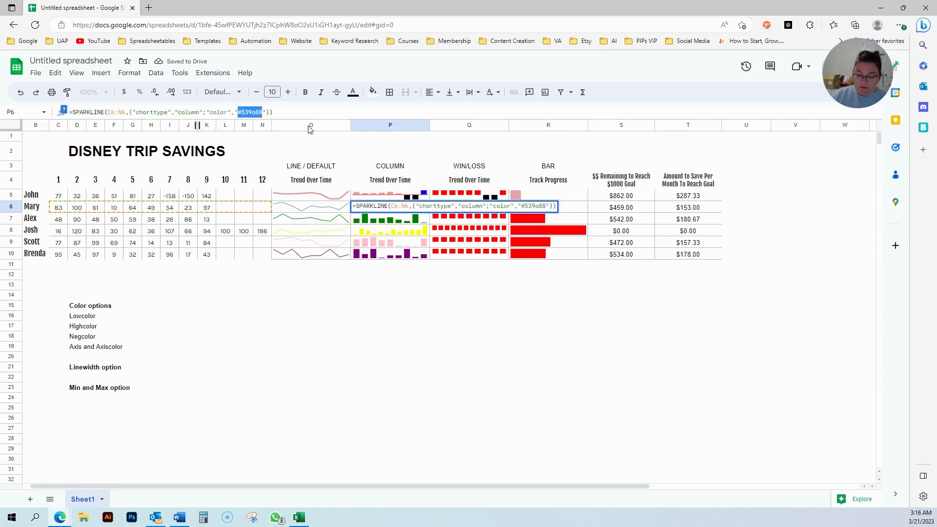
key("Return")
left_click(534, 210)
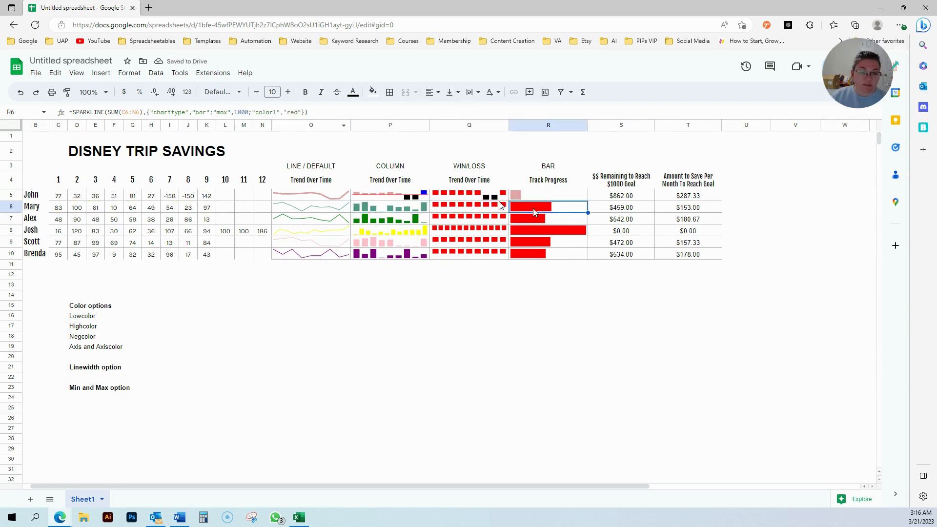
left_click(290, 114)
left_click_drag(287, 113, 297, 113)
key("ctrl+v")
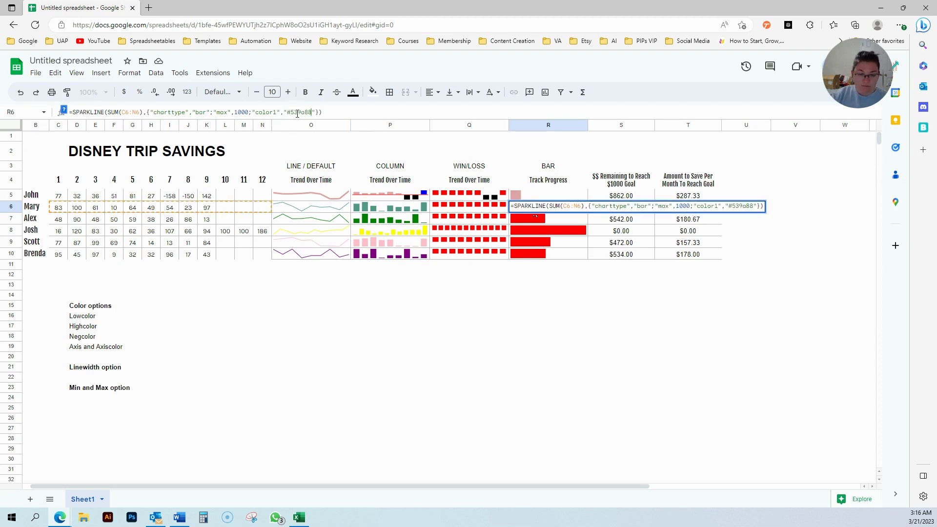
key("Return")
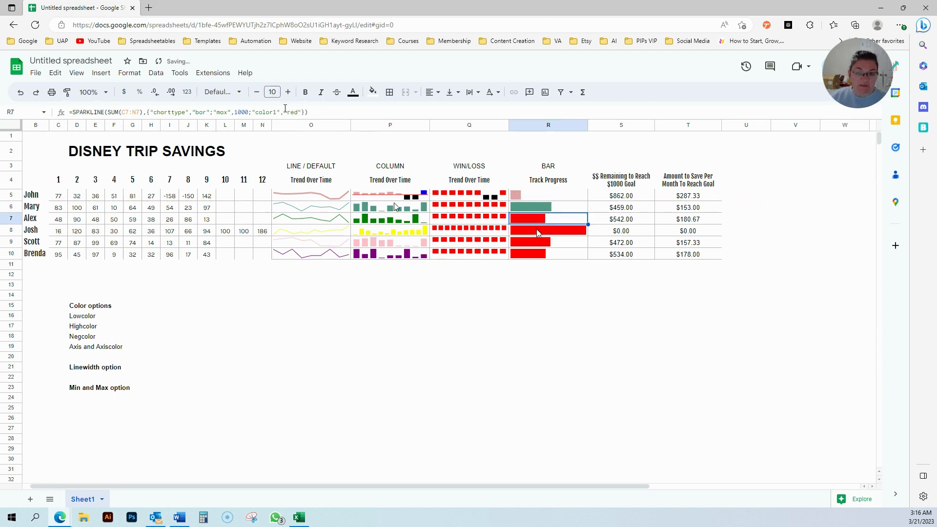
Set color1 to "green" in the R7 bar sparkline formula and to "yellow" in R8.
left_click(295, 111)
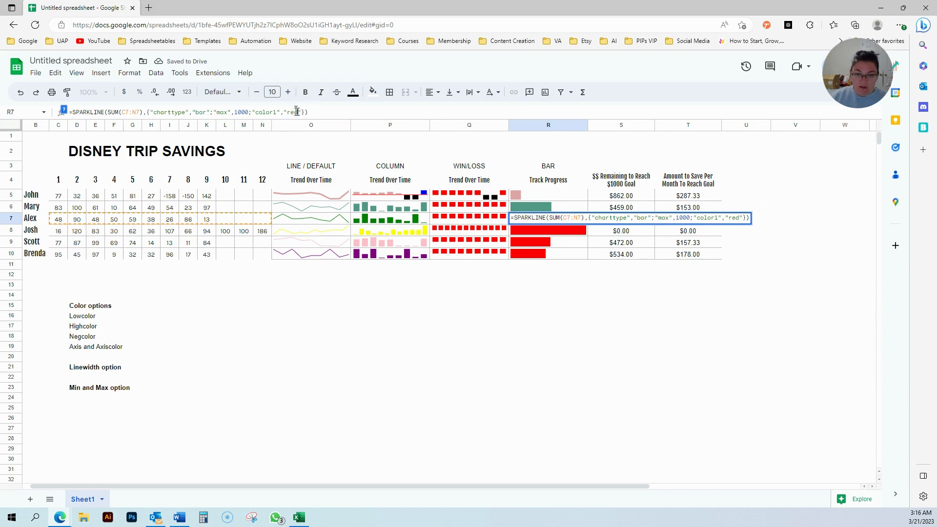
type("green")
key("Return")
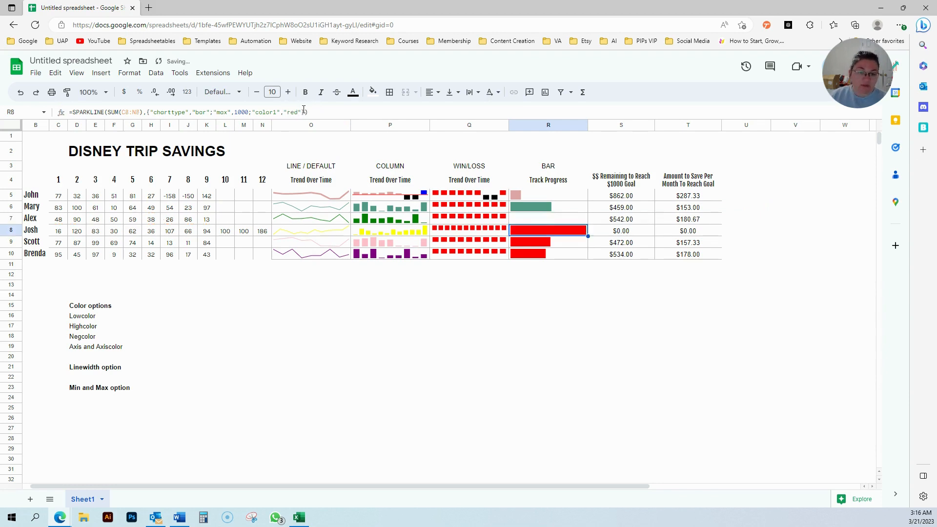
double_click(290, 113)
type("yellow")
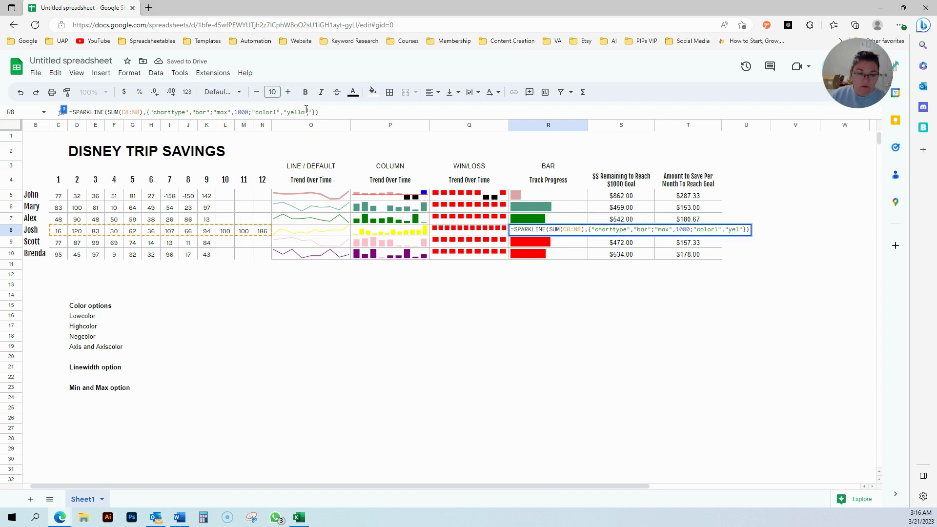
key("Return")
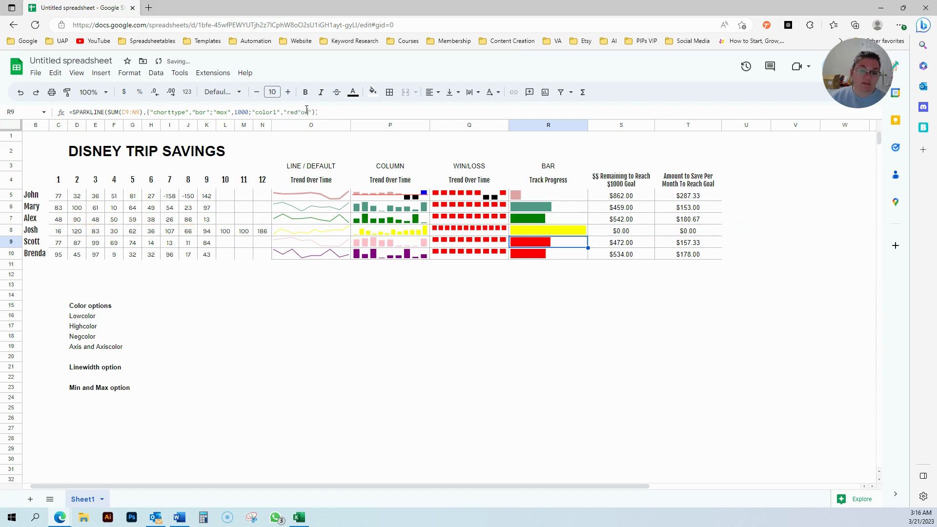
Set color1 to "pink" in the R9 bar sparkline formula and to "purple" in R10.
double_click(291, 112)
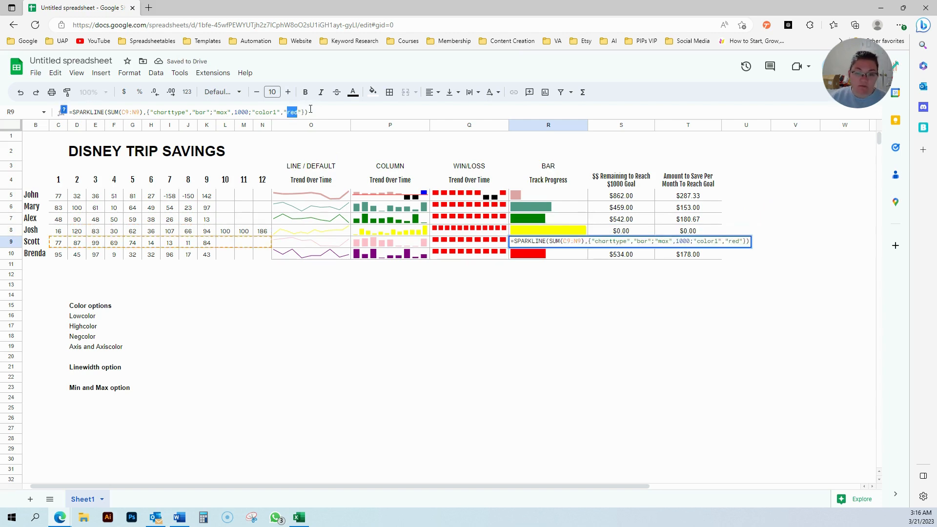
type("pink")
key("Return")
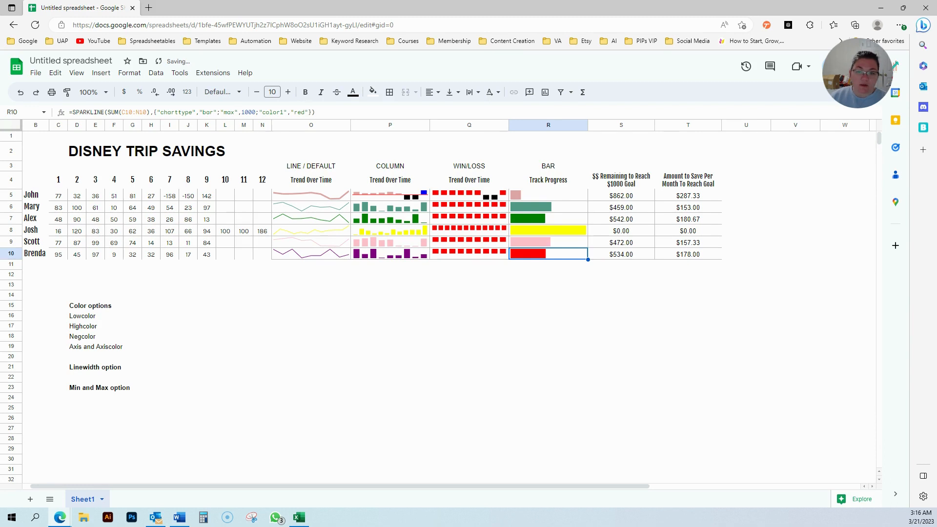
double_click(303, 112)
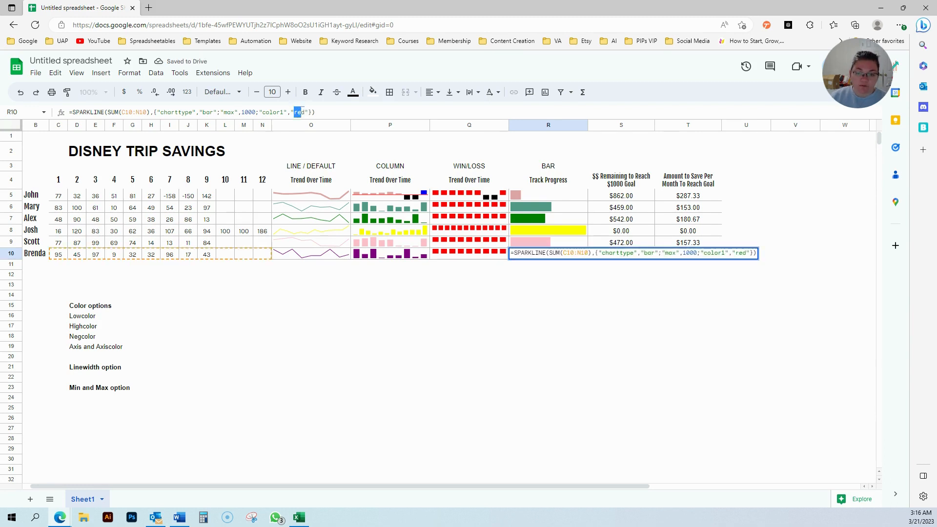
type("purple")
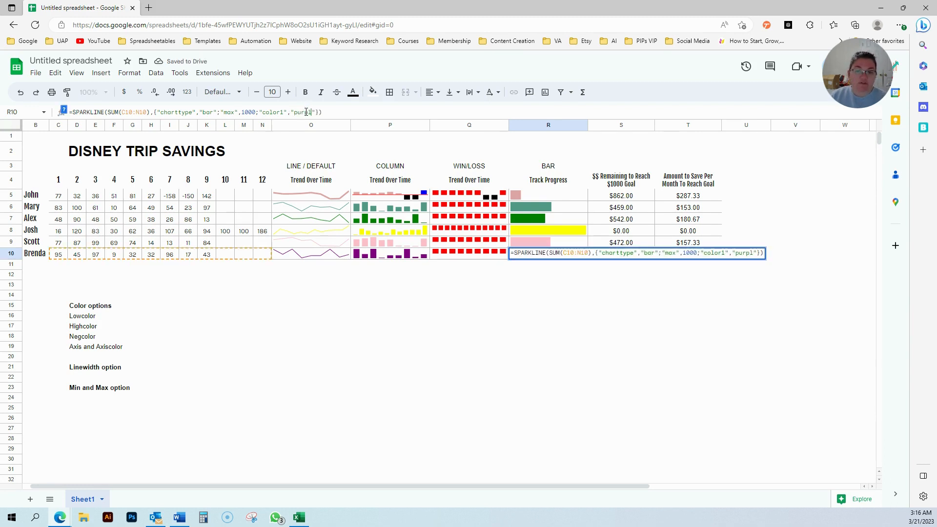
key("Return")
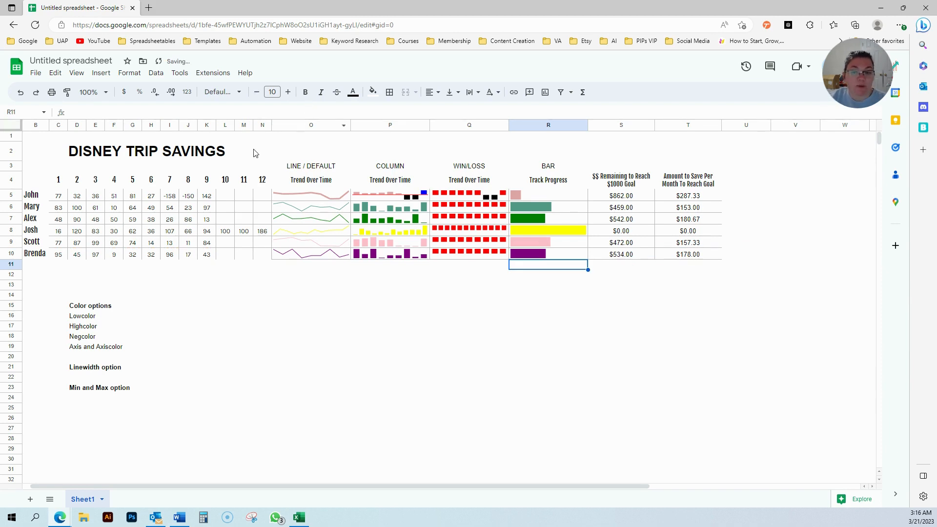
Review the amounts remaining to the $1000 goal and the monthly savings amounts in S5:T10.
left_click(482, 315)
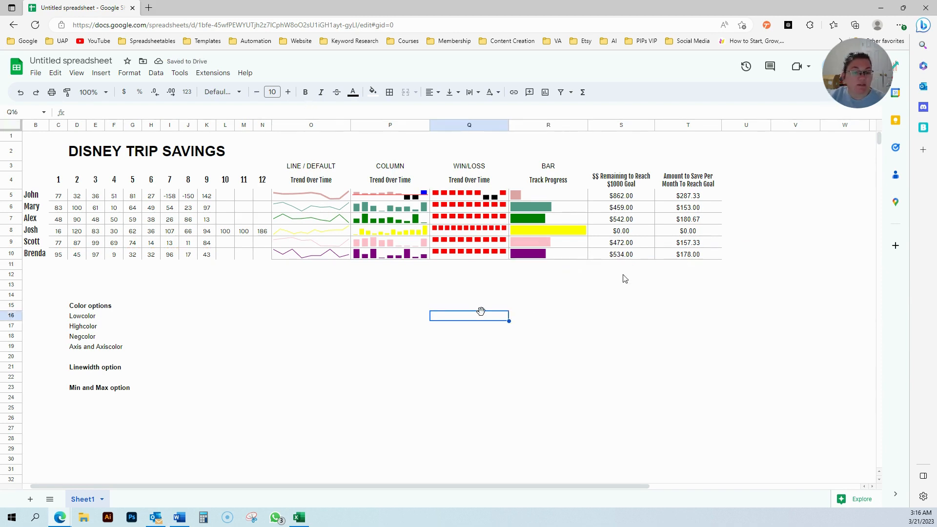
left_click(695, 255)
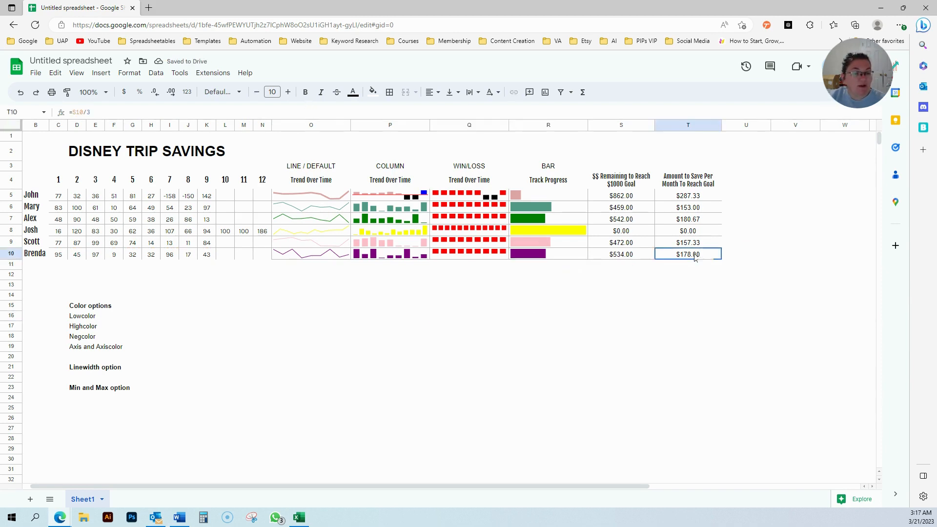
left_click_drag(695, 258, 631, 201)
left_click(653, 222)
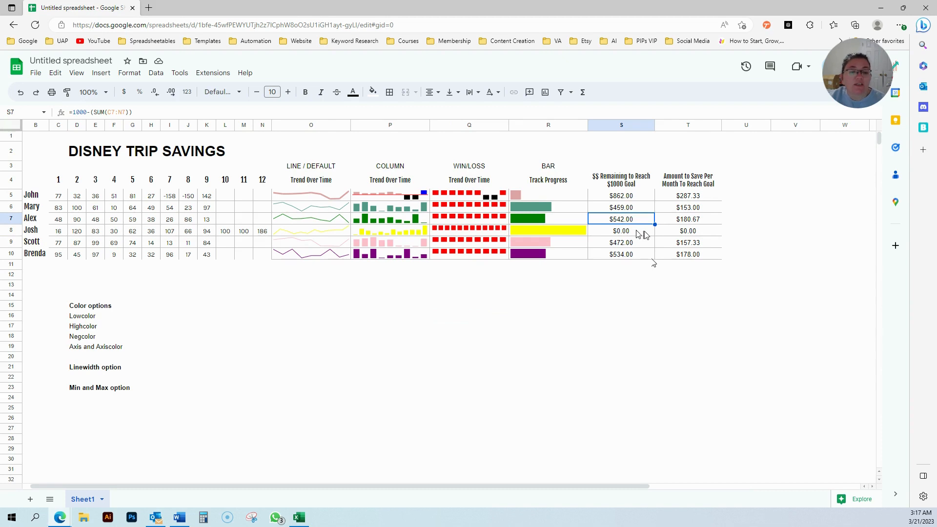
left_click_drag(644, 235, 673, 233)
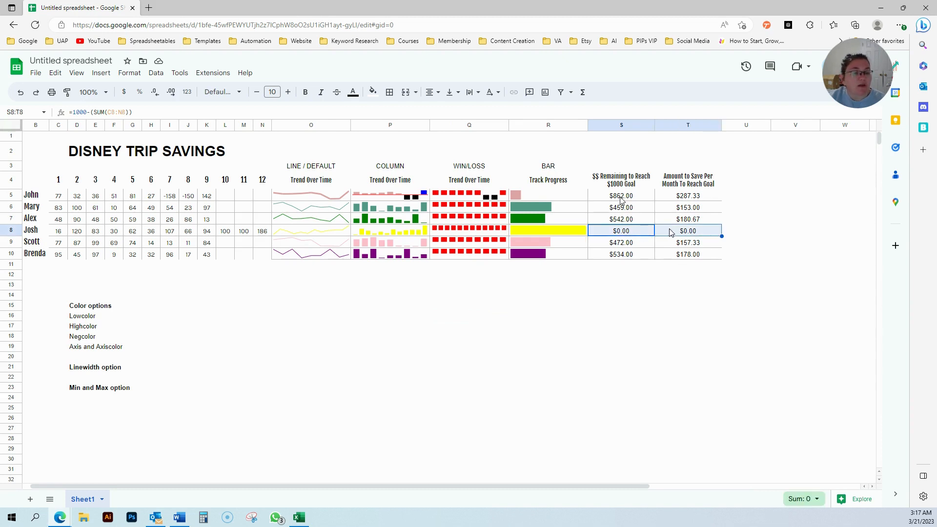
left_click_drag(623, 200, 673, 252)
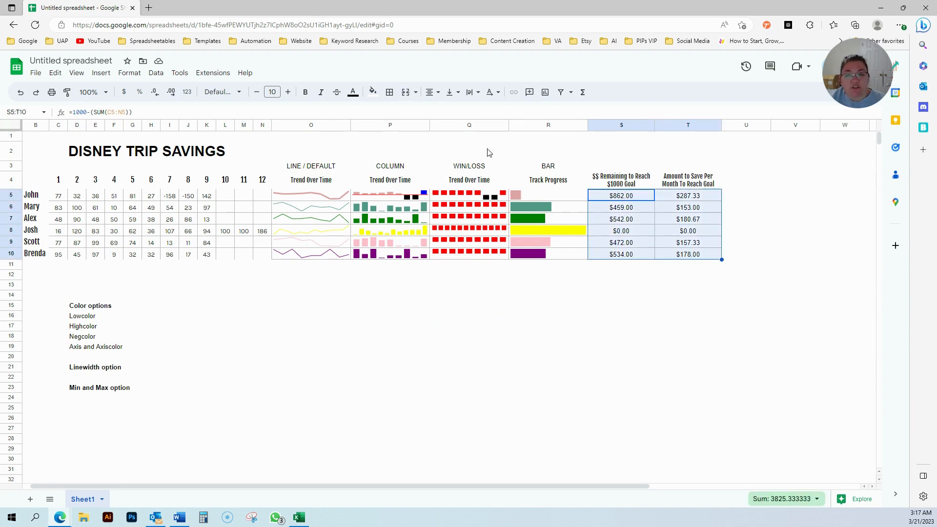
left_click(636, 201)
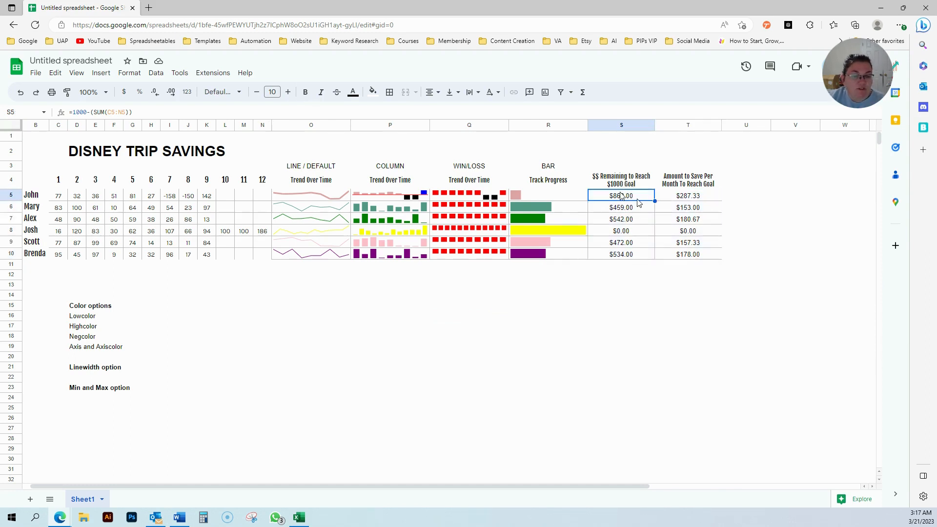
left_click(449, 277)
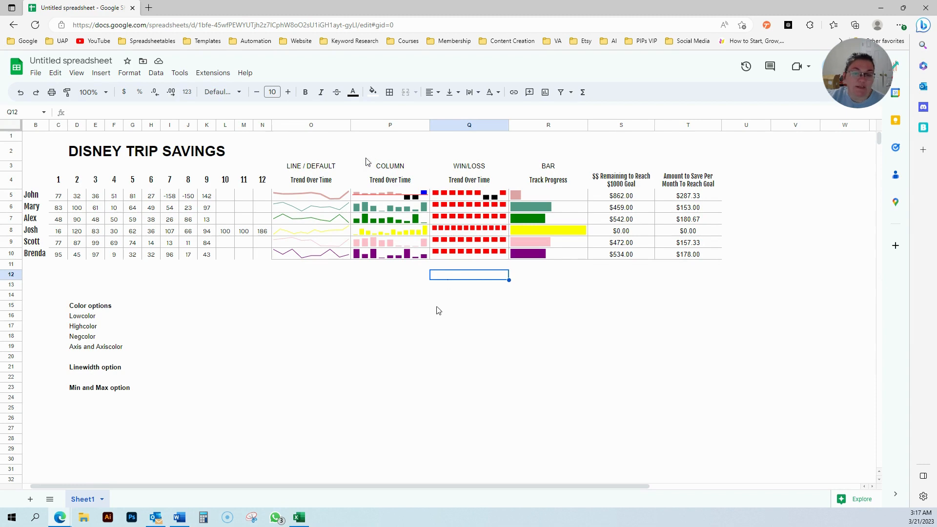
Make the four chart type headings in O3:R3 bold.
left_click_drag(311, 165, 556, 169)
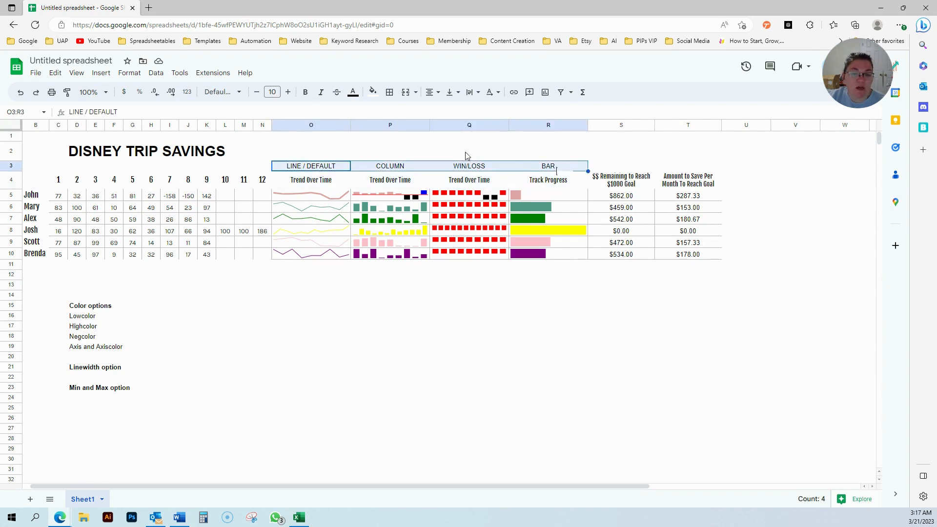
left_click(305, 91)
left_click(364, 347)
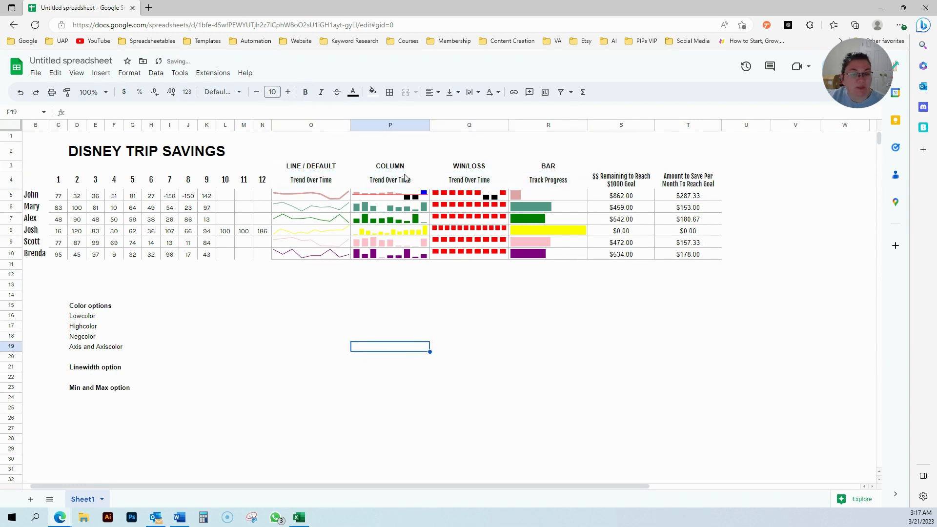
Review the line, column, win/loss and bar headings in row 3 and the bar sparkline in R5.
left_click(305, 167)
left_click(393, 168)
left_click(461, 168)
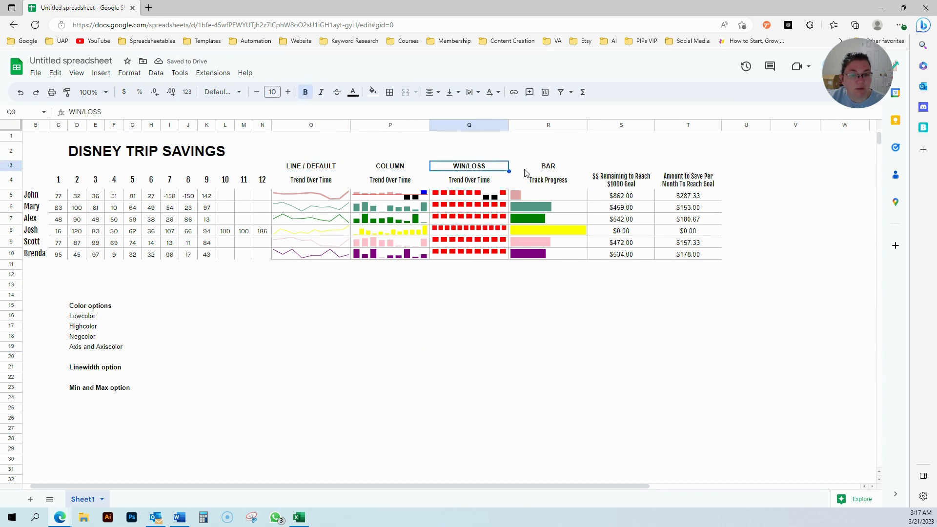
left_click(544, 168)
left_click(470, 439)
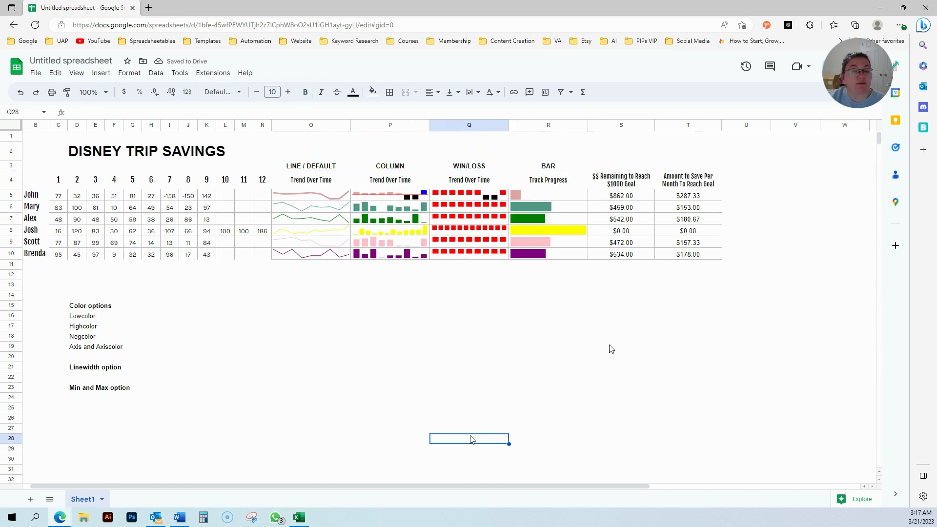
left_click(517, 193)
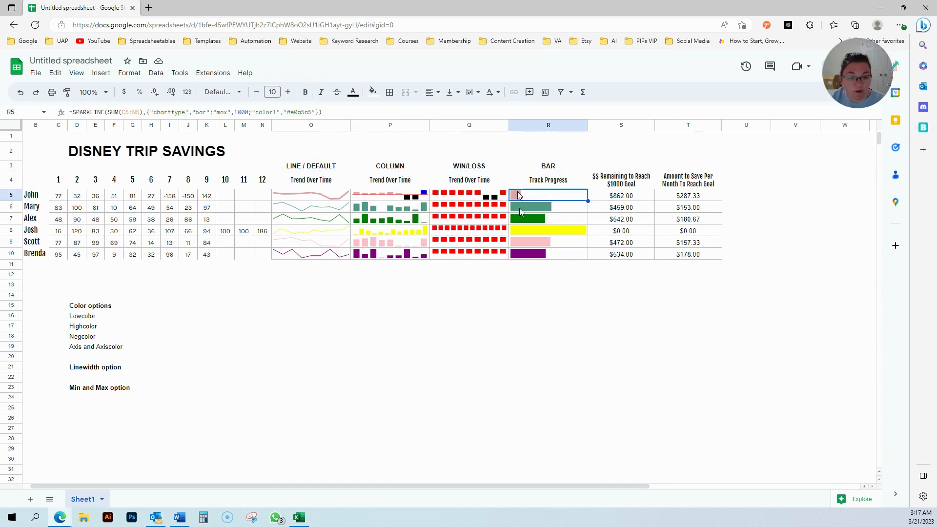